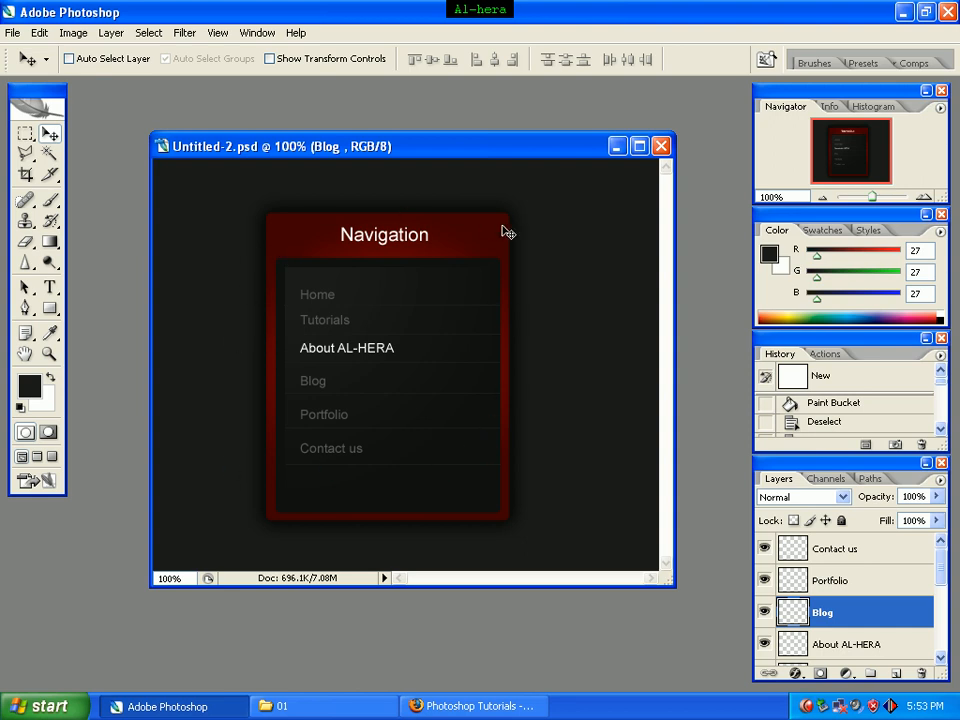
# Step: Minimize the finished navigation design and create a new document 540 pixels wide and 440 pixels high
pyautogui.click(616, 147)
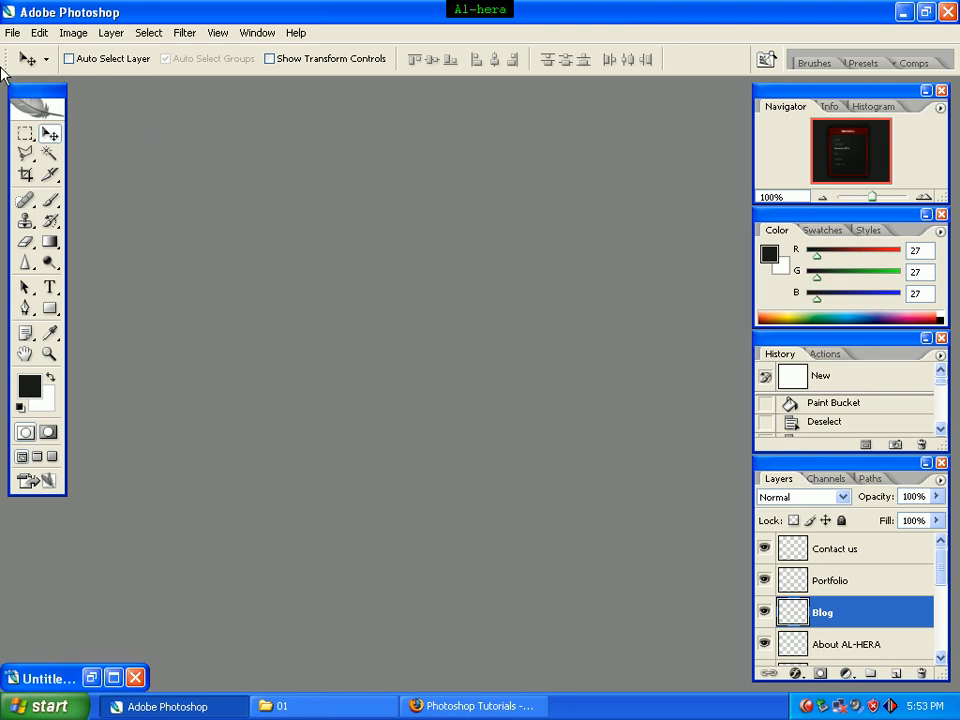
pyautogui.click(12, 33)
pyautogui.click(28, 56)
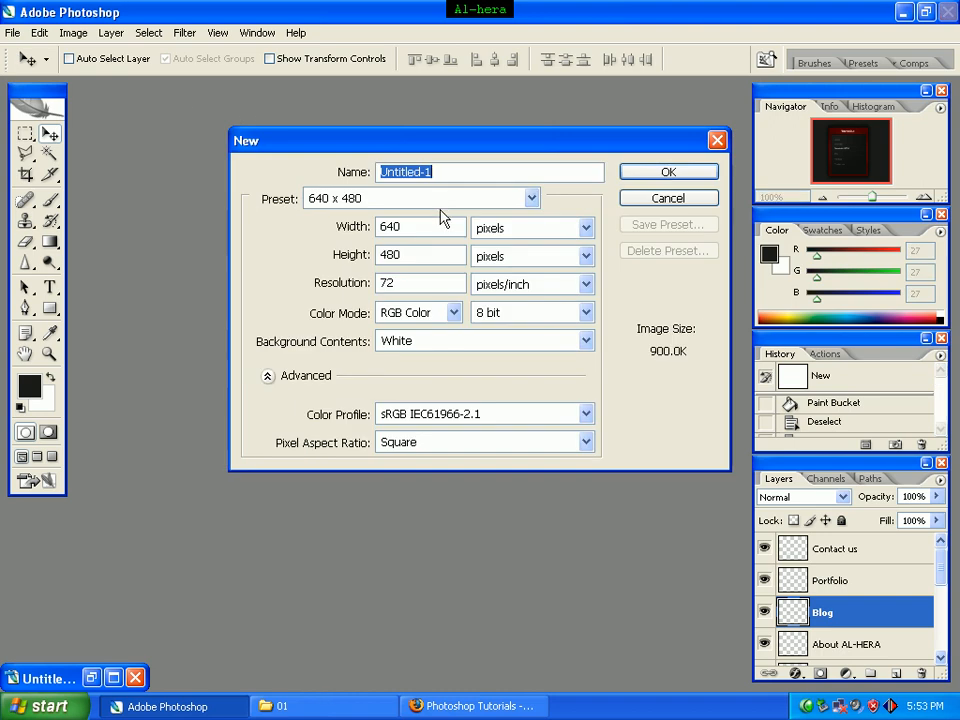
pyautogui.click(403, 226)
pyautogui.doubleClick(398, 226)
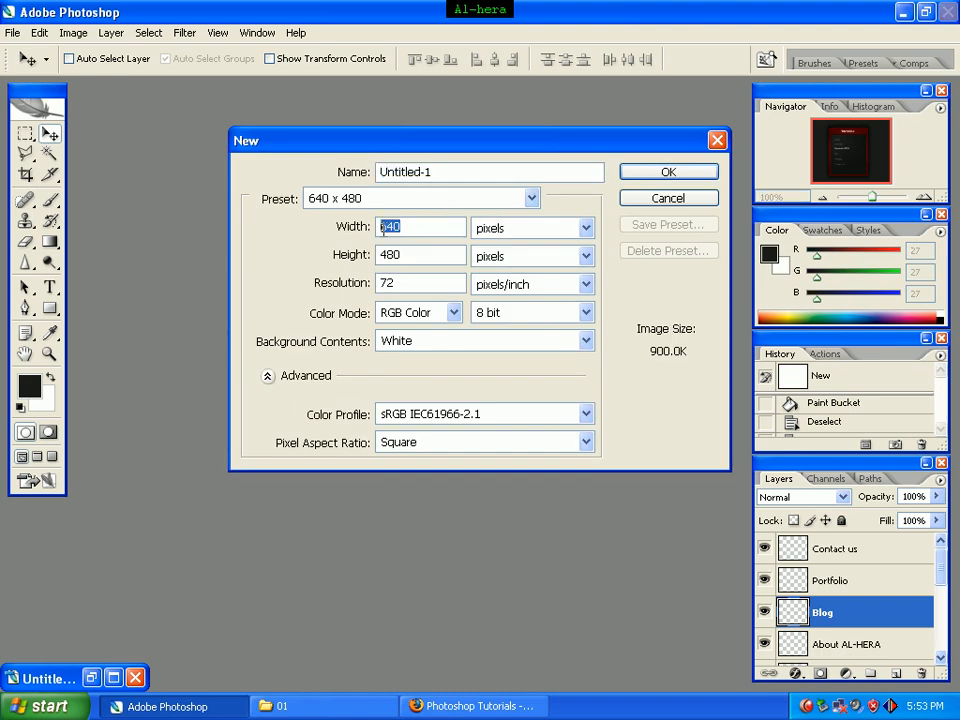
pyautogui.write('540')
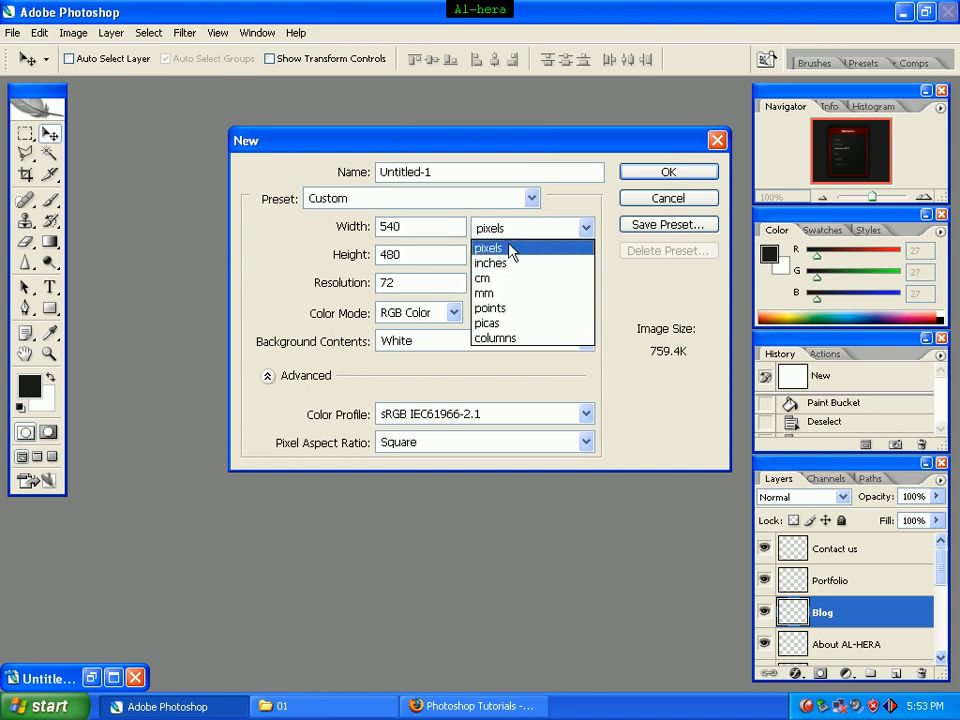
pyautogui.click(510, 250)
pyautogui.doubleClick(429, 254)
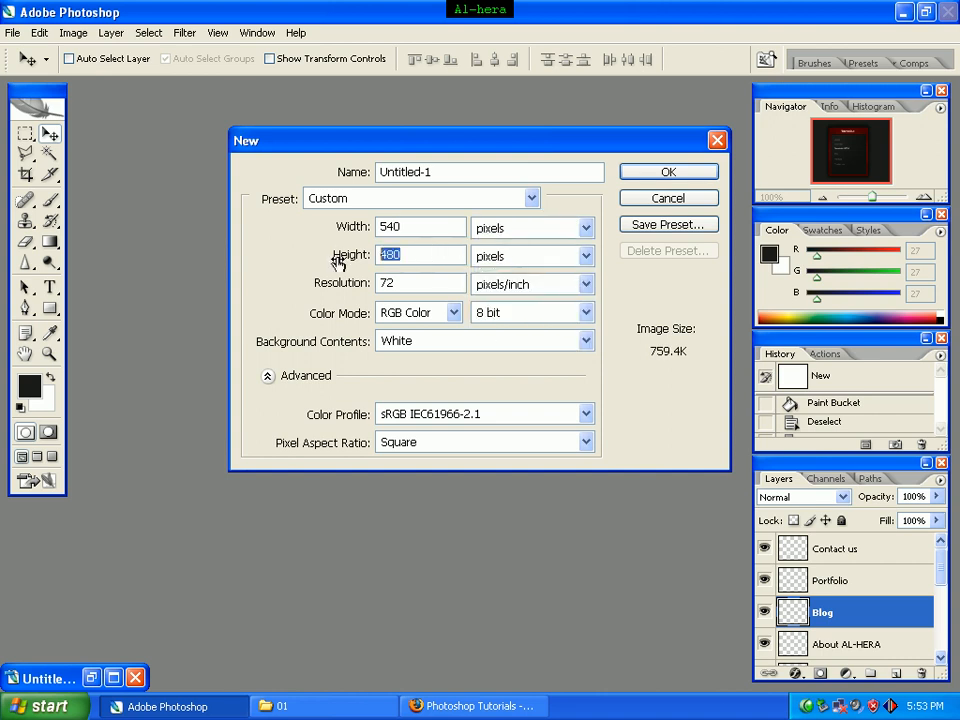
pyautogui.write('440')
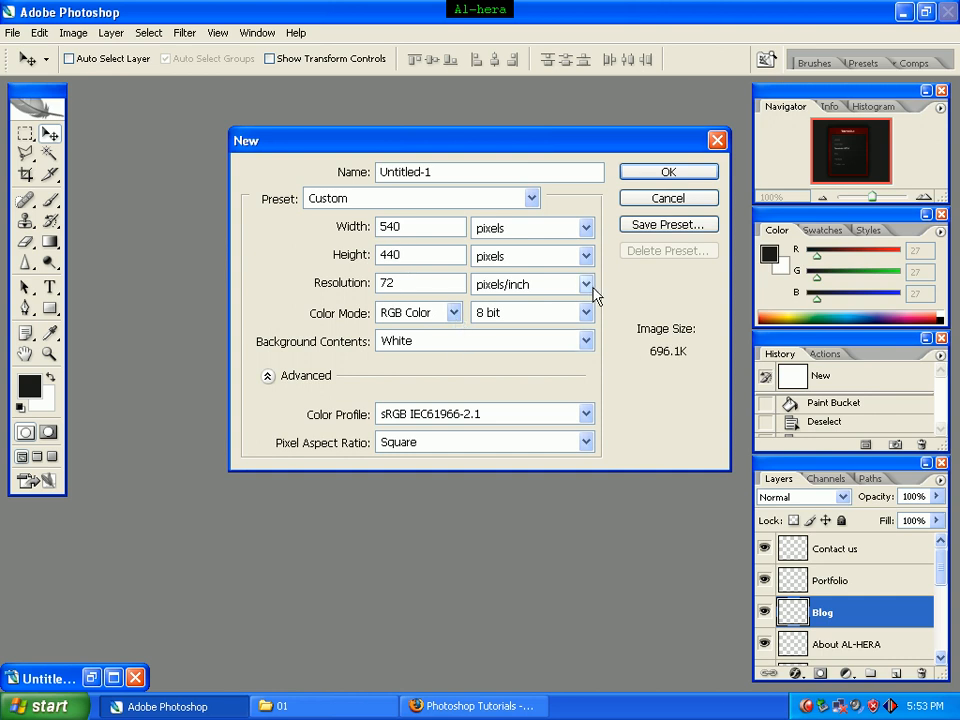
pyautogui.click(661, 180)
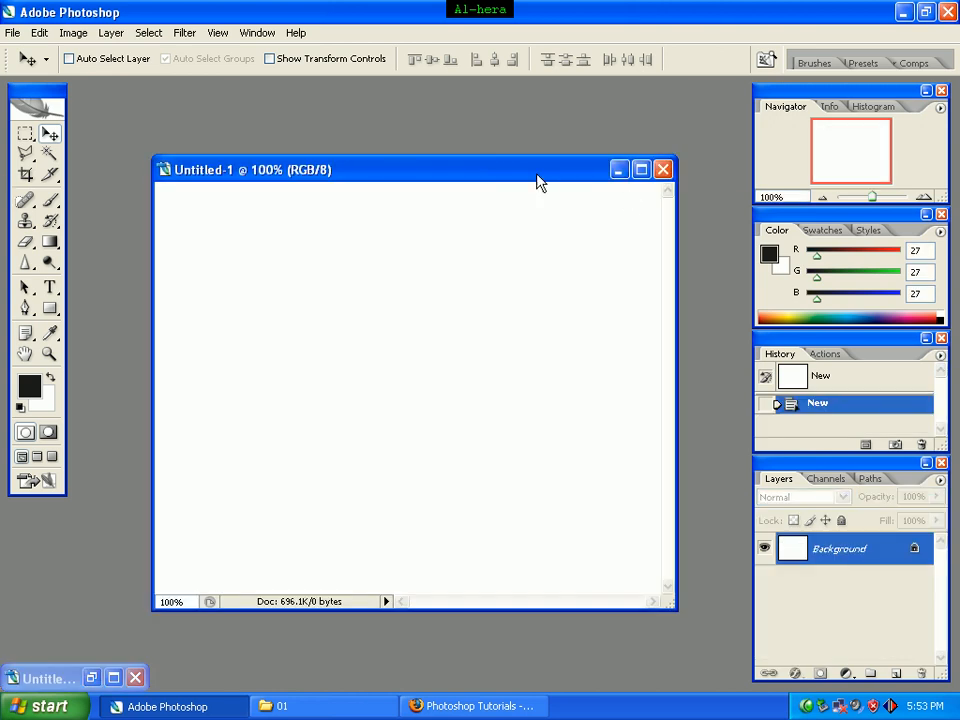
pyautogui.moveTo(460, 174); pyautogui.dragTo(432, 106)
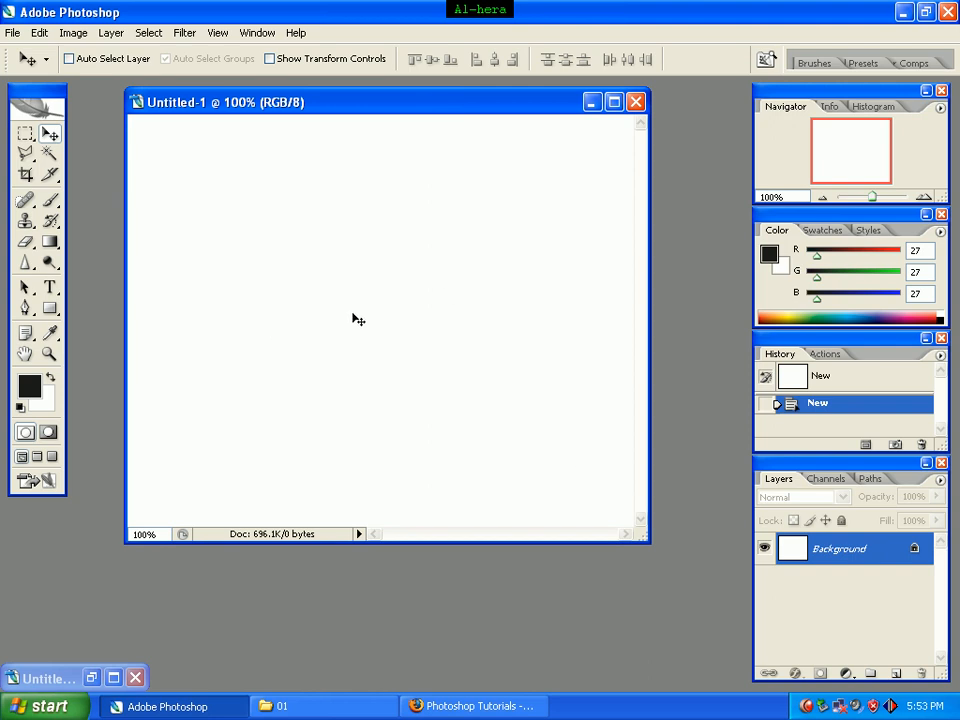
# Step: Fill the white background with the foreground color #1b1b1b using the Paint Bucket tool
pyautogui.click(30, 390)
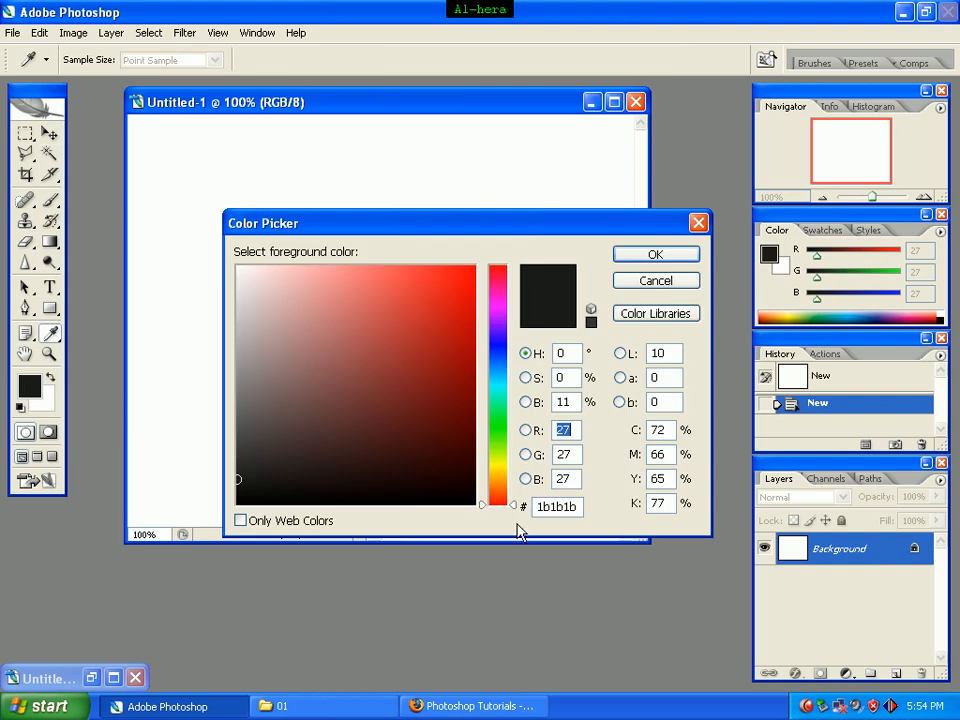
pyautogui.moveTo(574, 507); pyautogui.dragTo(489, 507)
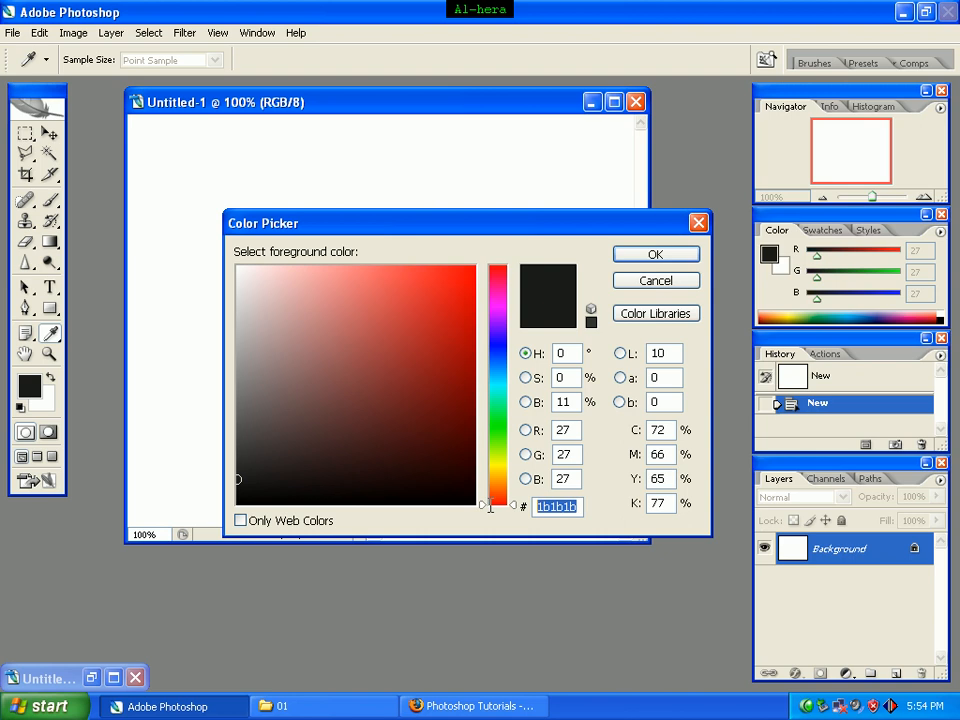
pyautogui.write('1')
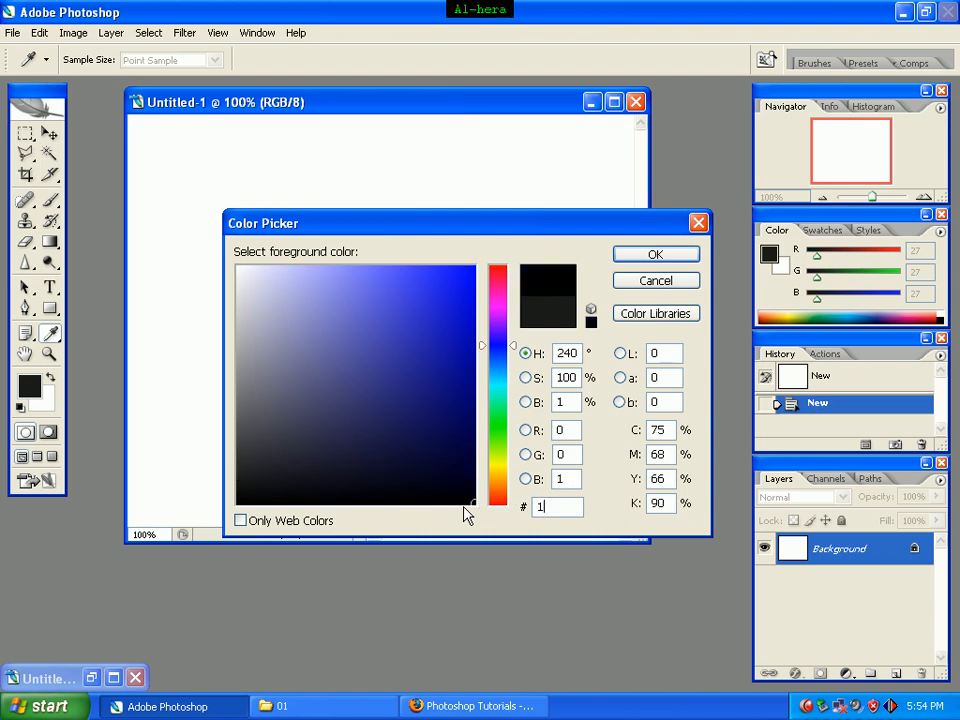
pyautogui.write('b1b1b')
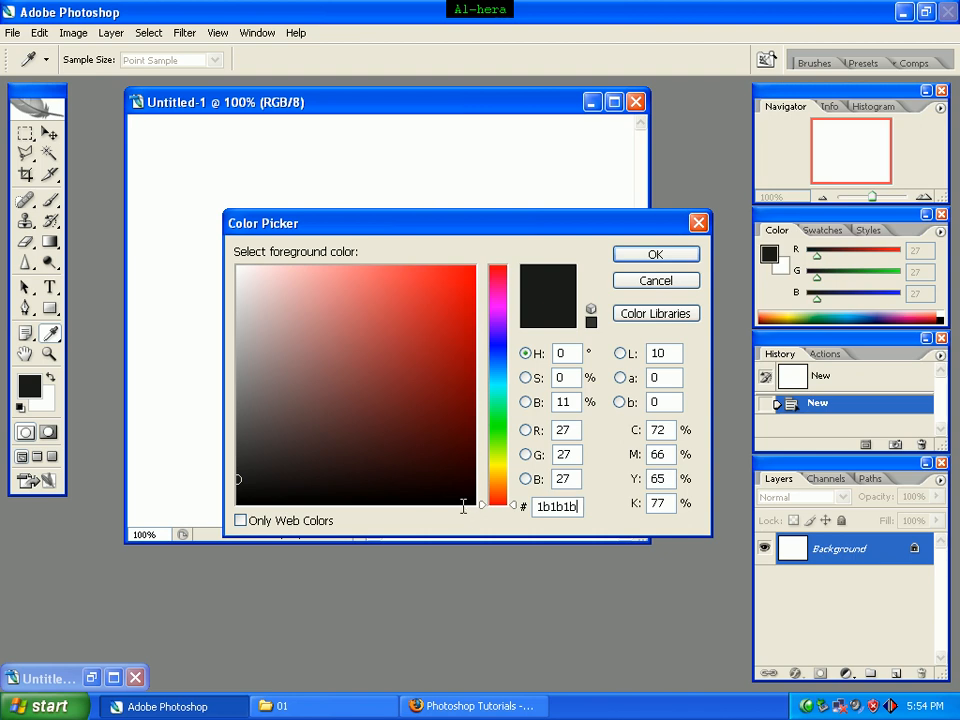
pyautogui.click(654, 266)
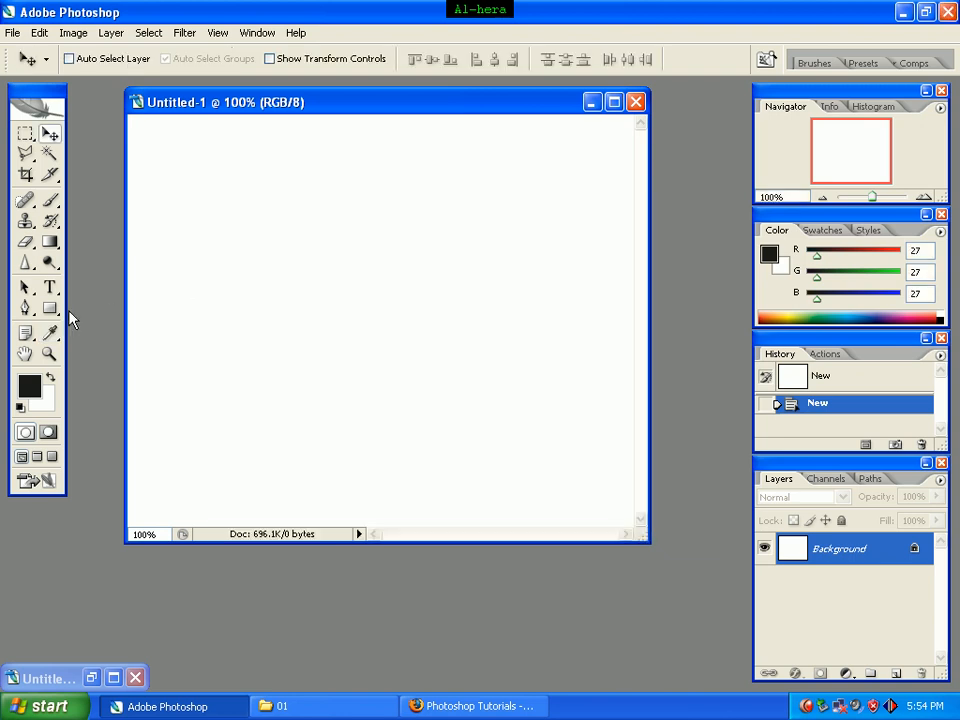
pyautogui.click(53, 250)
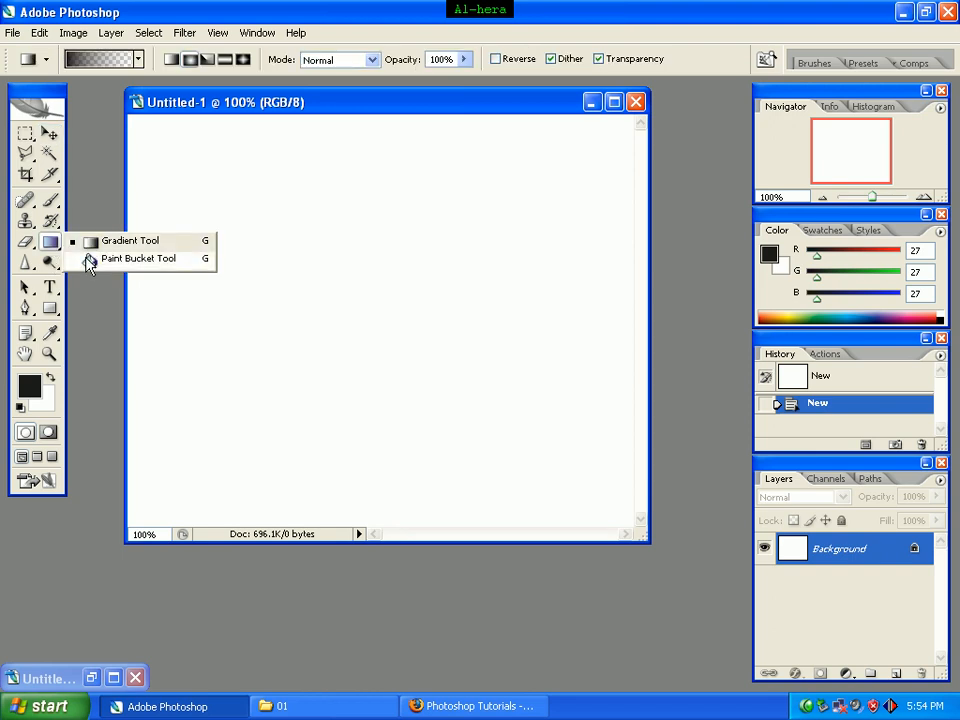
pyautogui.click(89, 259)
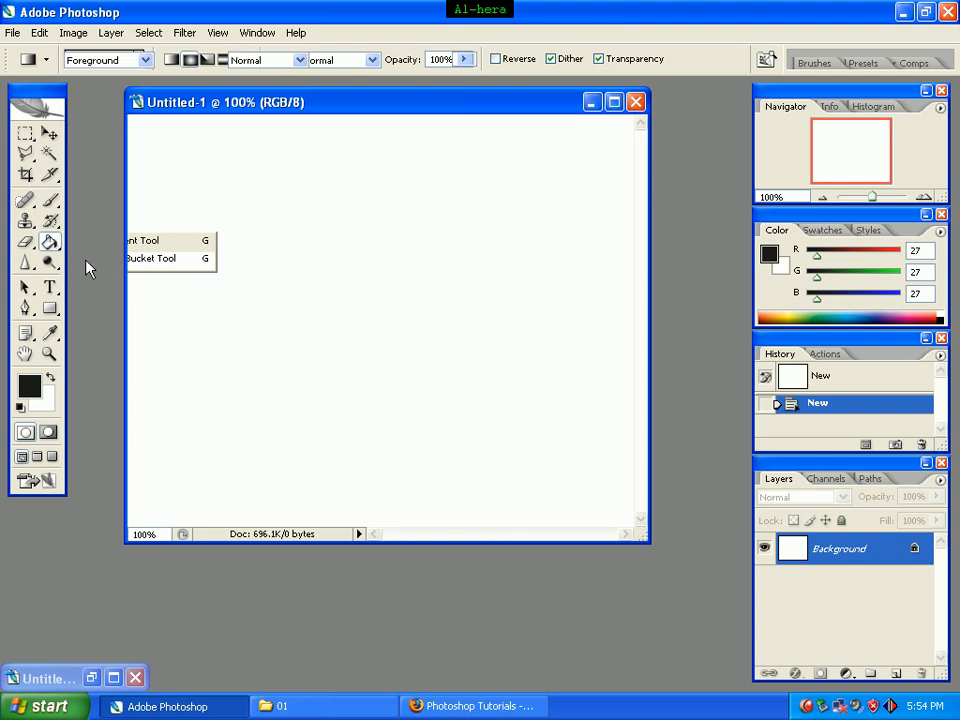
pyautogui.click(365, 270)
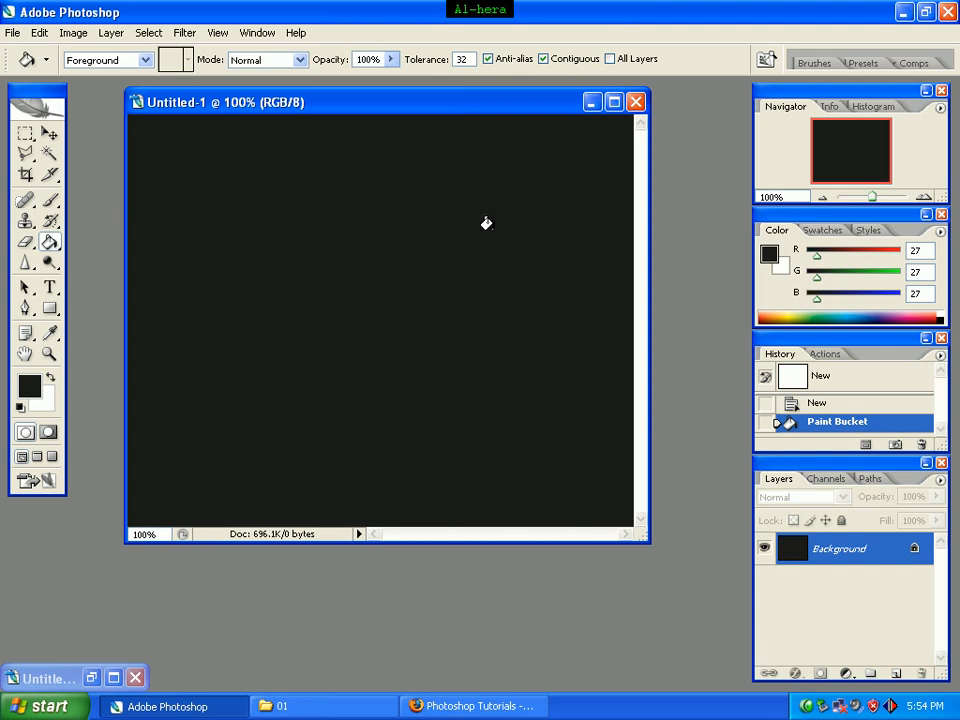
# Step: Draw a tall rounded rectangle shape with a 5 px corner radius in the middle of the dark canvas
pyautogui.click(50, 312)
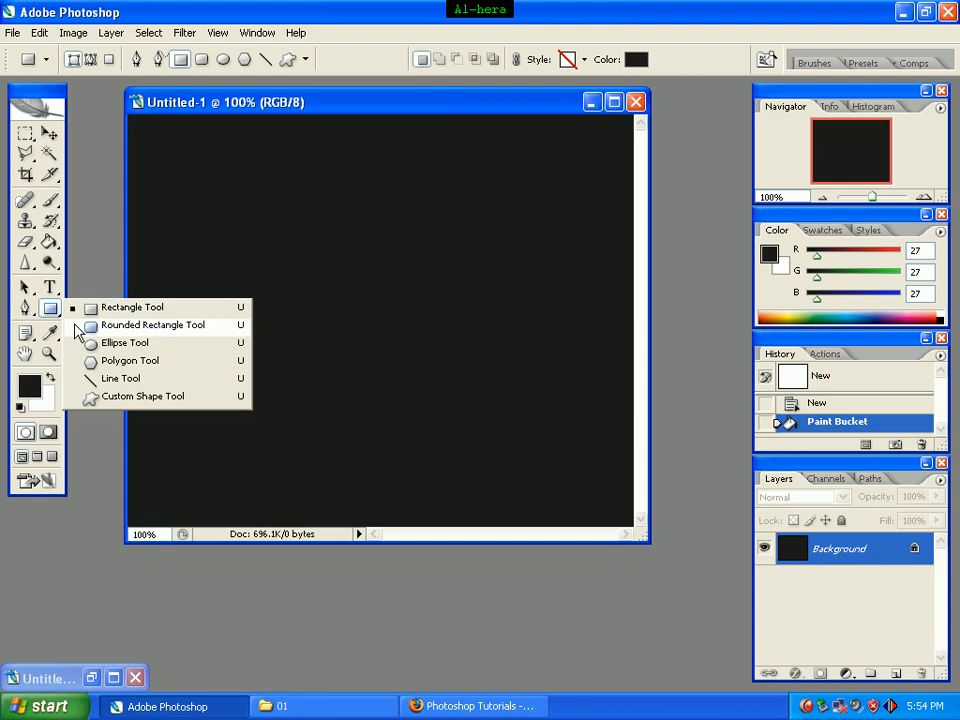
pyautogui.click(78, 330)
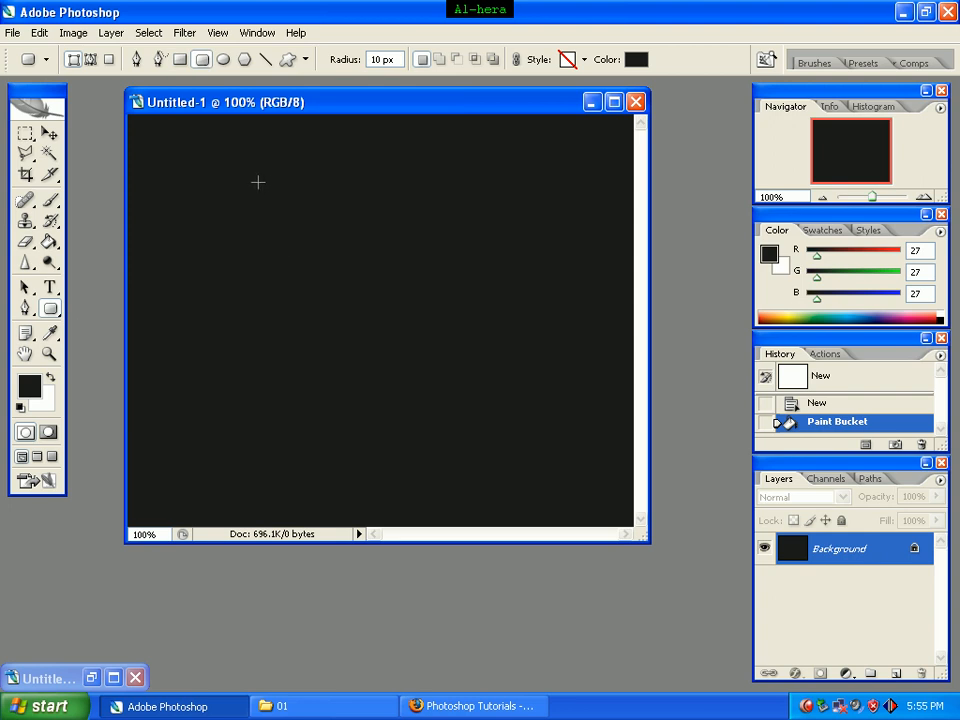
pyautogui.moveTo(255, 178); pyautogui.dragTo(500, 465)
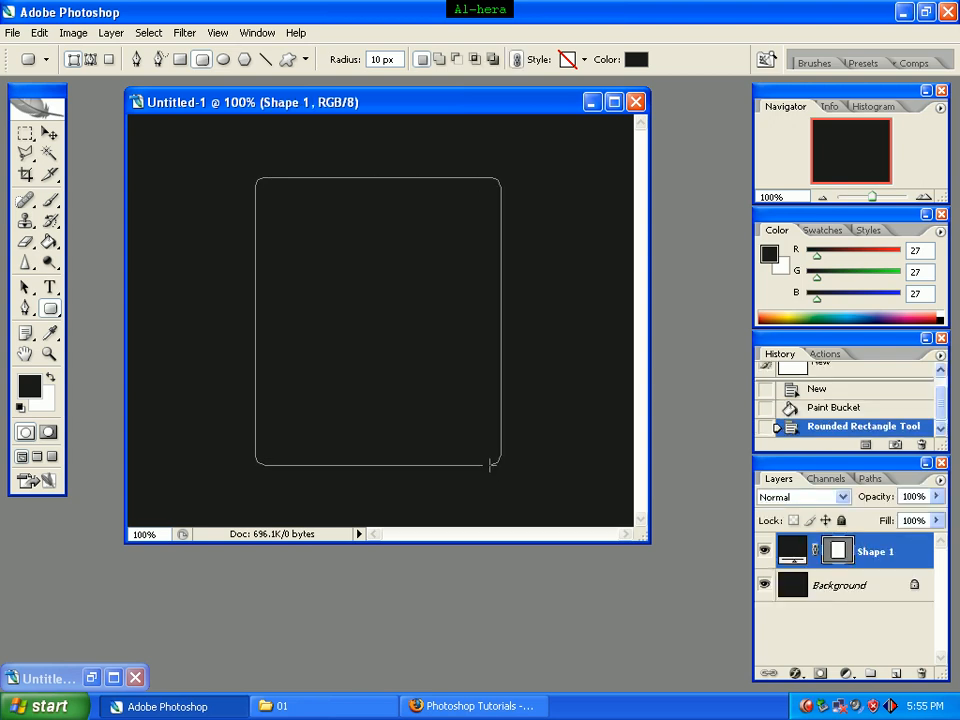
pyautogui.hotkey('ctrl', 'z')
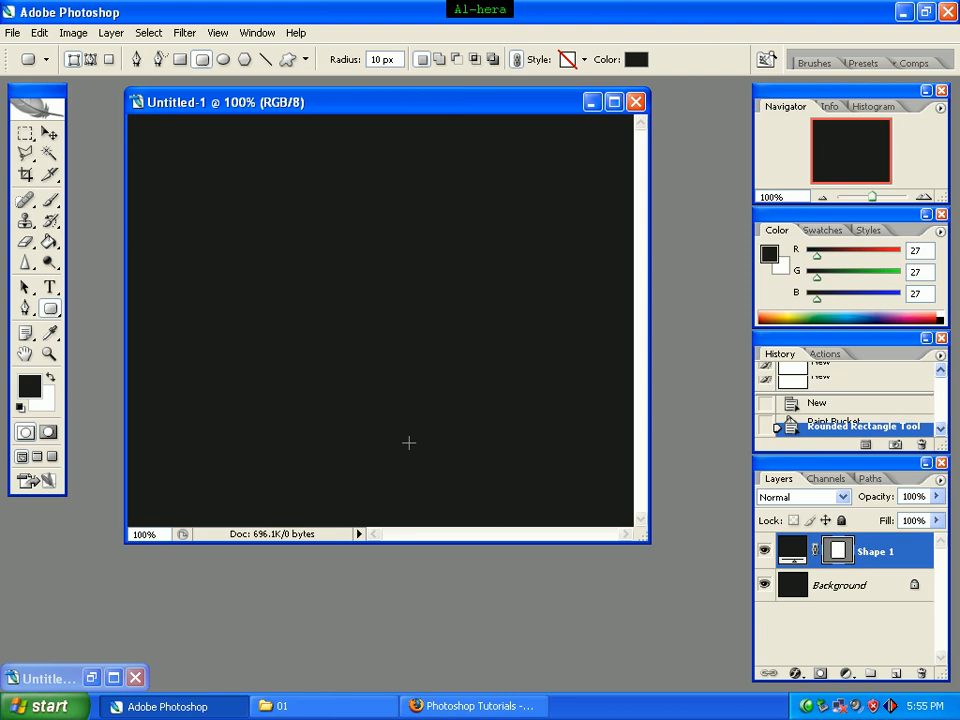
pyautogui.doubleClick(380, 58)
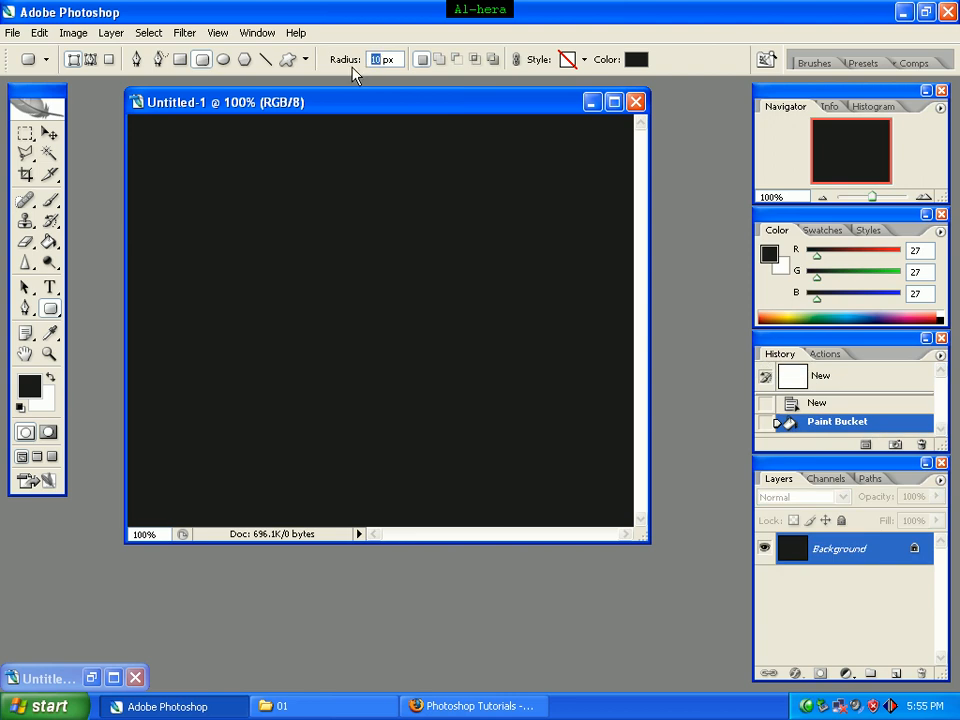
pyautogui.write('5')
pyautogui.moveTo(258, 156); pyautogui.dragTo(517, 473)
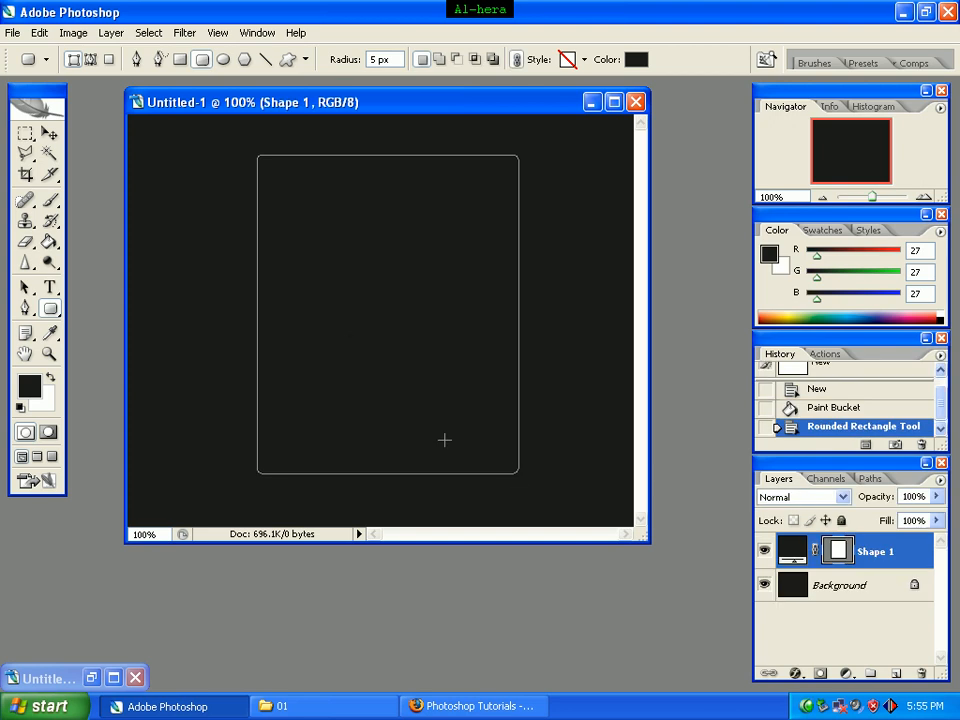
# Step: Add a Gradient Overlay effect to the rounded rectangle's layer and set its style to Radial
pyautogui.rightClick(878, 552)
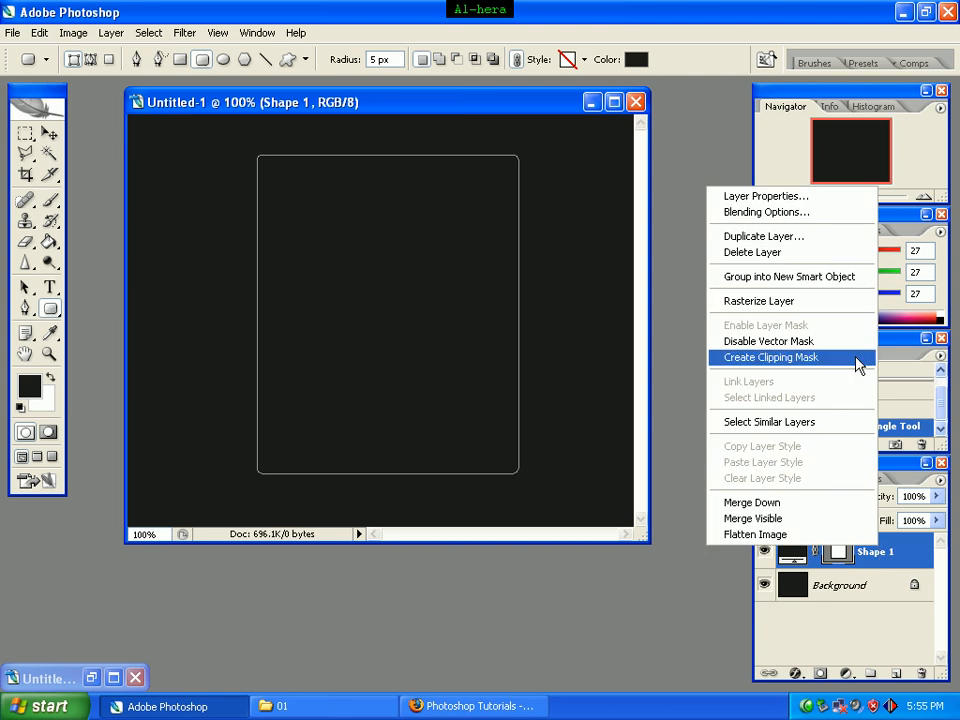
pyautogui.click(812, 213)
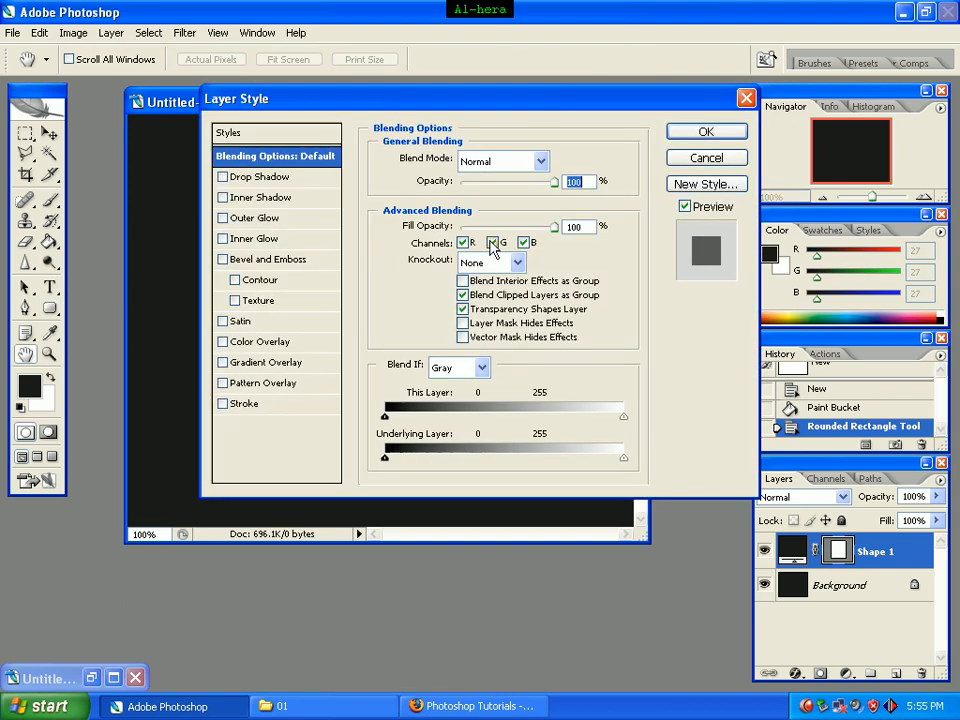
pyautogui.click(255, 366)
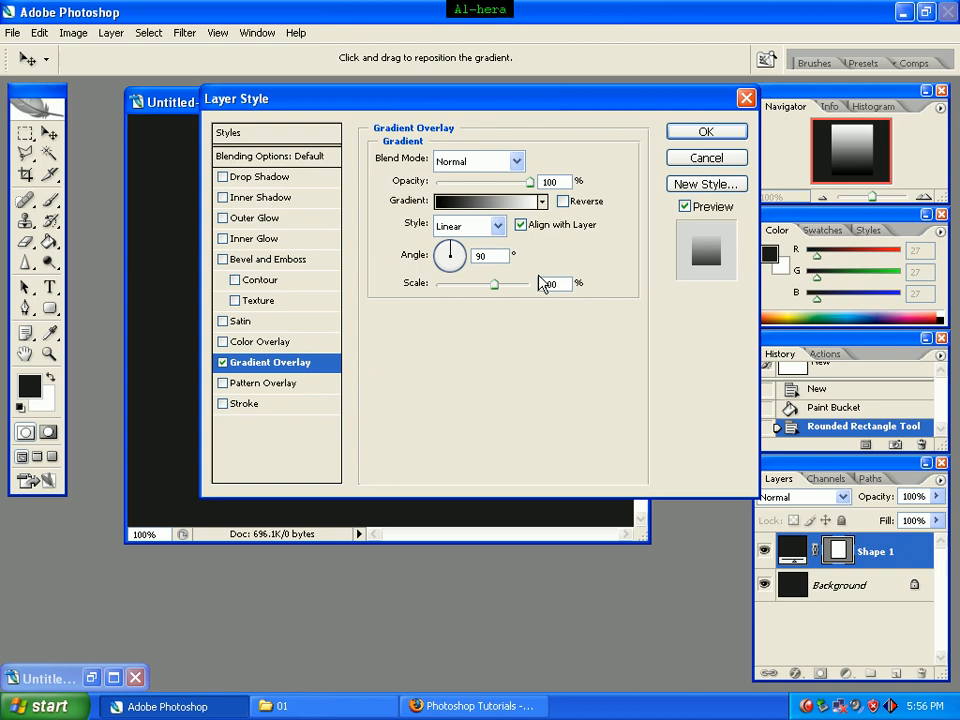
pyautogui.click(497, 228)
pyautogui.click(488, 264)
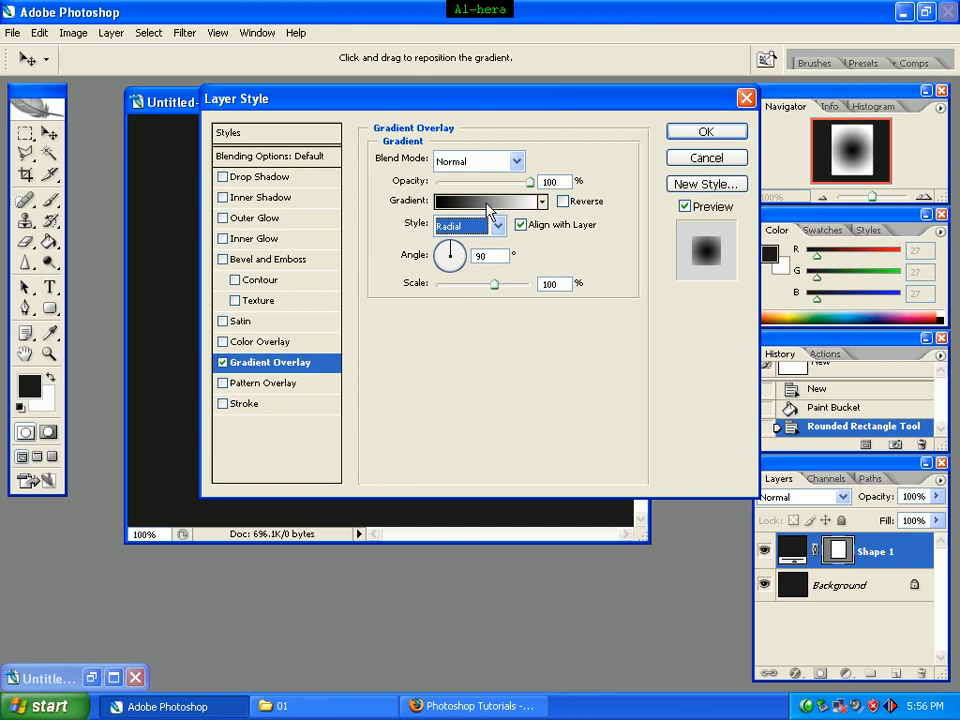
# Step: Edit the overlay gradient and set its starting black color stop to #bc0303
pyautogui.click(485, 203)
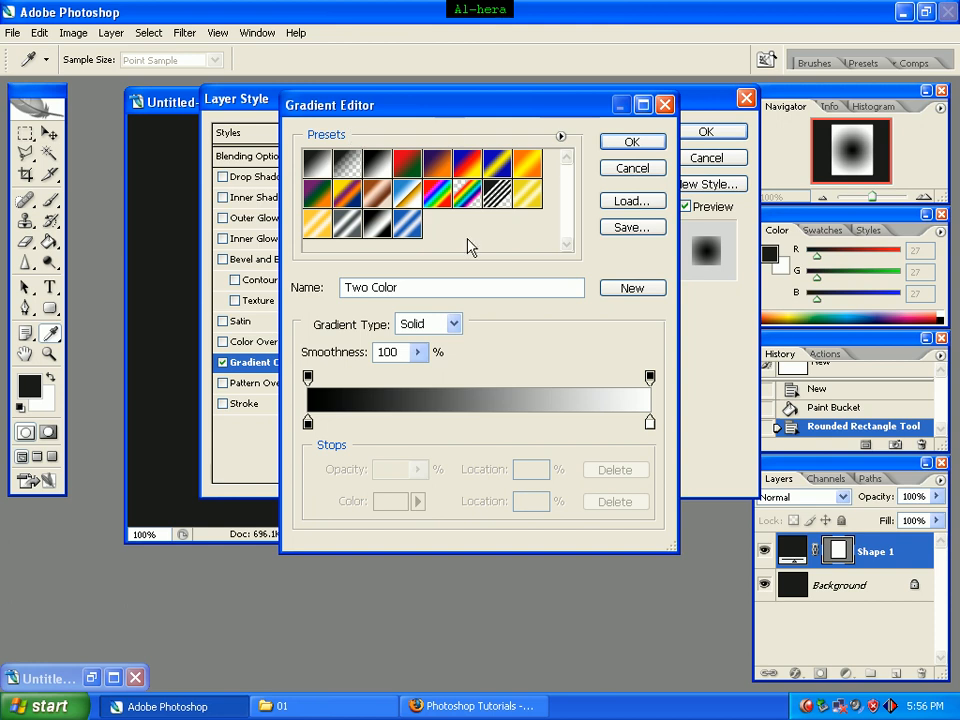
pyautogui.doubleClick(309, 428)
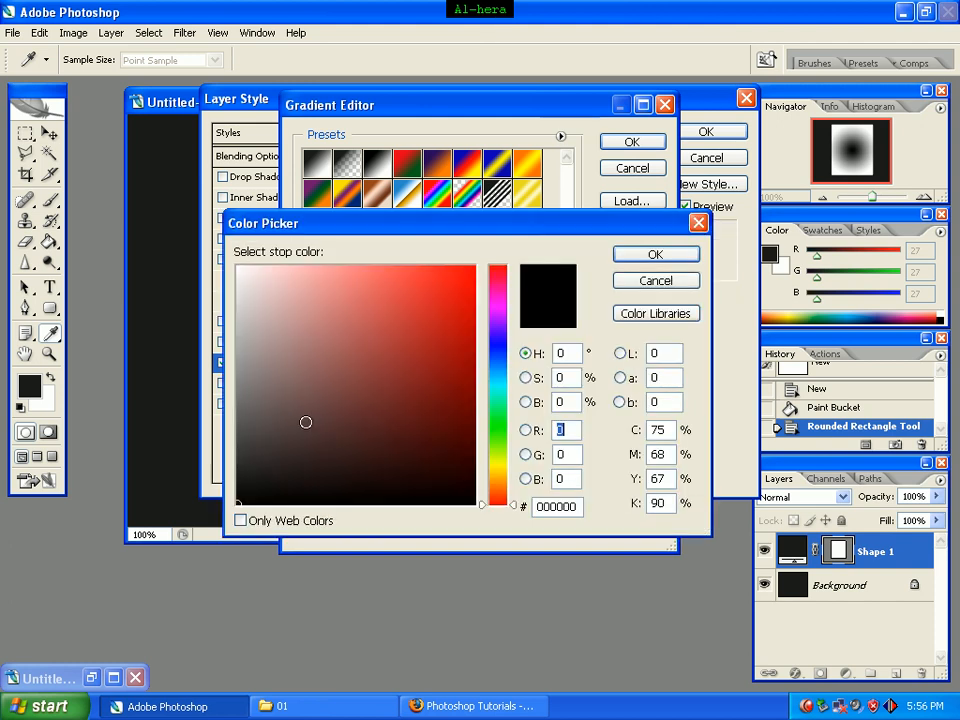
pyautogui.click(578, 508)
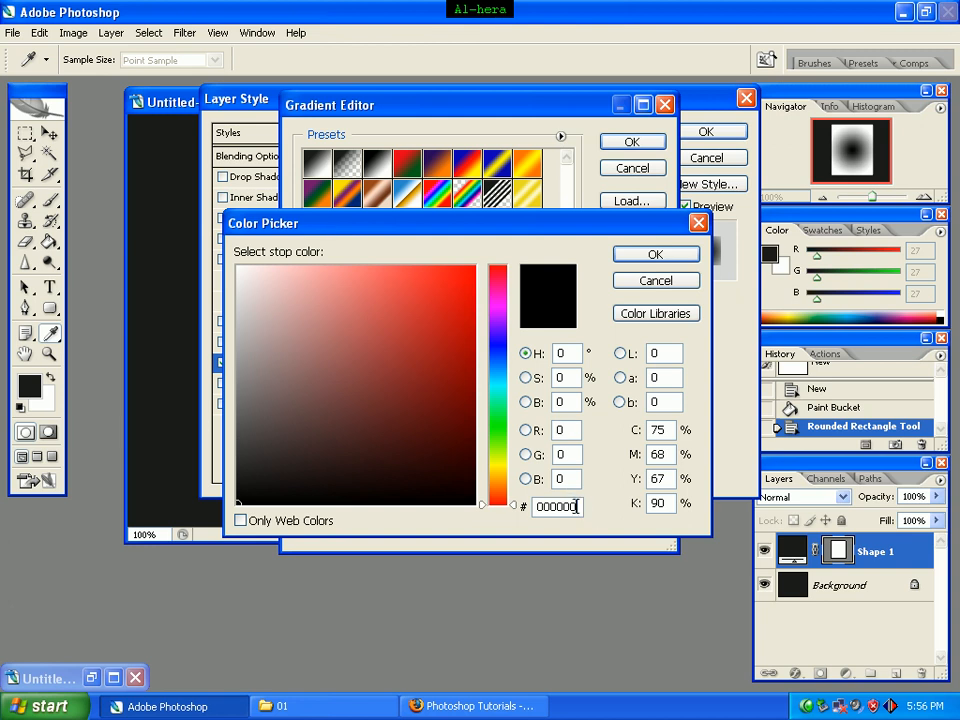
pyautogui.moveTo(578, 508); pyautogui.dragTo(493, 508)
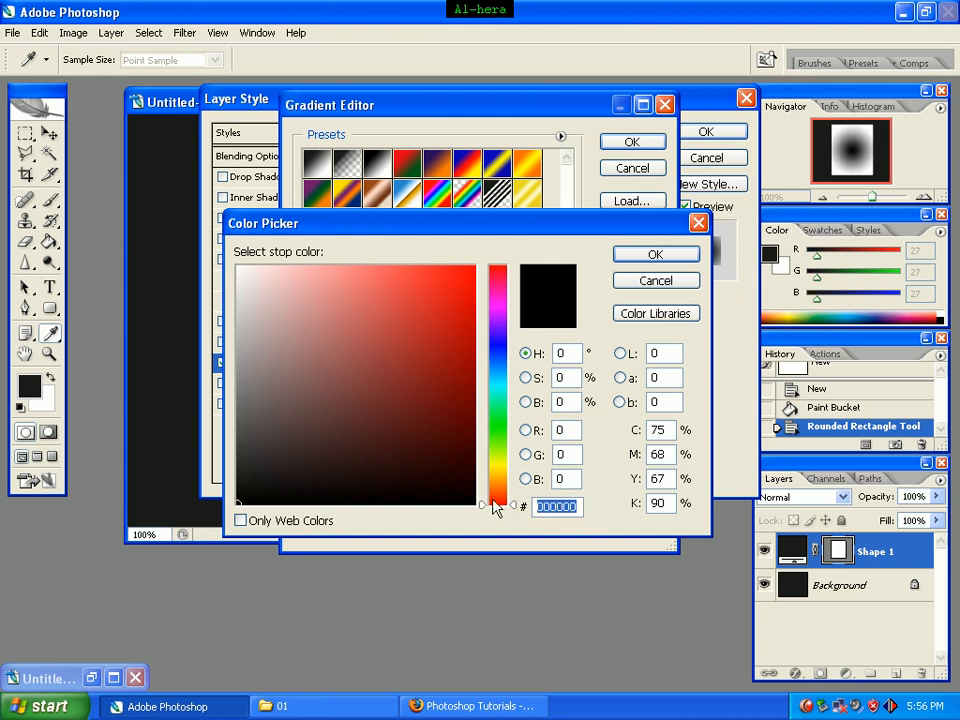
pyautogui.write('bc')
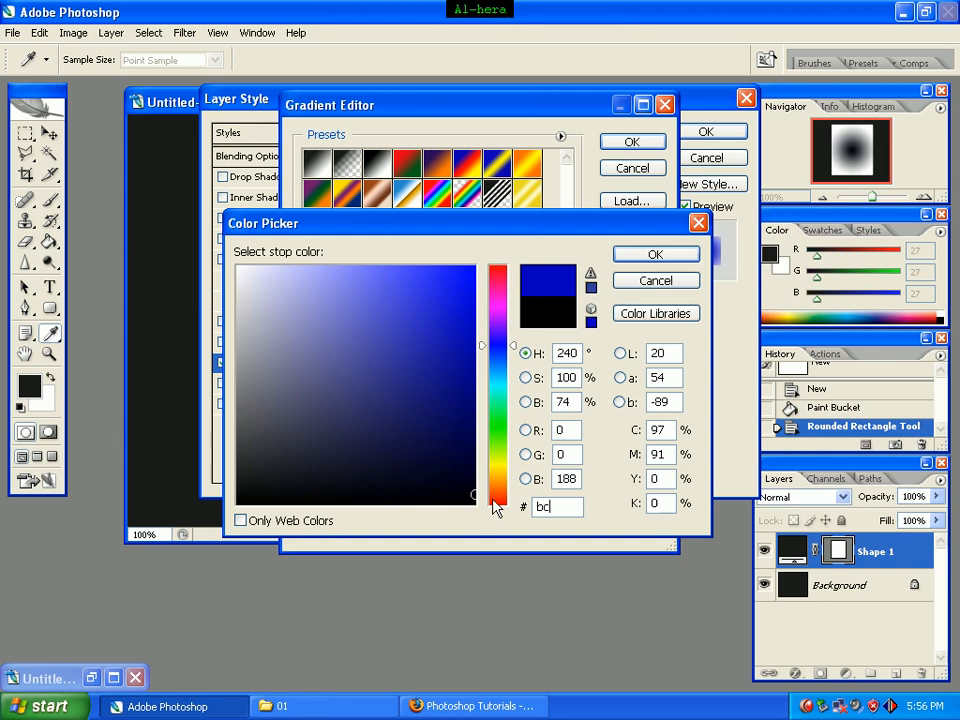
pyautogui.write('030')
pyautogui.write('3')
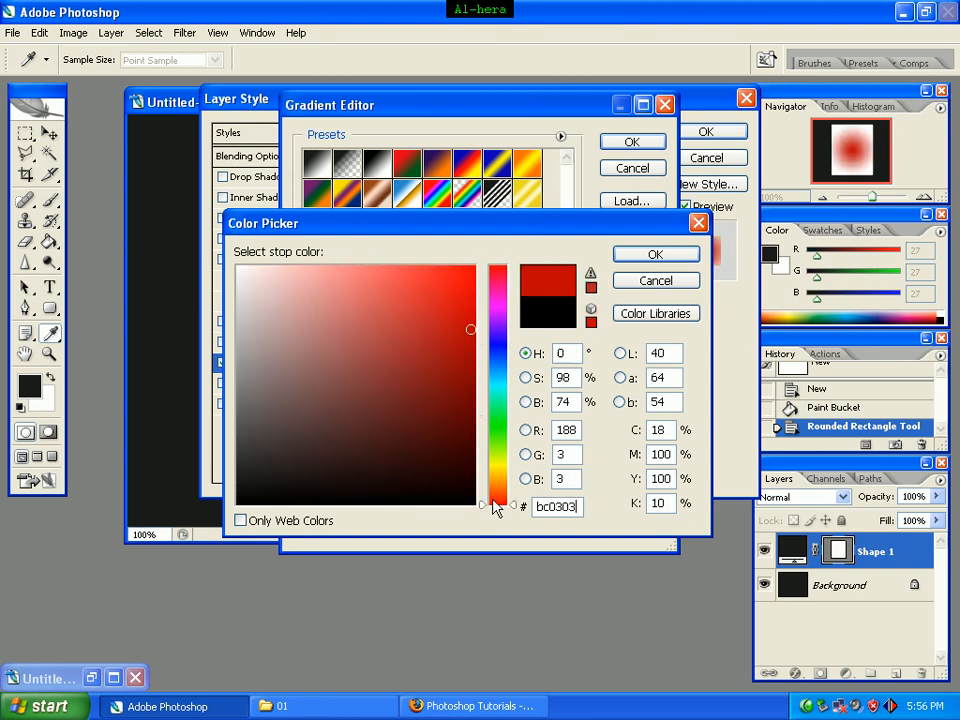
pyautogui.click(655, 255)
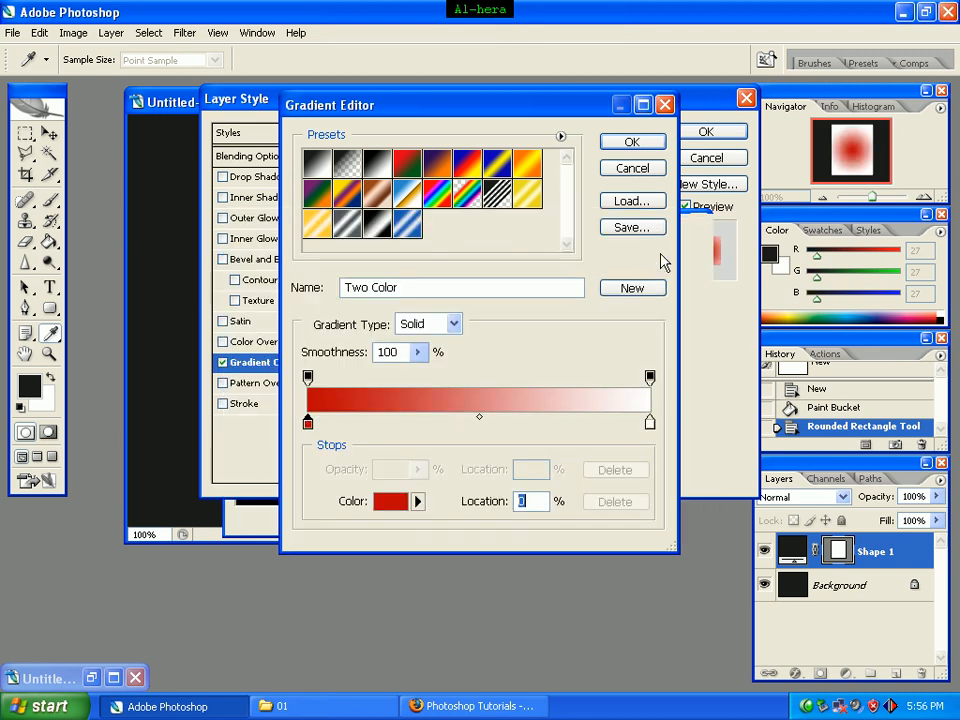
# Step: Set the gradient's white end color stop to #3f0000
pyautogui.doubleClick(651, 427)
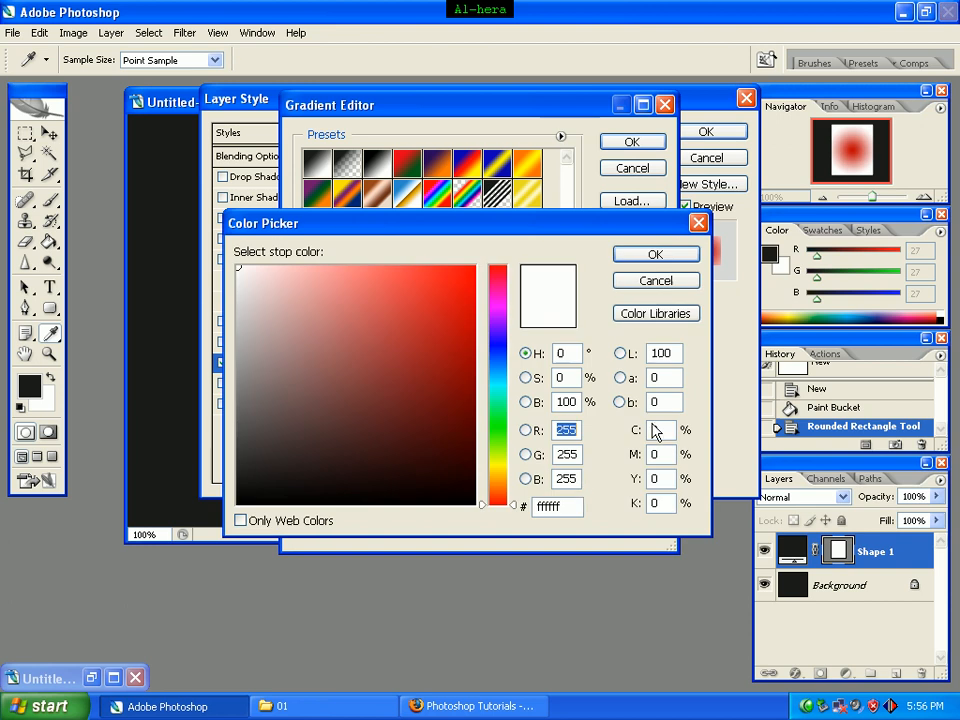
pyautogui.doubleClick(545, 506)
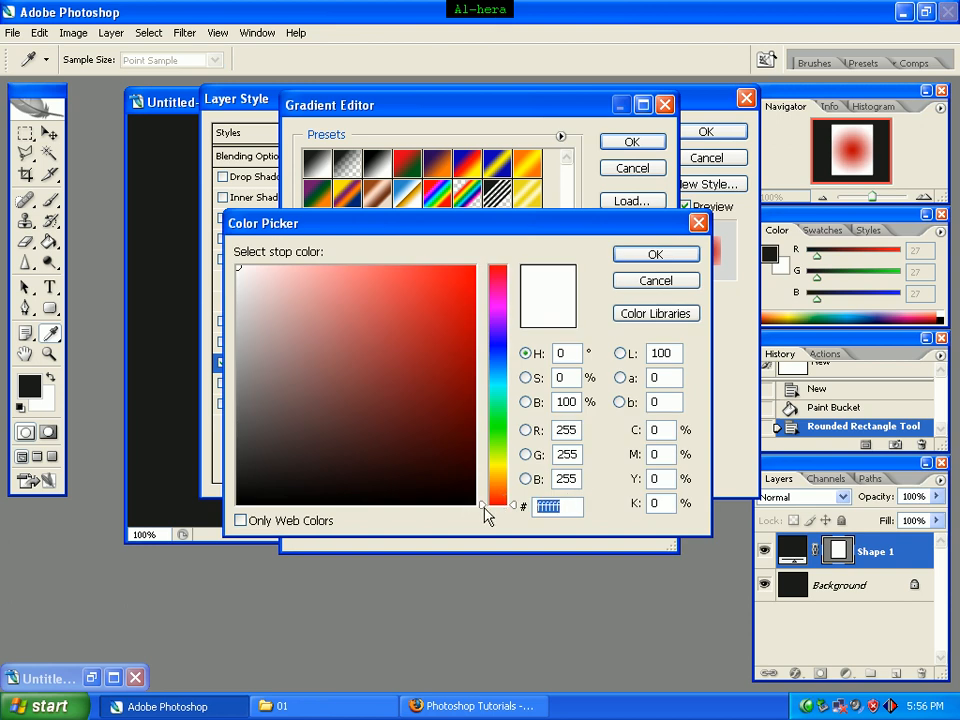
pyautogui.write('3f0')
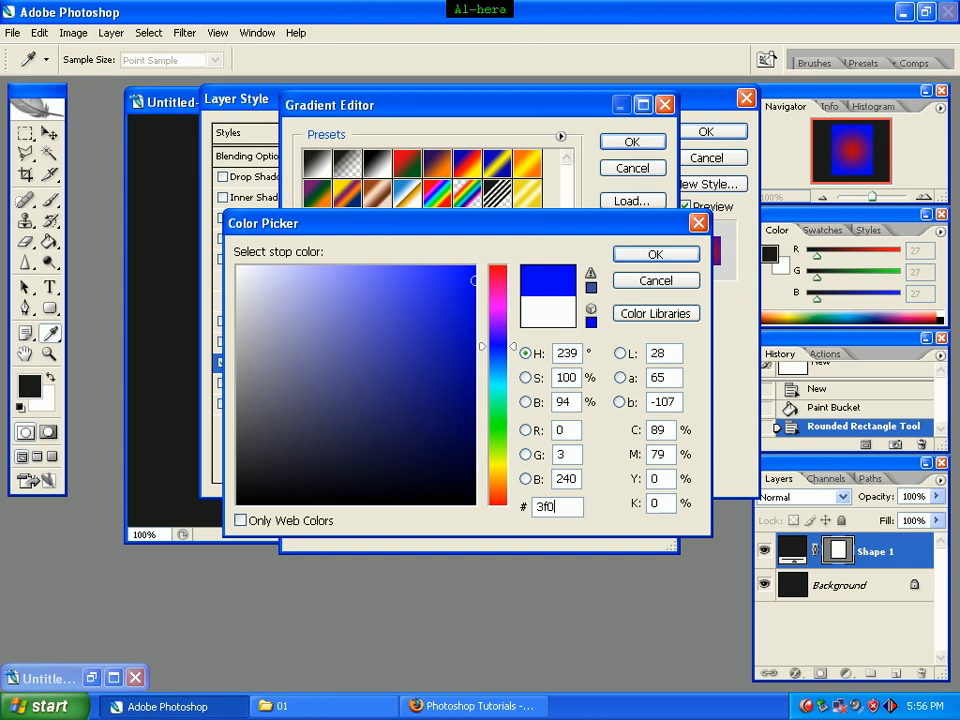
pyautogui.write('000')
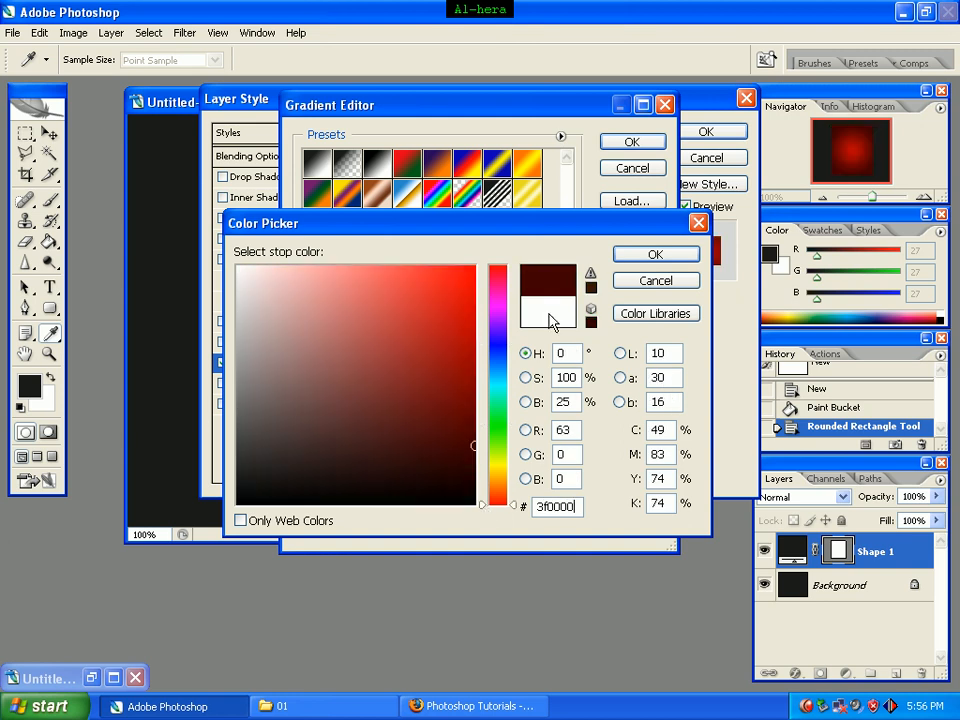
pyautogui.click(651, 257)
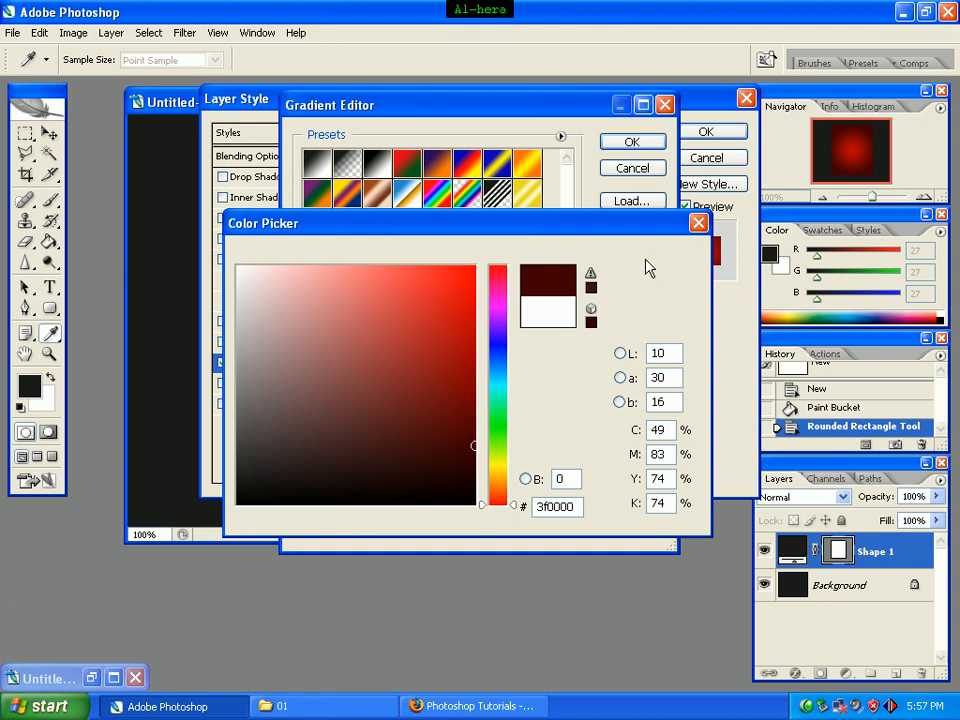
# Step: Accept the edited gradient and add an Outer Glow effect with Normal blend mode and 50% opacity
pyautogui.click(656, 142)
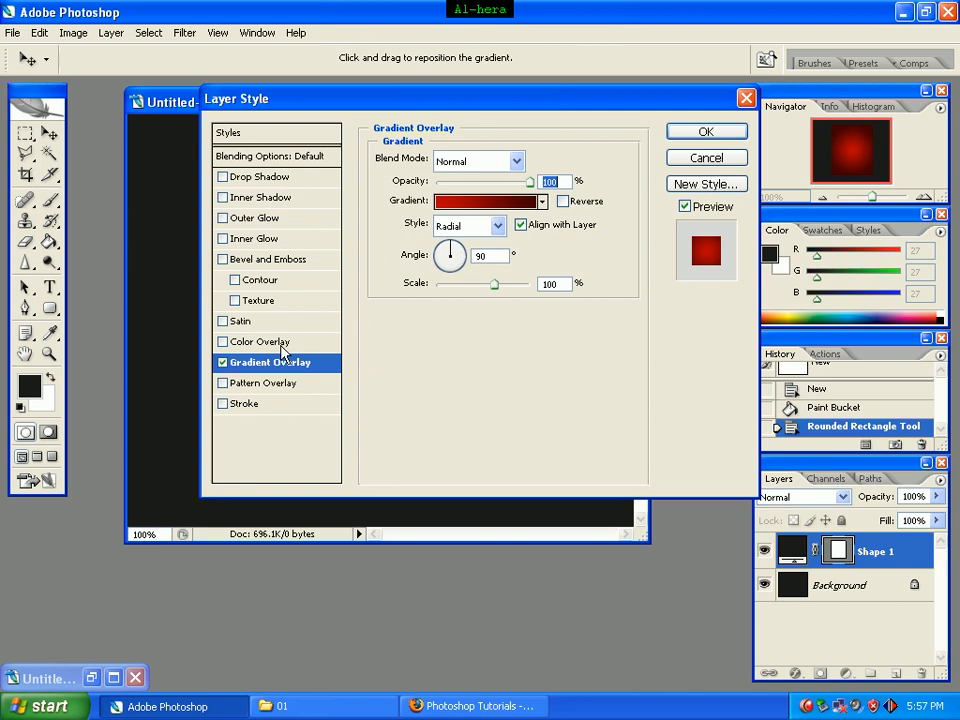
pyautogui.click(250, 222)
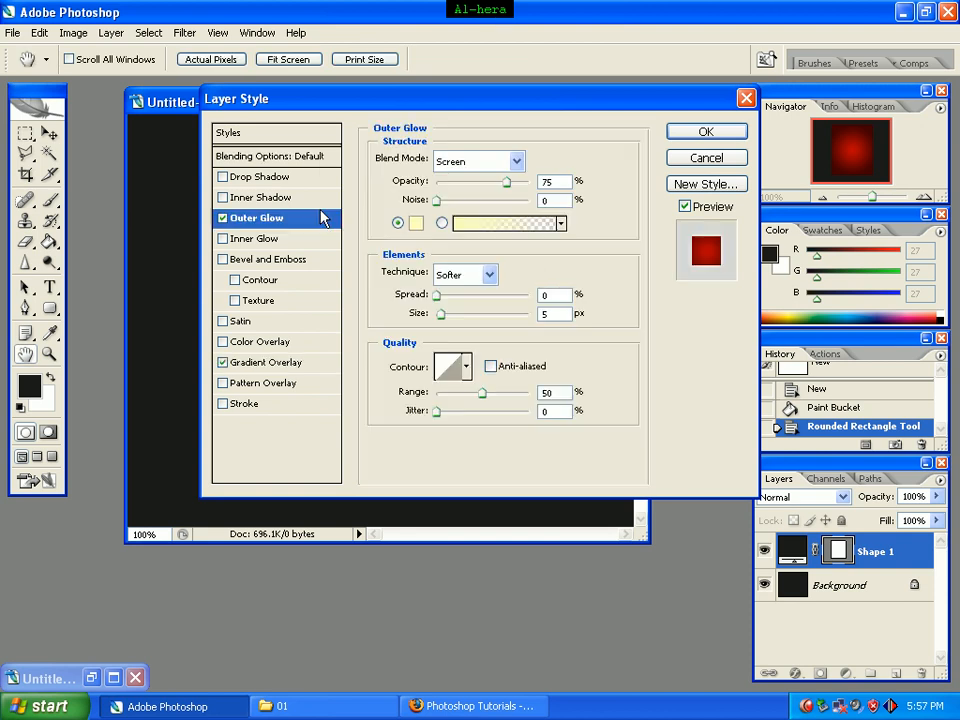
pyautogui.click(517, 162)
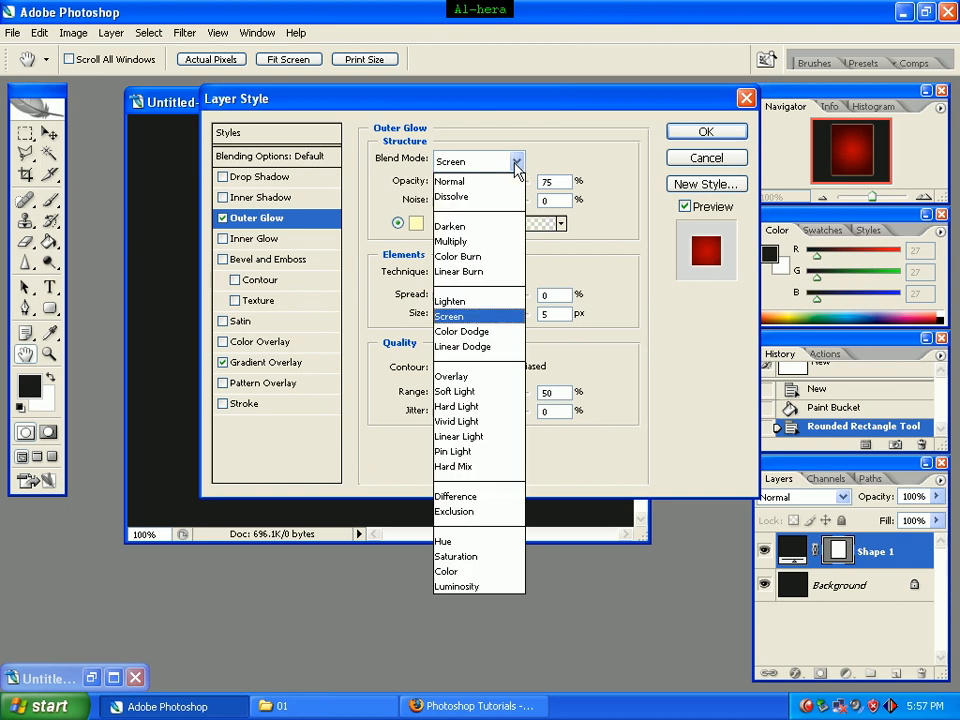
pyautogui.click(491, 183)
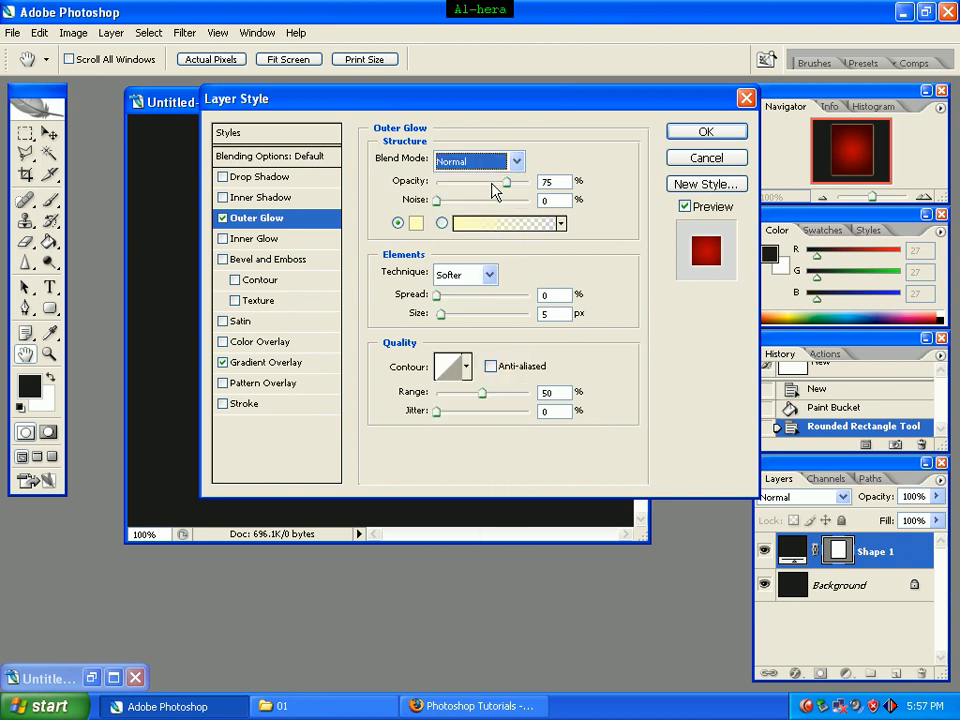
pyautogui.doubleClick(569, 183)
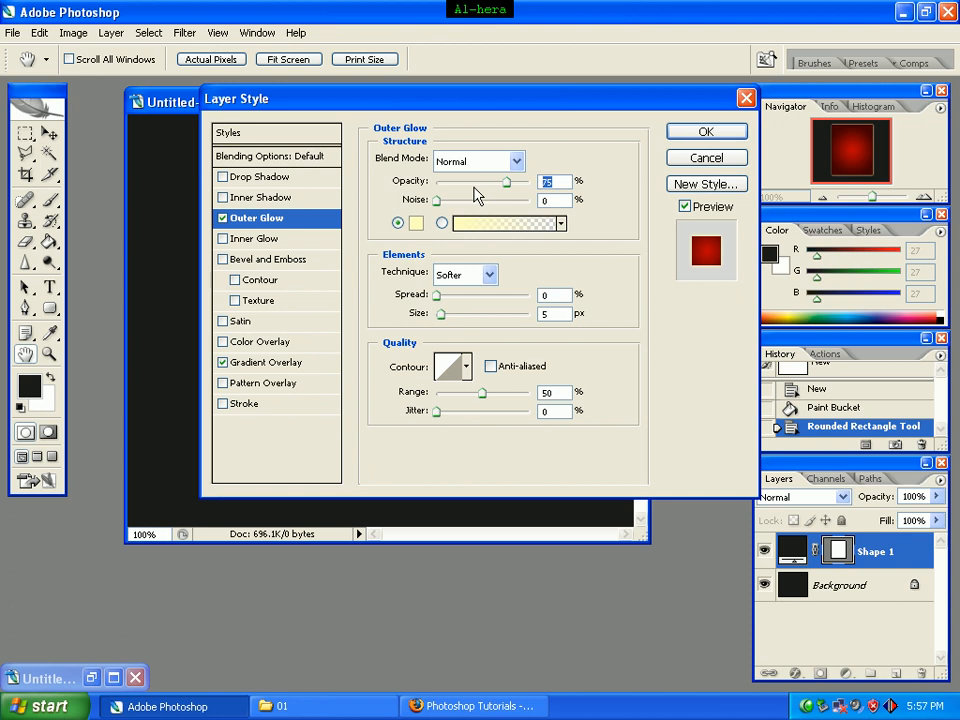
pyautogui.write('50')
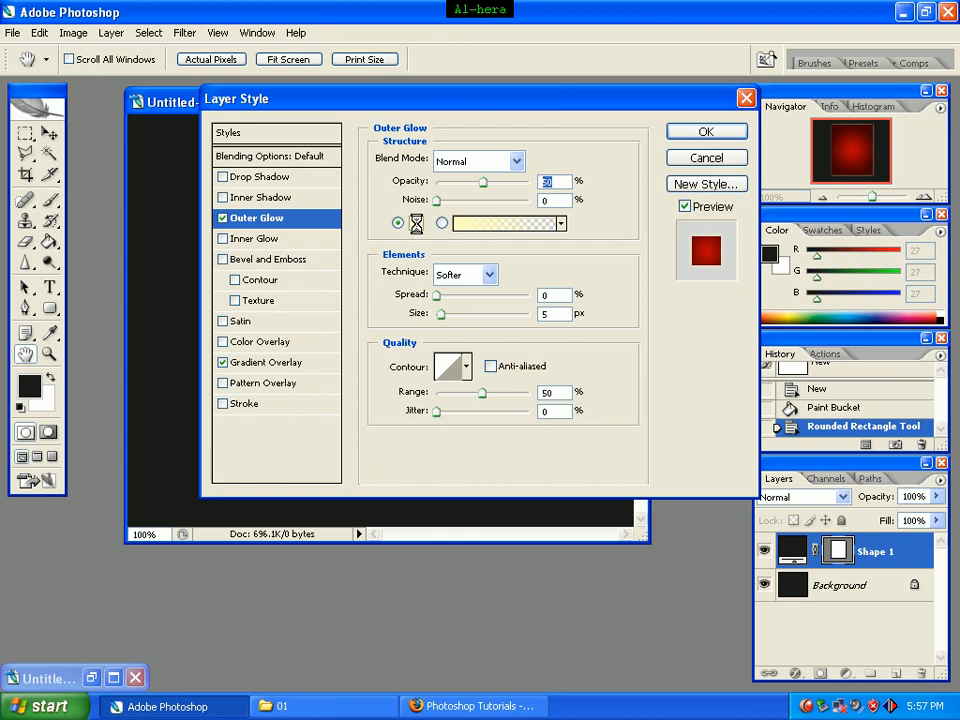
# Step: Set the outer glow's color to black, #000000
pyautogui.click(416, 224)
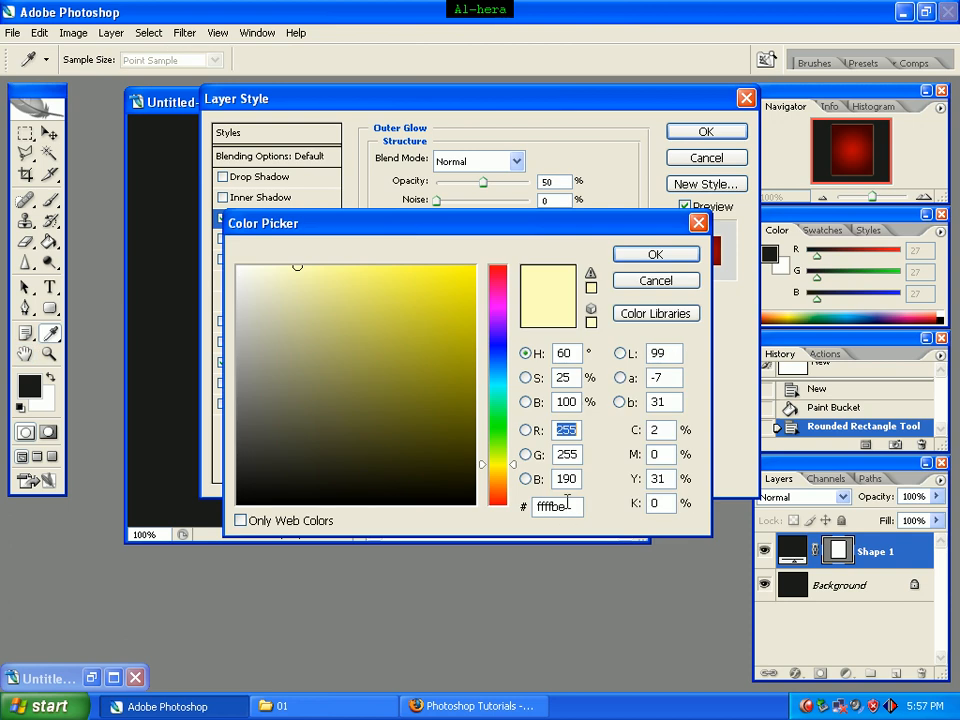
pyautogui.moveTo(568, 507); pyautogui.dragTo(521, 507)
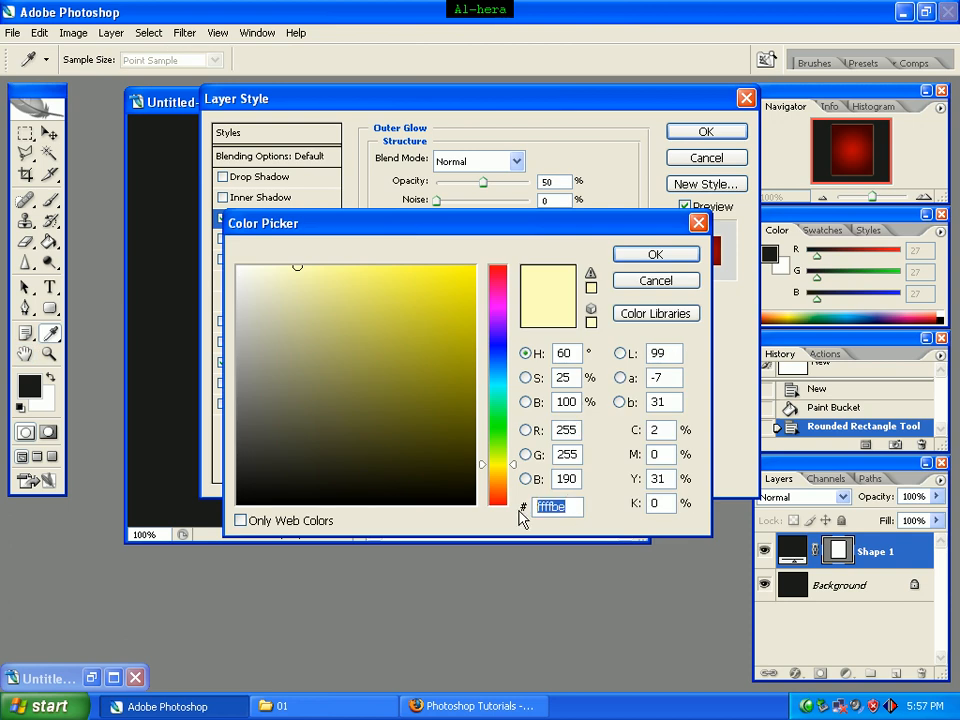
pyautogui.write('000000')
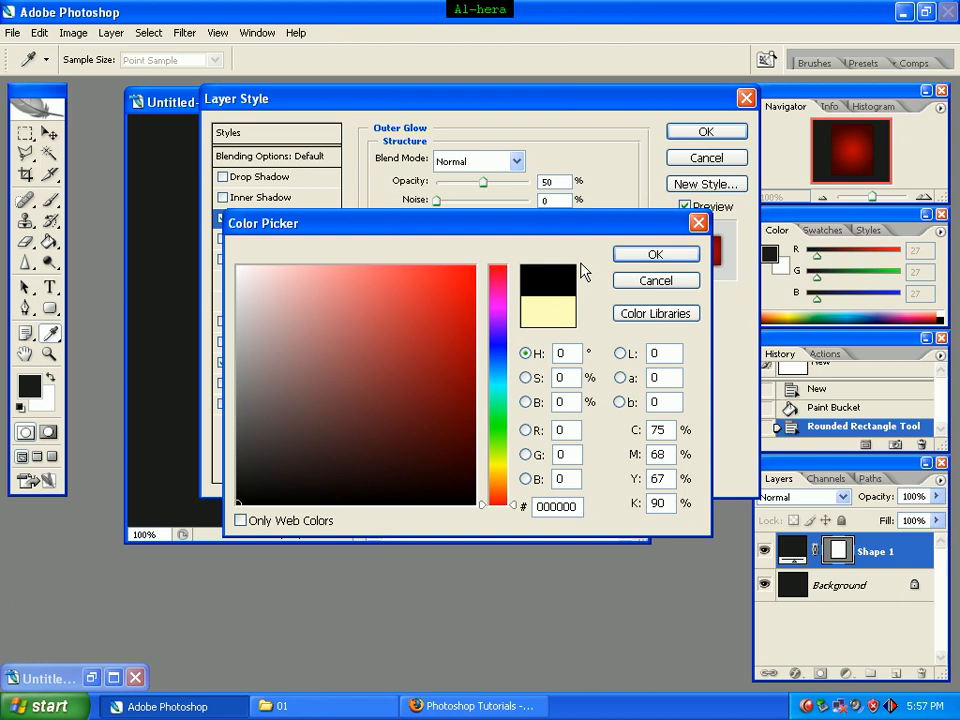
pyautogui.click(643, 257)
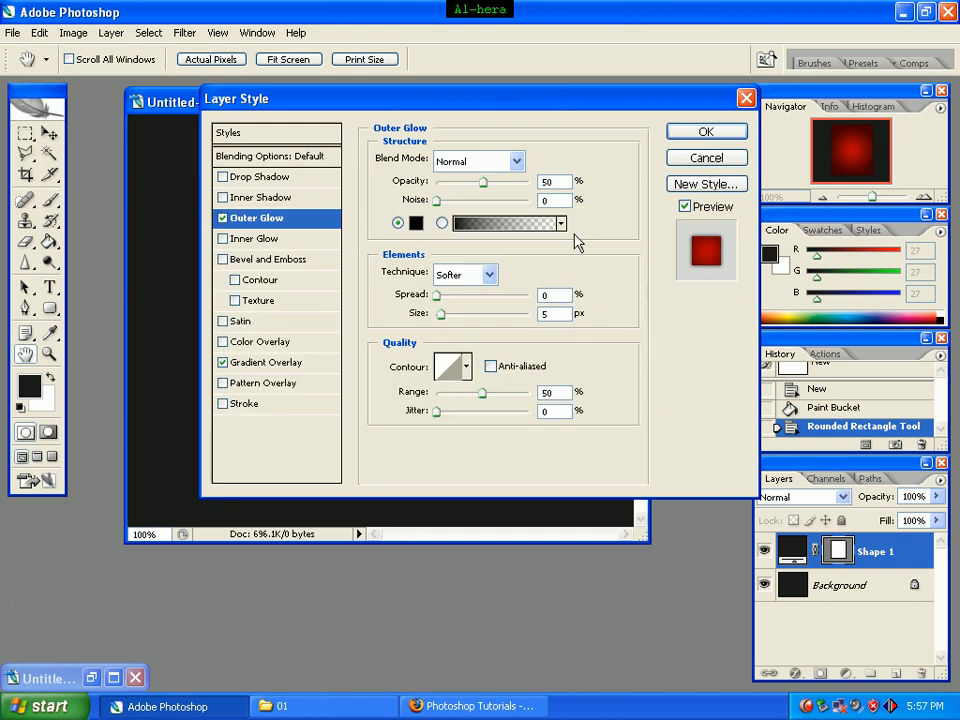
# Step: Set the outer glow's spread to 15% and its size to 25 px
pyautogui.click(554, 295)
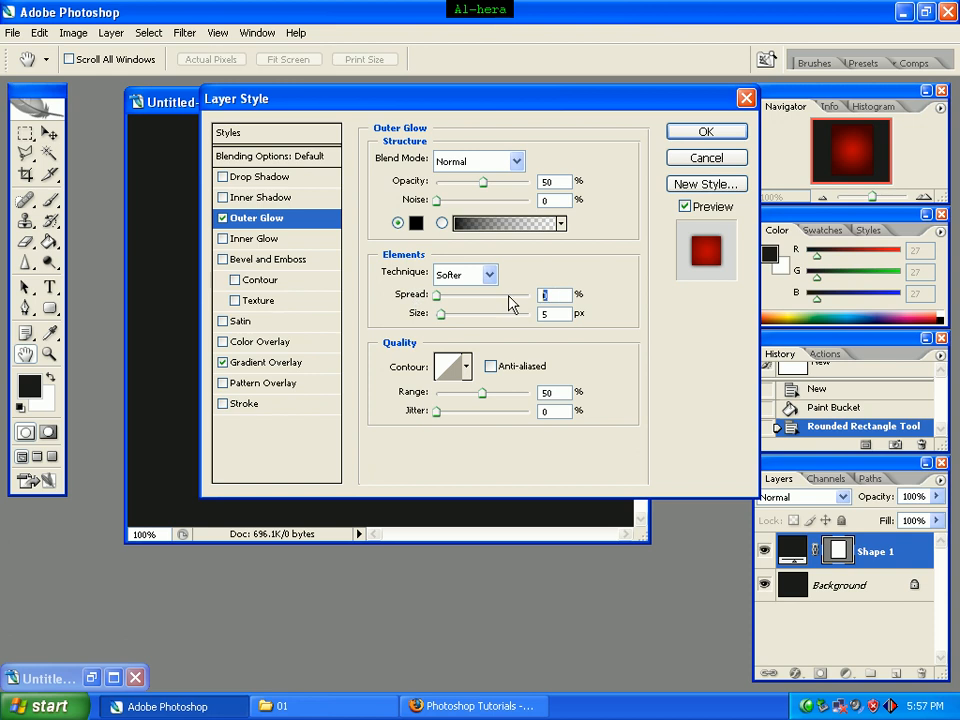
pyautogui.write('15')
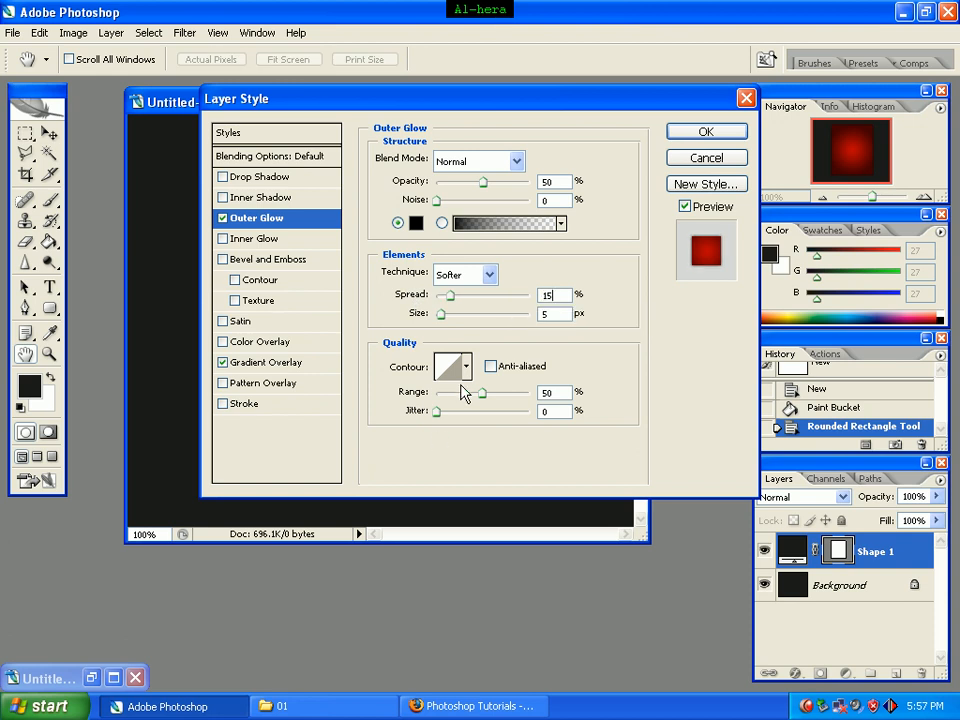
pyautogui.click(546, 314)
pyautogui.write('25')
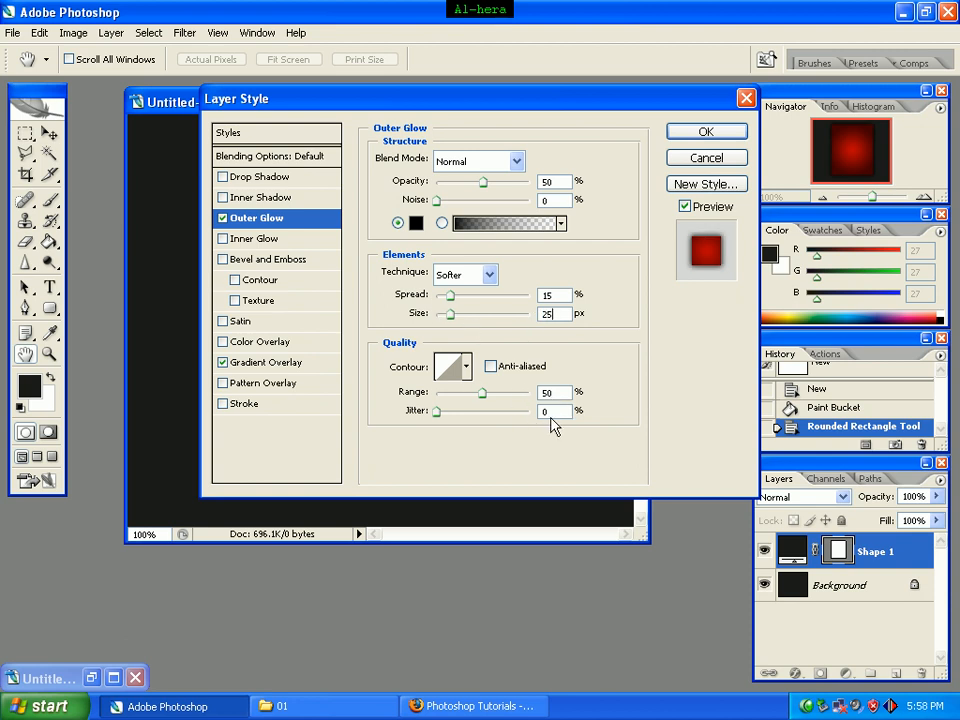
# Step: Apply the layer style and rasterize the red rounded rectangle's layer
pyautogui.click(706, 134)
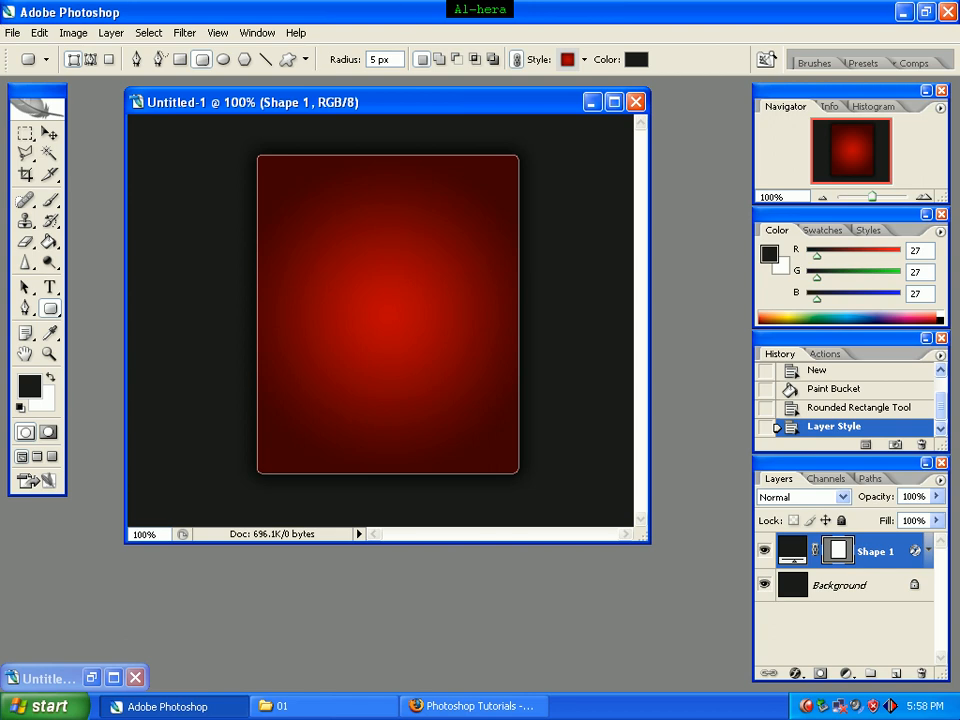
pyautogui.rightClick(890, 558)
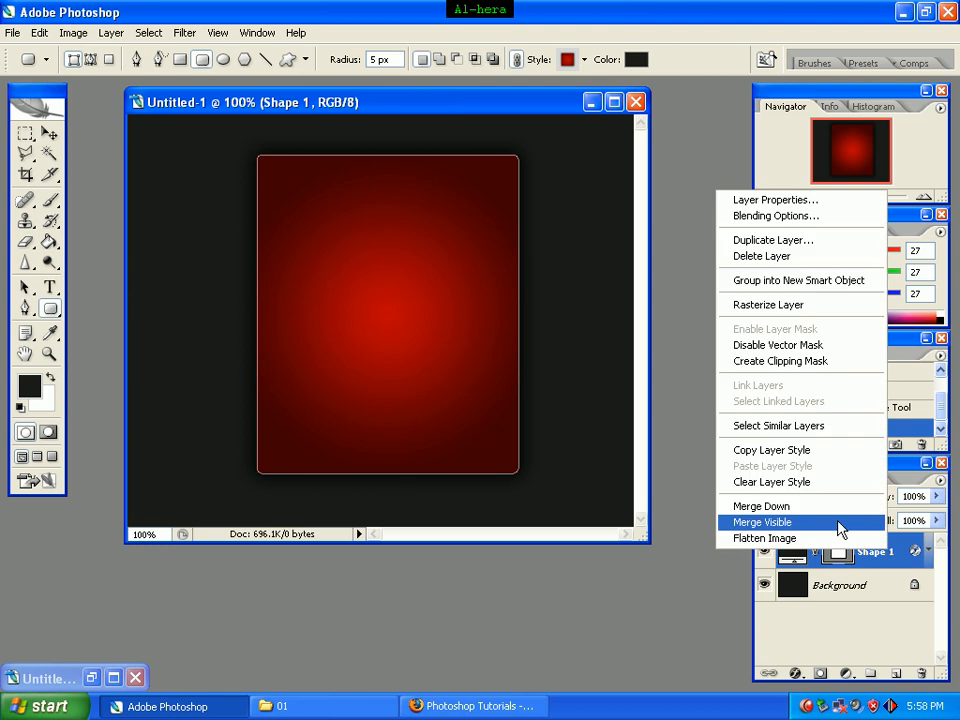
pyautogui.click(820, 314)
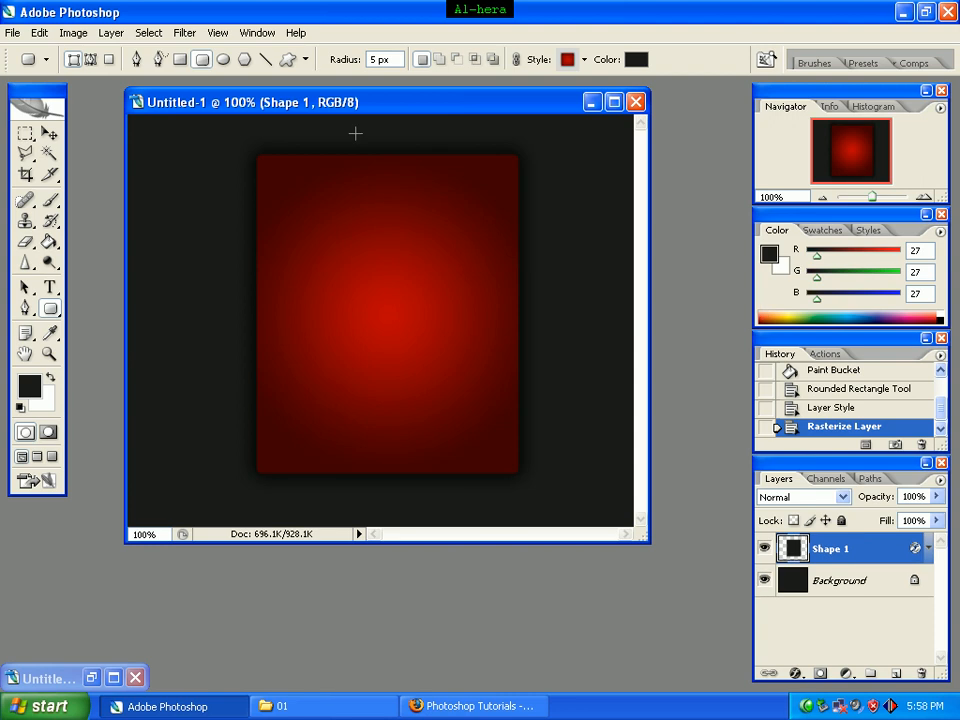
# Step: Configure the Type tool with Smooth anti-aliasing and white text color #ffffff
pyautogui.click(52, 290)
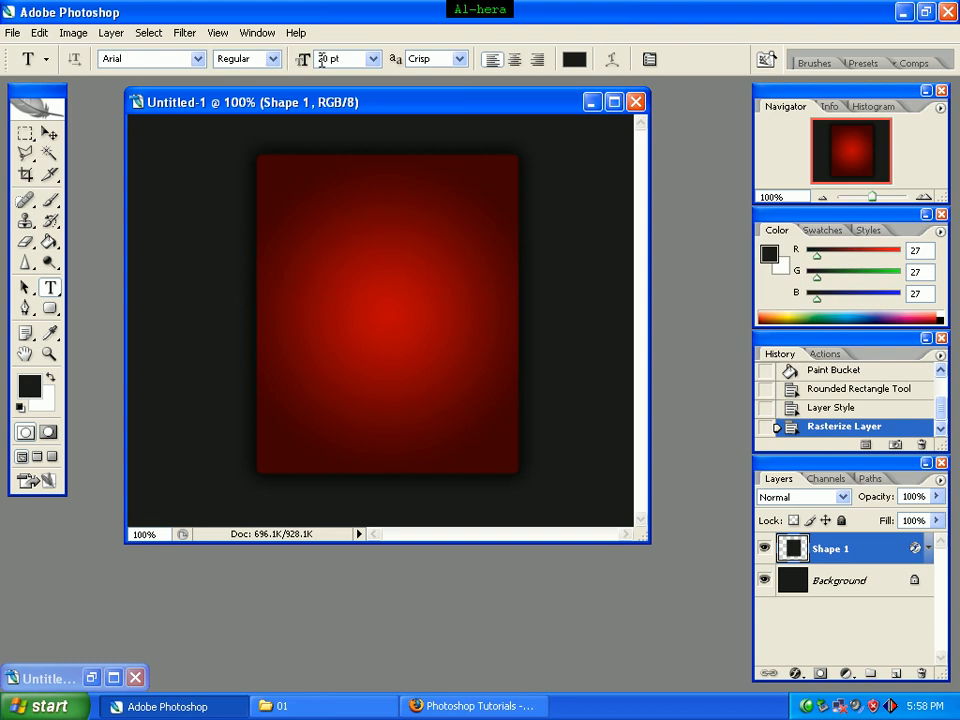
pyautogui.click(458, 60)
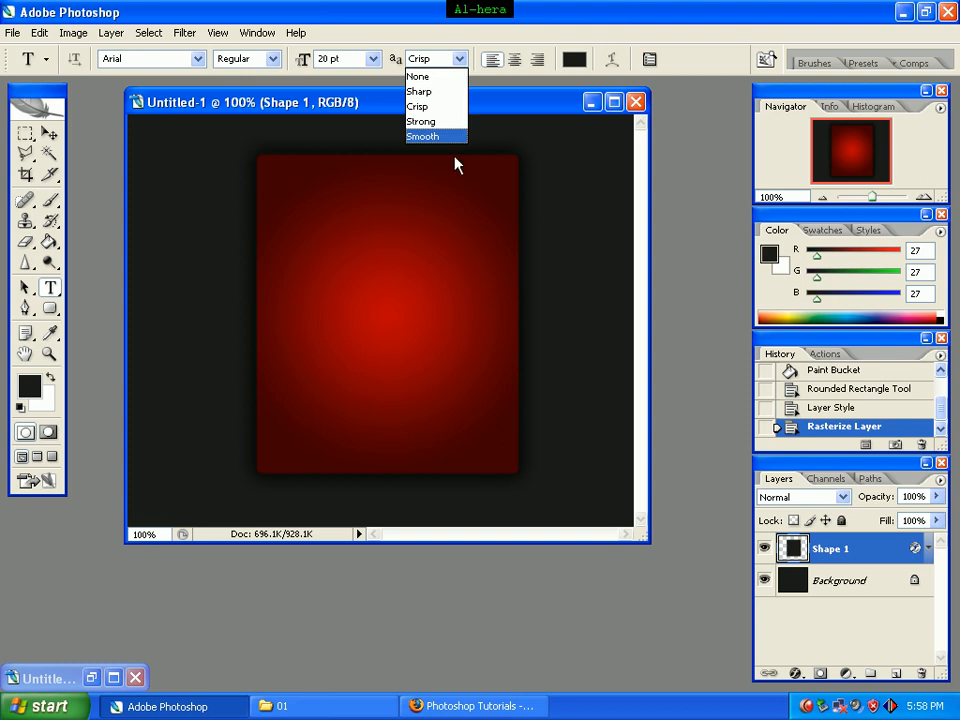
pyautogui.click(452, 140)
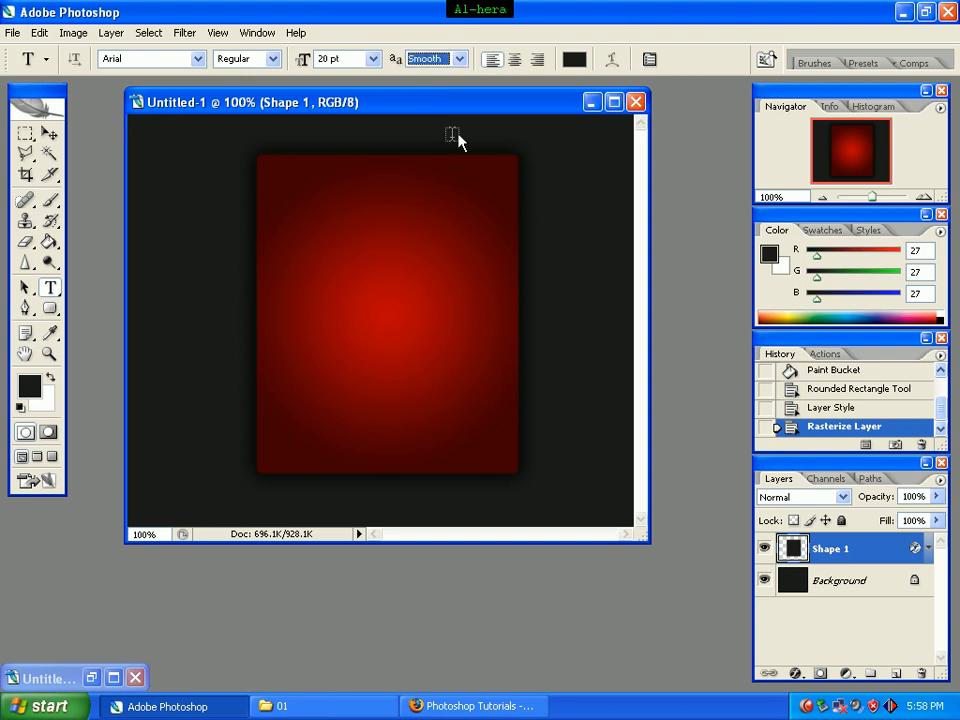
pyautogui.click(576, 62)
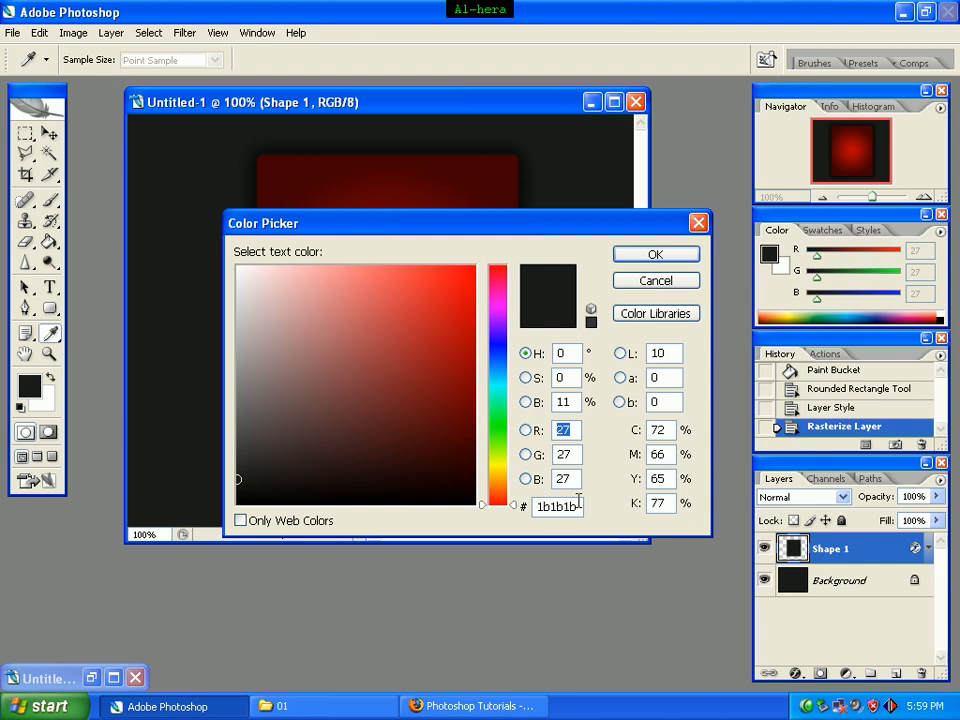
pyautogui.doubleClick(581, 507)
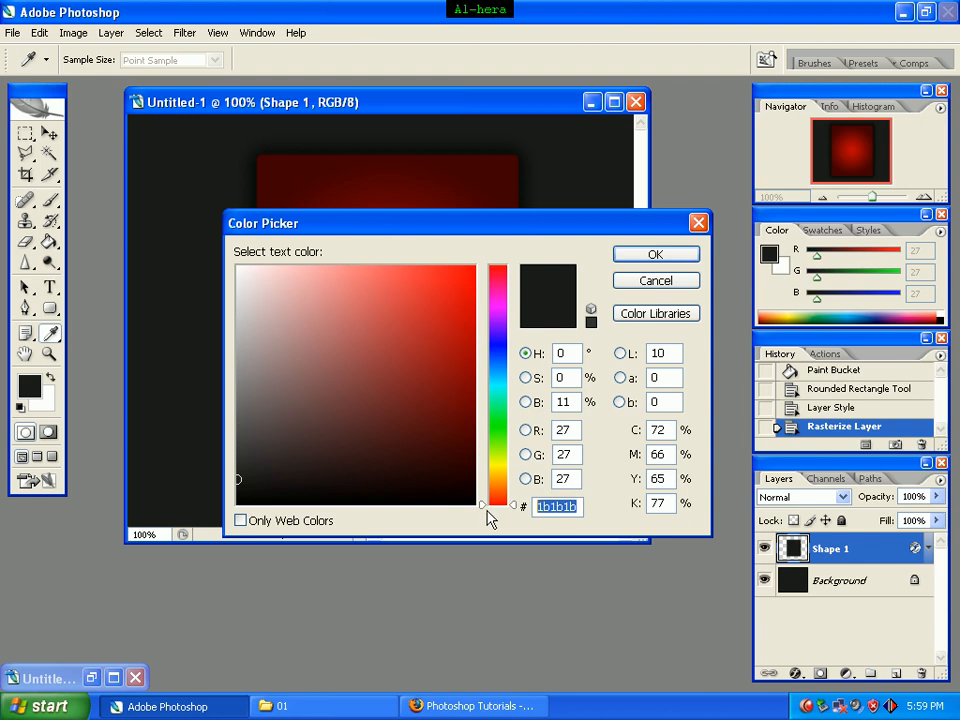
pyautogui.write('ffffff')
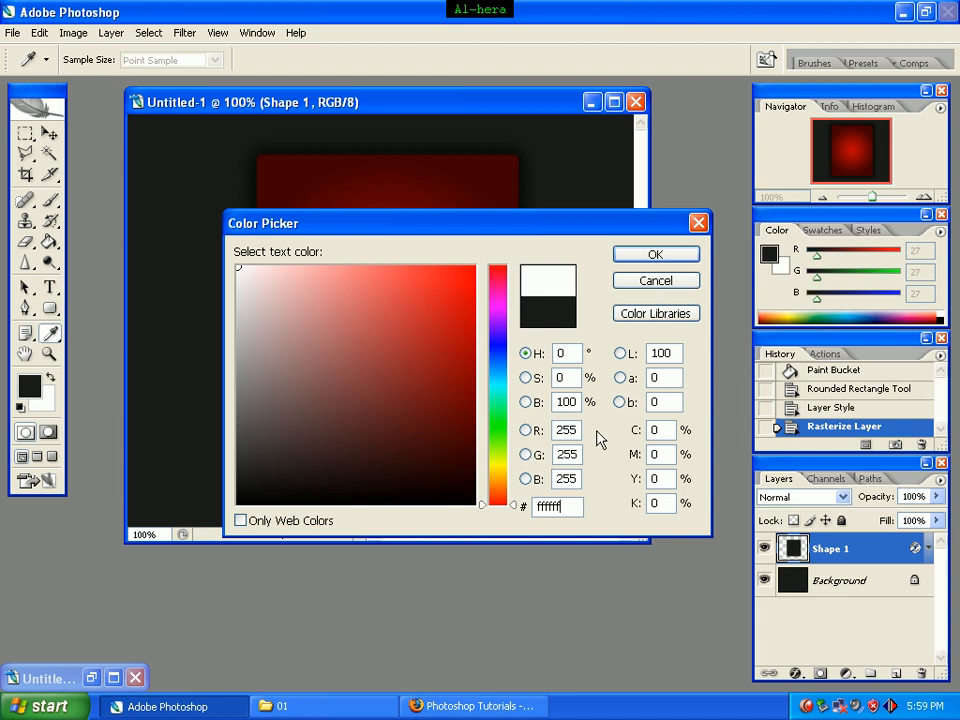
pyautogui.click(657, 264)
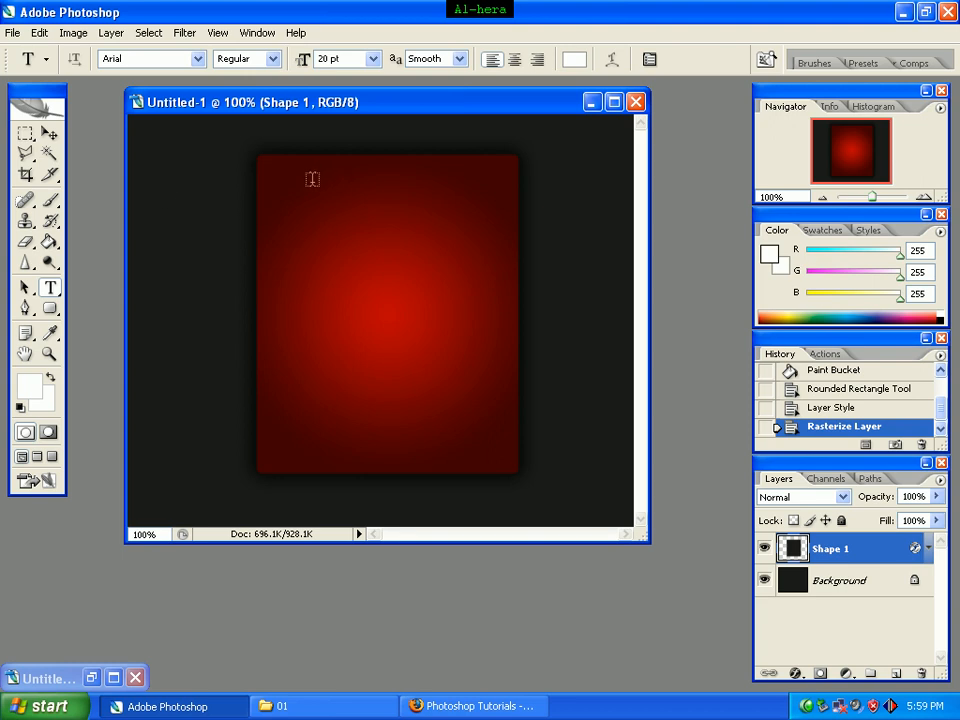
# Step: Add the text "Navigation" near the upper edge of the red panel
pyautogui.click(311, 180)
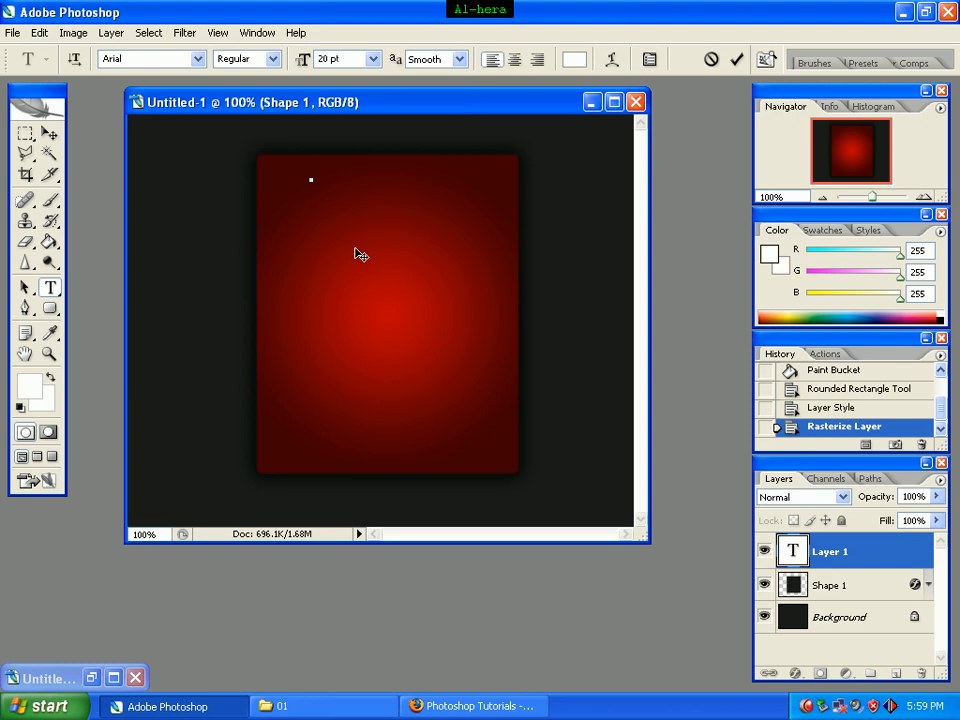
pyautogui.write('Navigation')
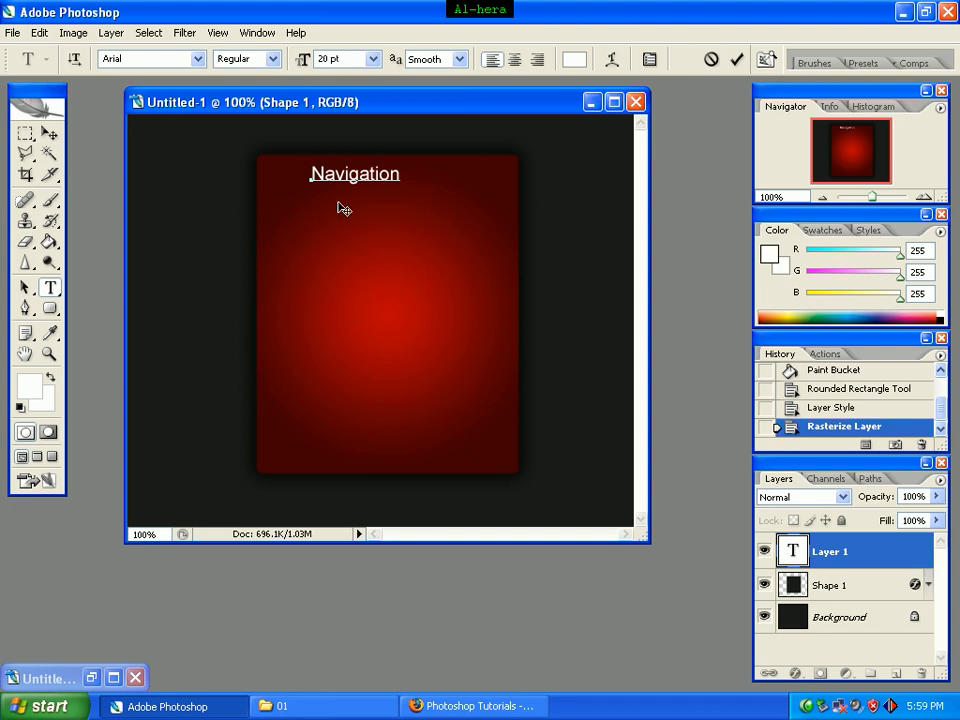
# Step: Commit the "Navigation" title and move it to the horizontal center of the panel's upper area
pyautogui.click(46, 136)
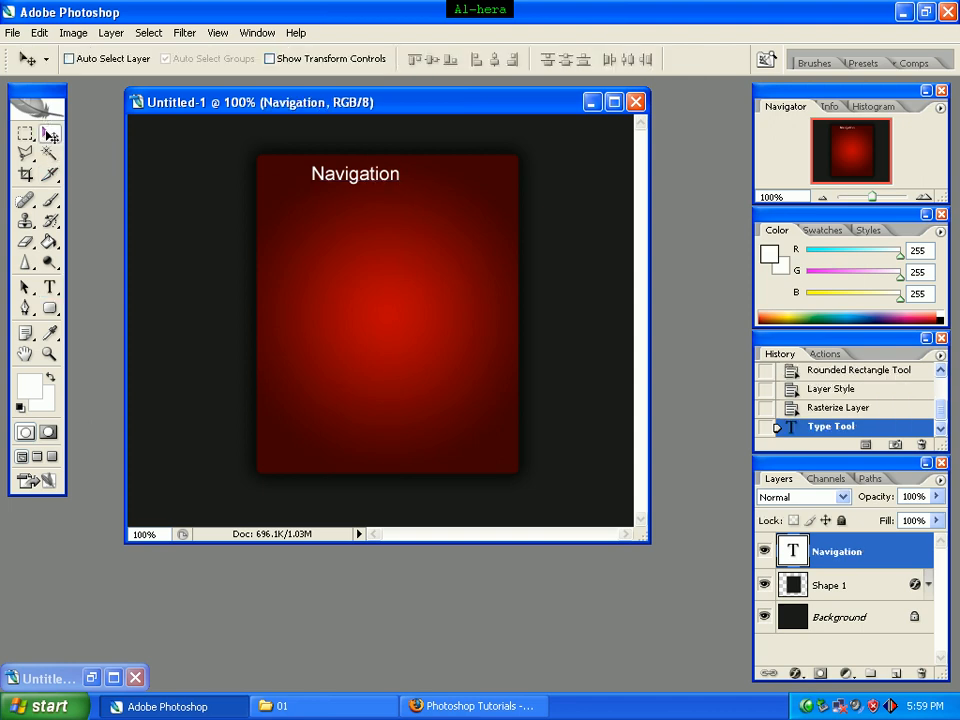
pyautogui.moveTo(343, 181); pyautogui.dragTo(366, 183)
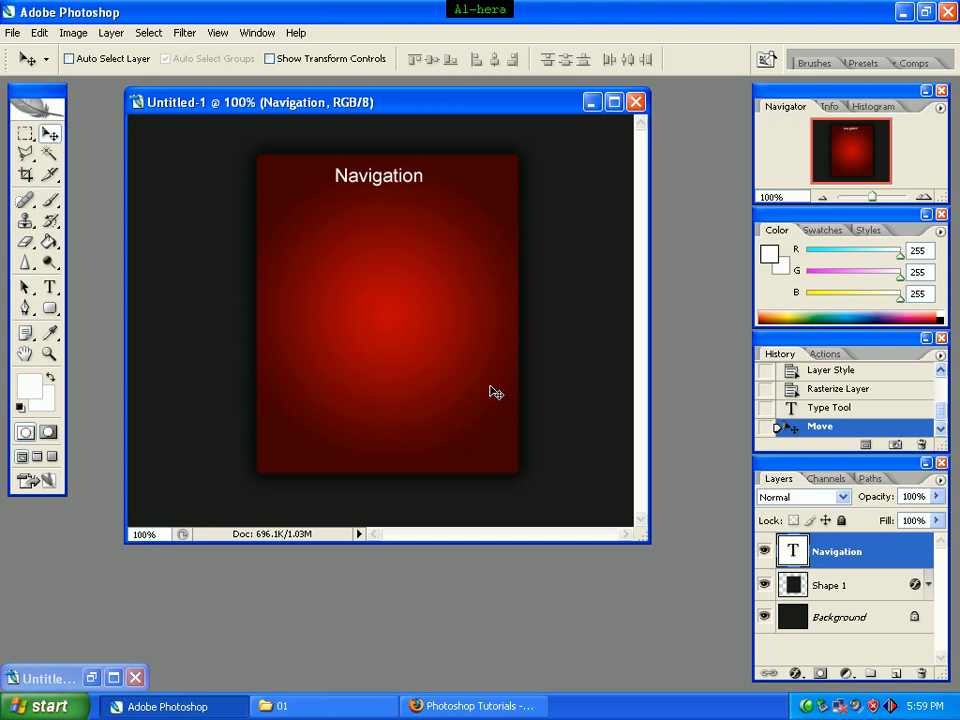
pyautogui.press('Right')
pyautogui.press('Right')
pyautogui.press('Right')
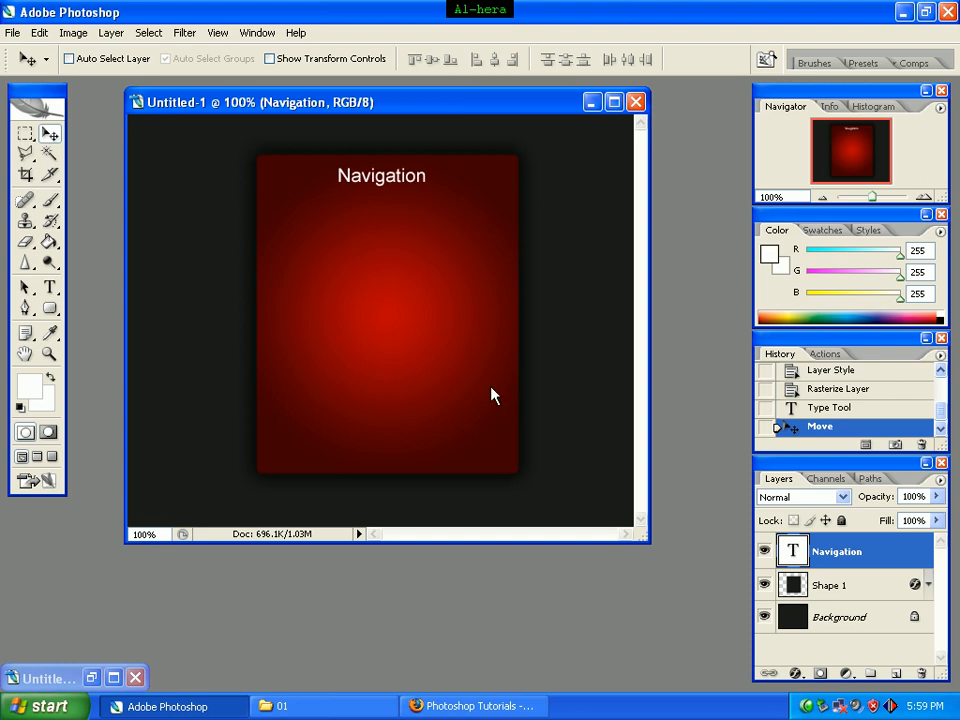
pyautogui.press('Up')
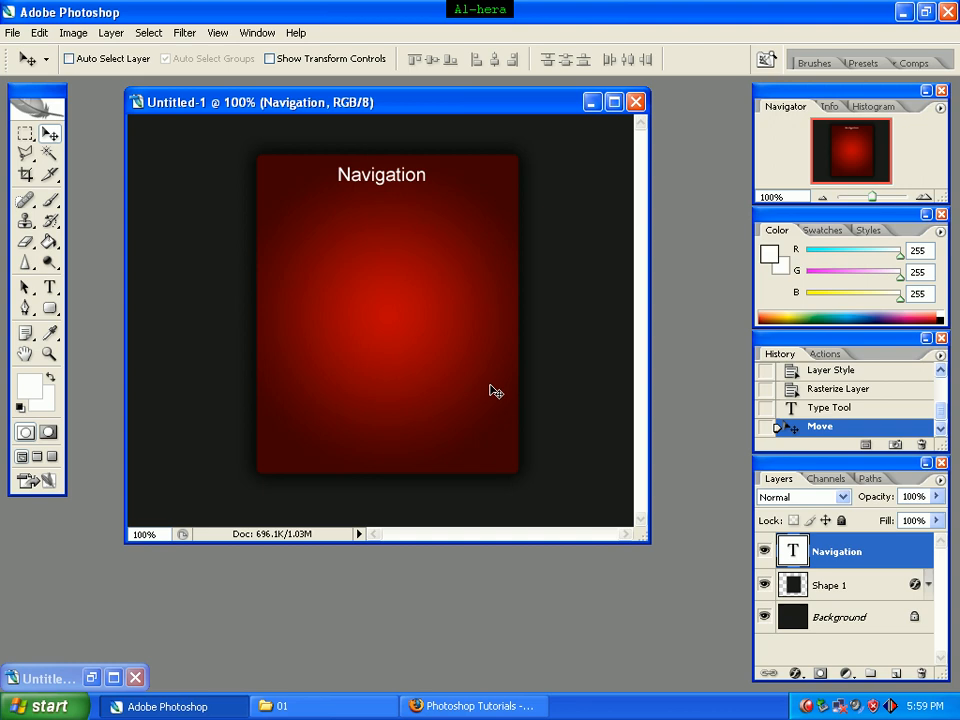
# Step: Draw a rounded rectangle with a 5 px corner radius inside the red panel, below the "Navigation" title
pyautogui.click(52, 316)
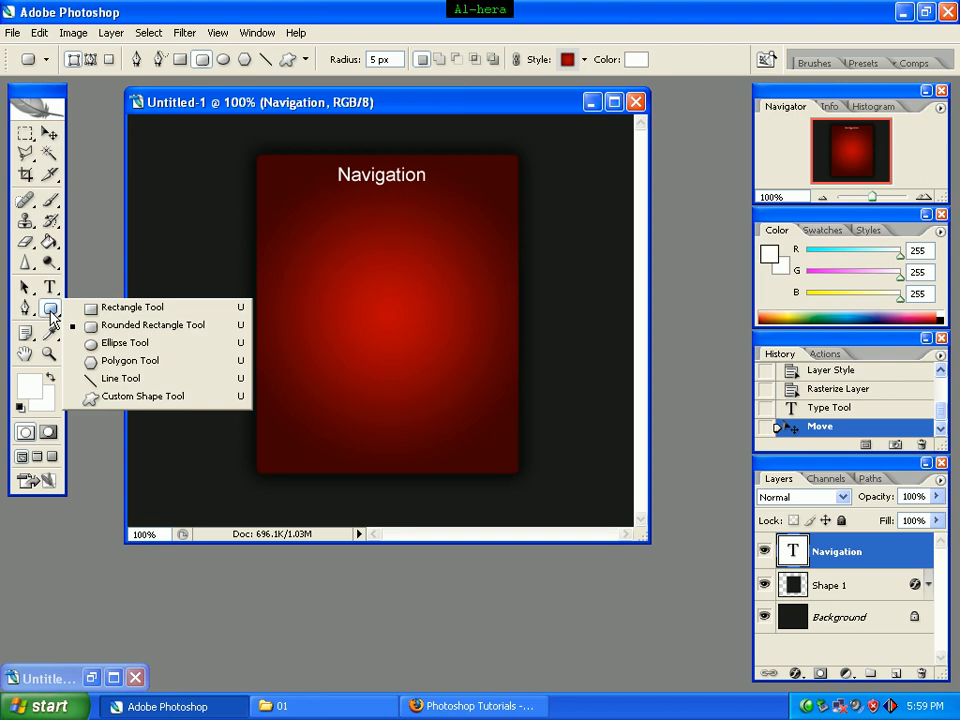
pyautogui.click(138, 329)
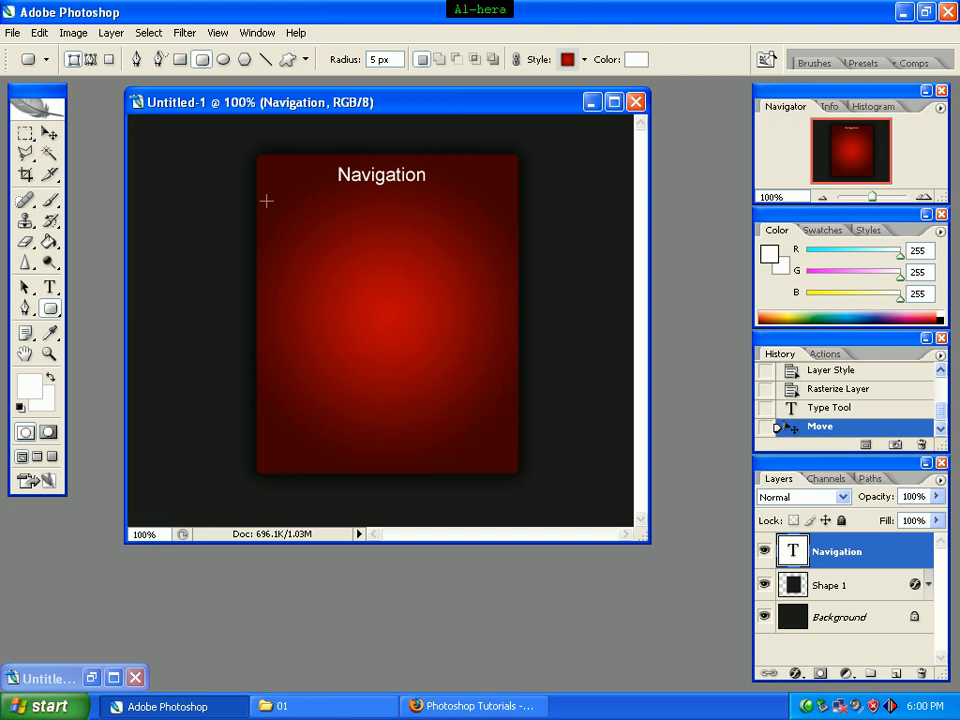
pyautogui.moveTo(265, 204); pyautogui.dragTo(508, 459)
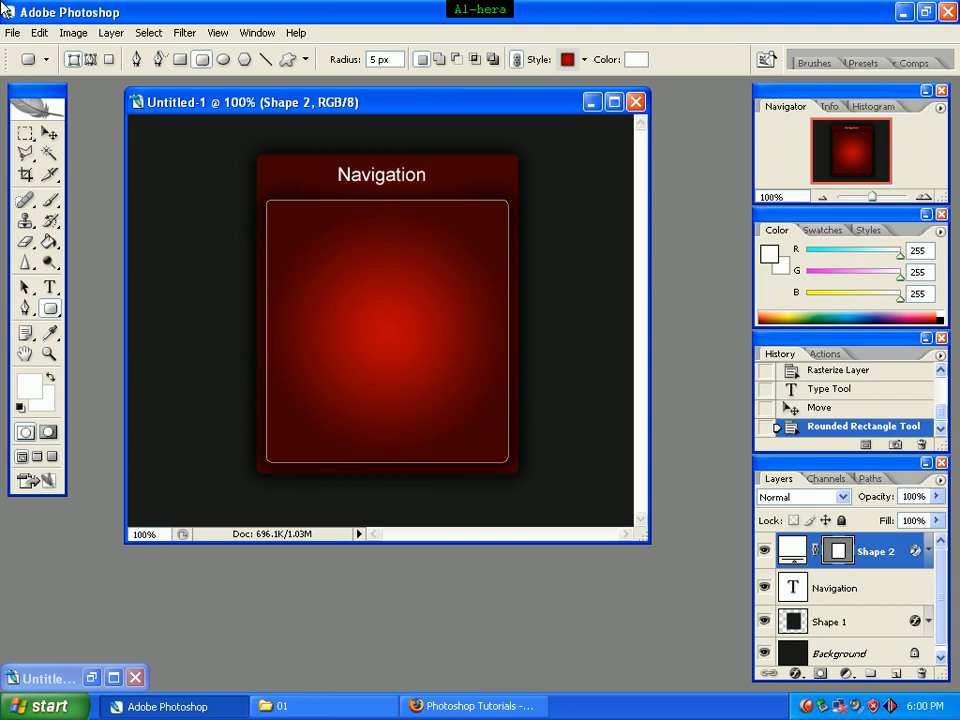
# Step: Turn off the Outer Glow and Gradient Overlay effects in the Shape 2 layer's style
pyautogui.rightClick(902, 558)
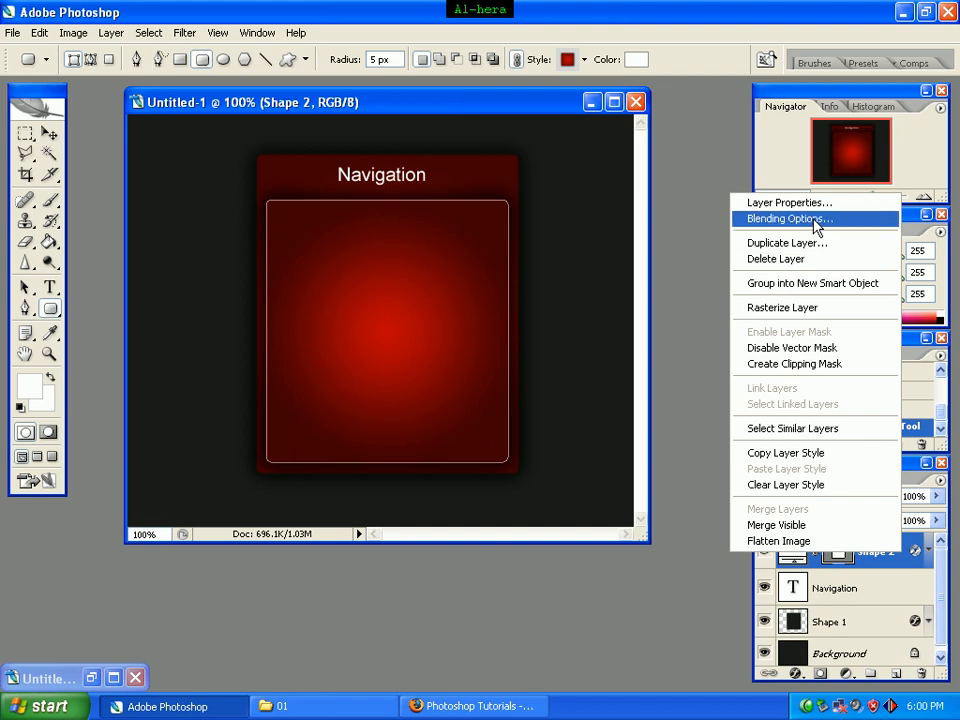
pyautogui.click(756, 219)
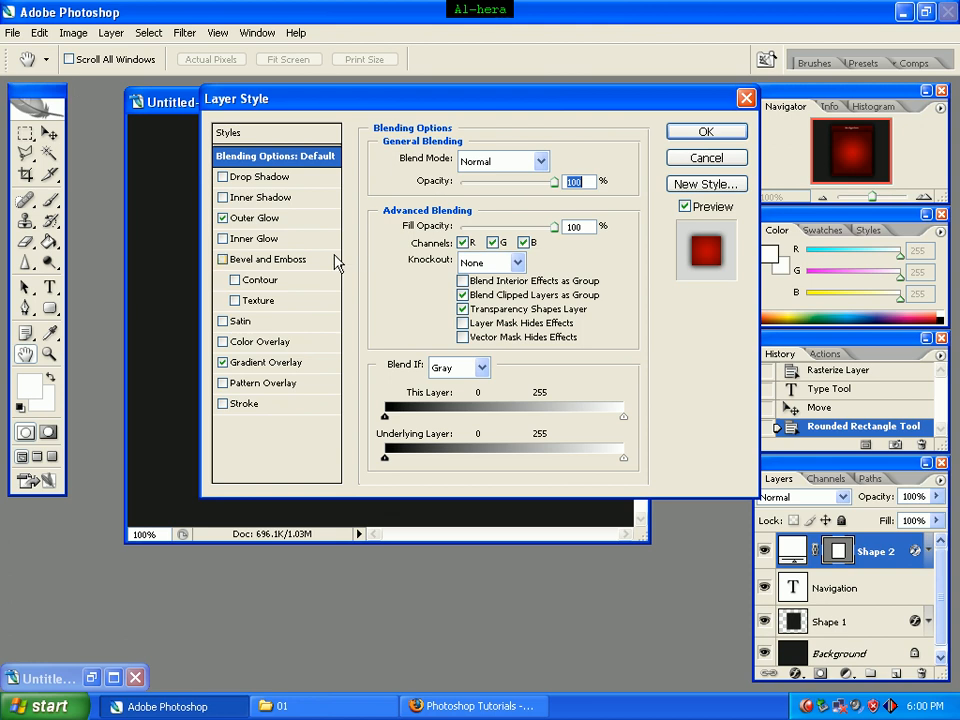
pyautogui.click(223, 219)
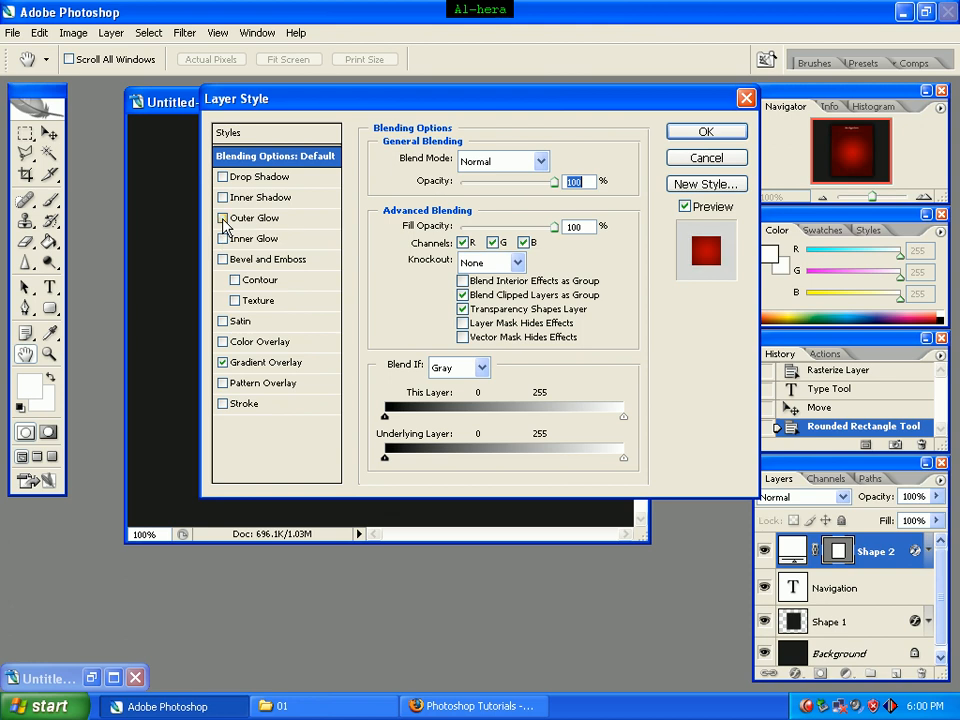
pyautogui.click(223, 363)
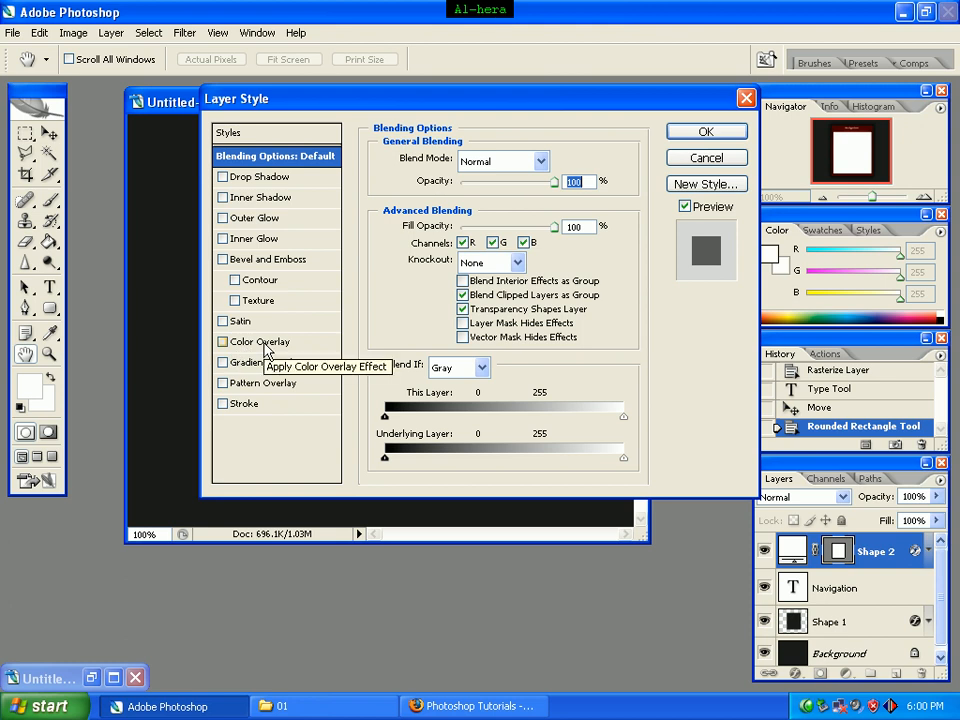
# Step: Apply a Color Overlay in #111111 to the Shape 2 layer
pyautogui.click(265, 346)
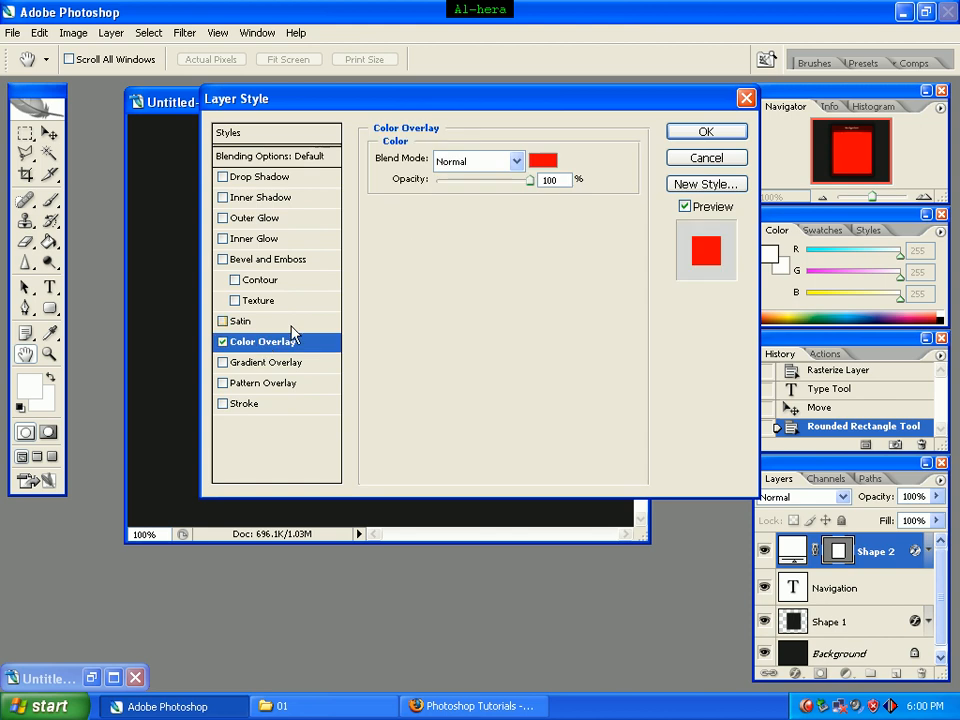
pyautogui.click(543, 163)
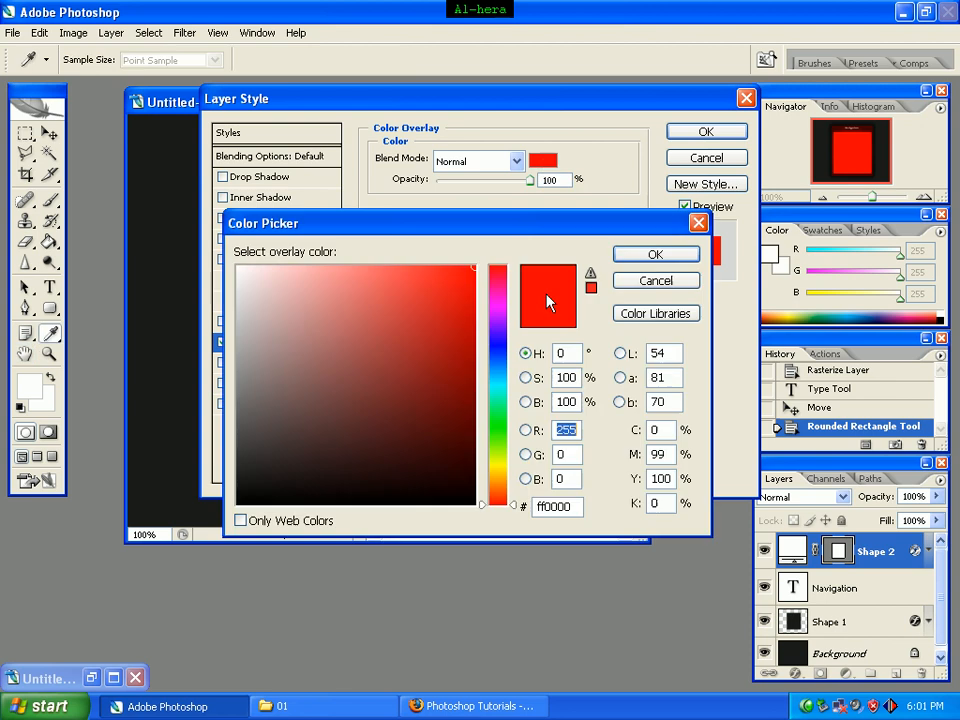
pyautogui.click(577, 508)
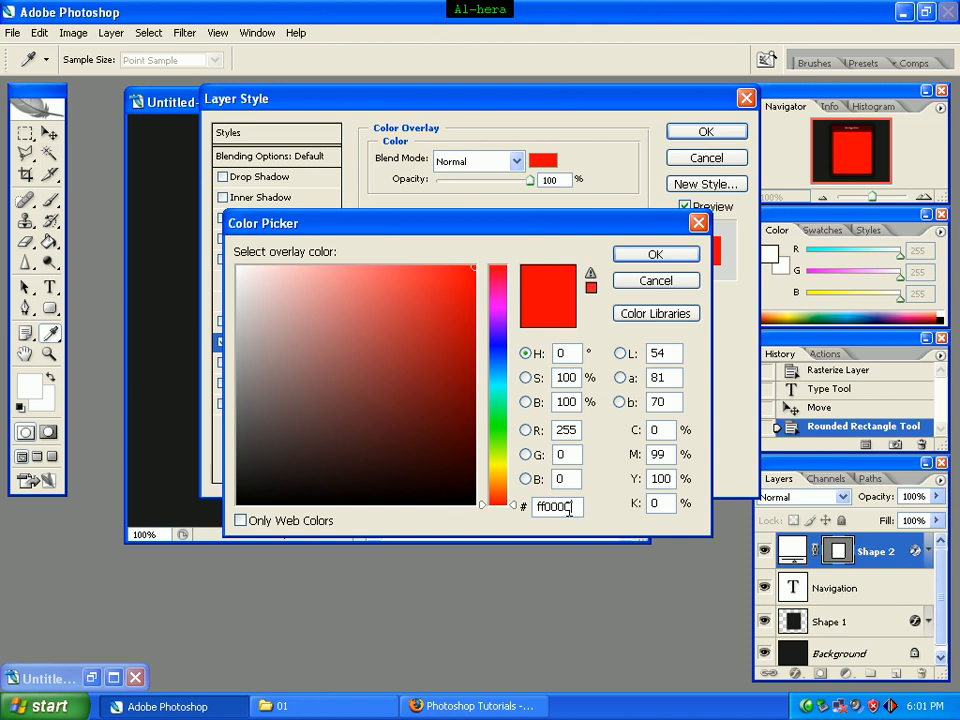
pyautogui.moveTo(577, 508); pyautogui.dragTo(535, 511)
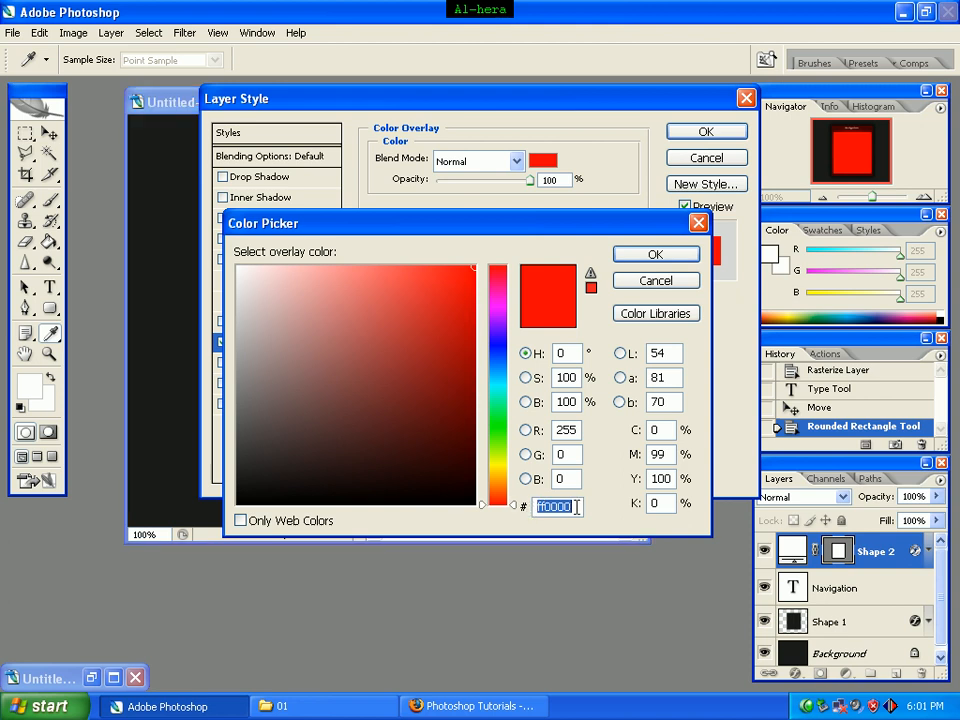
pyautogui.write('11')
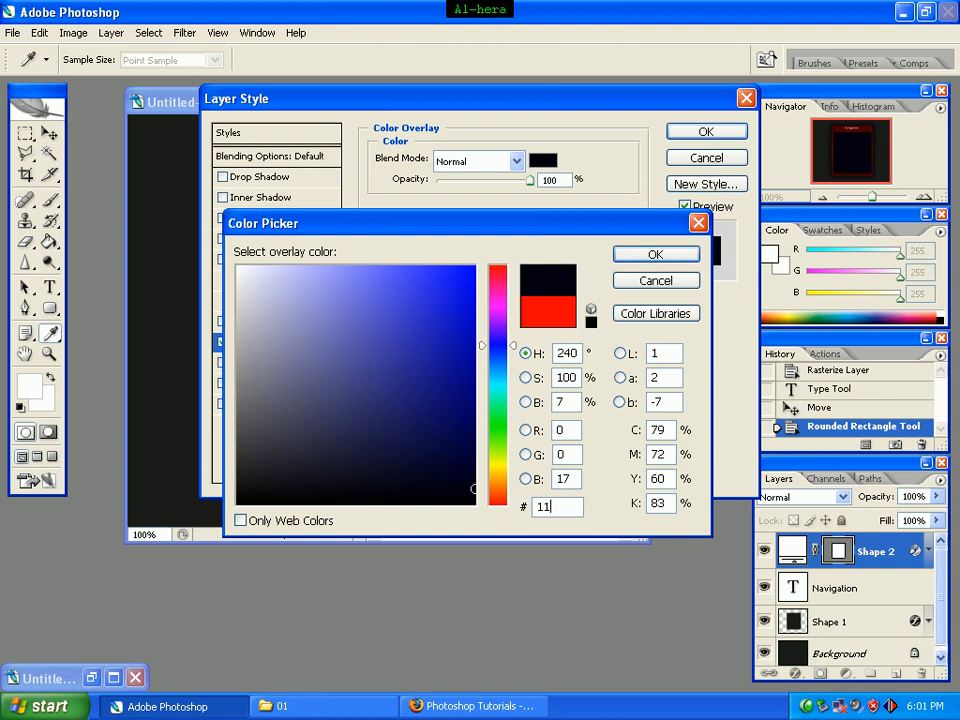
pyautogui.write('1111')
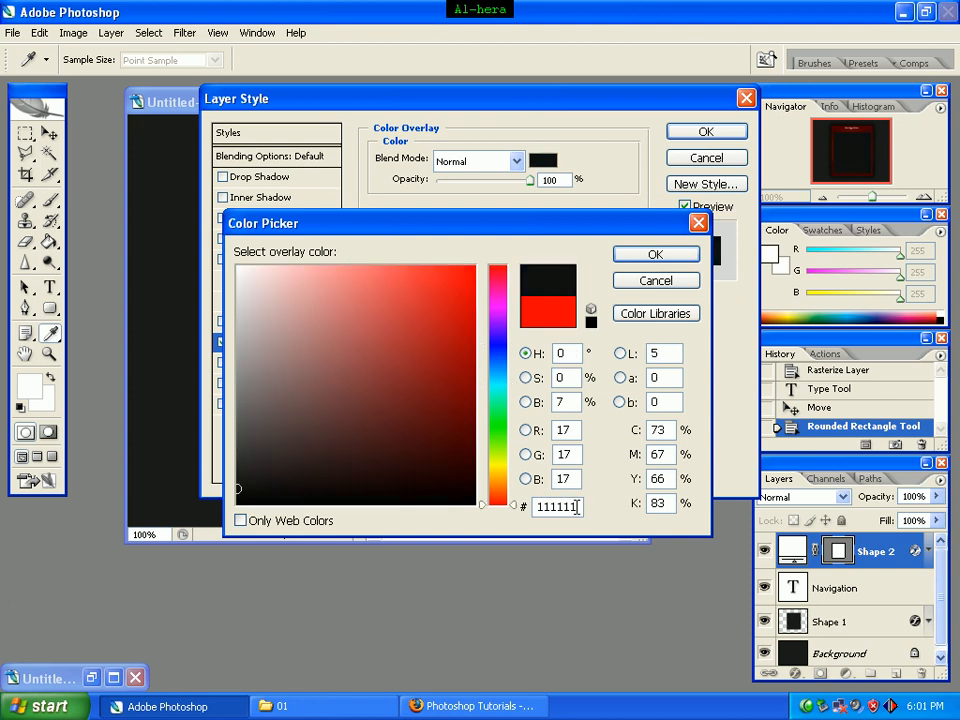
pyautogui.click(655, 255)
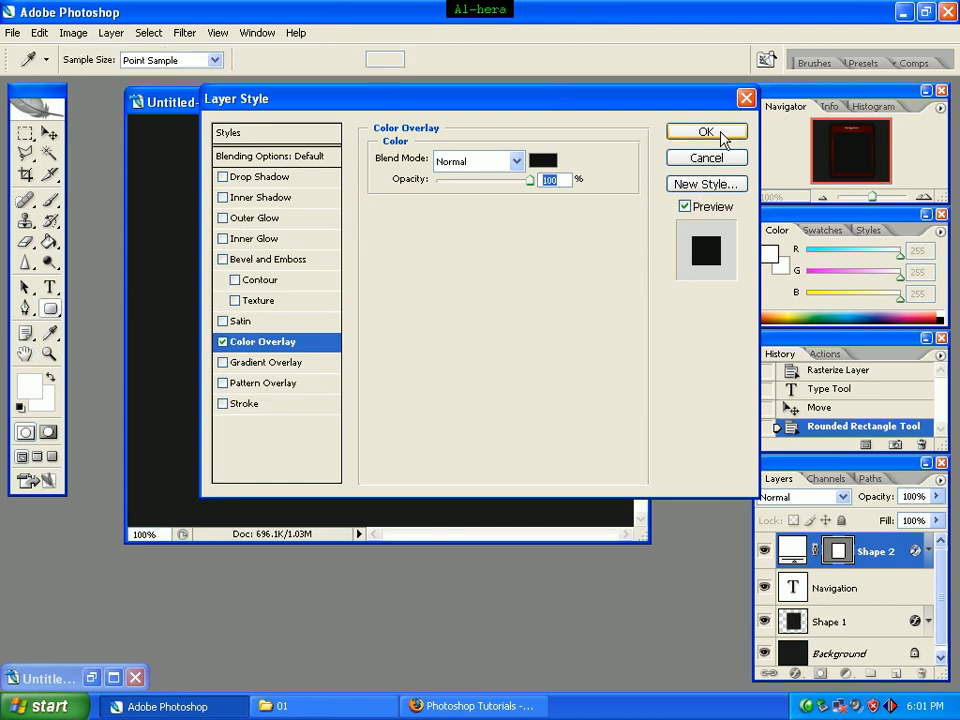
pyautogui.click(720, 134)
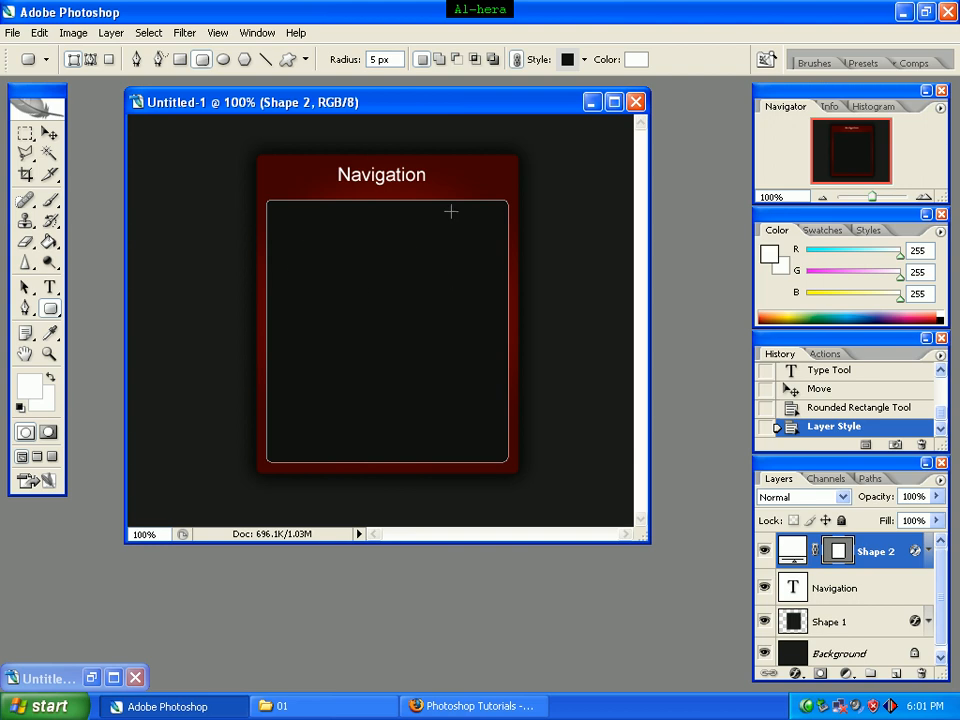
# Step: Rasterize the Shape 2 layer and load its transparency as a new selection
pyautogui.rightClick(893, 555)
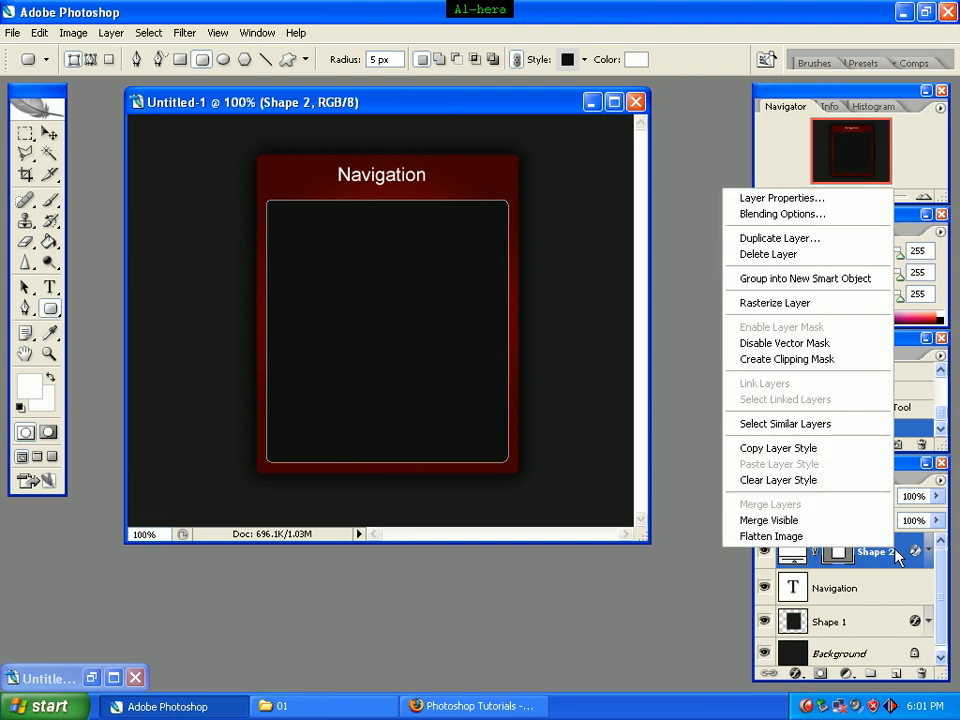
pyautogui.click(855, 303)
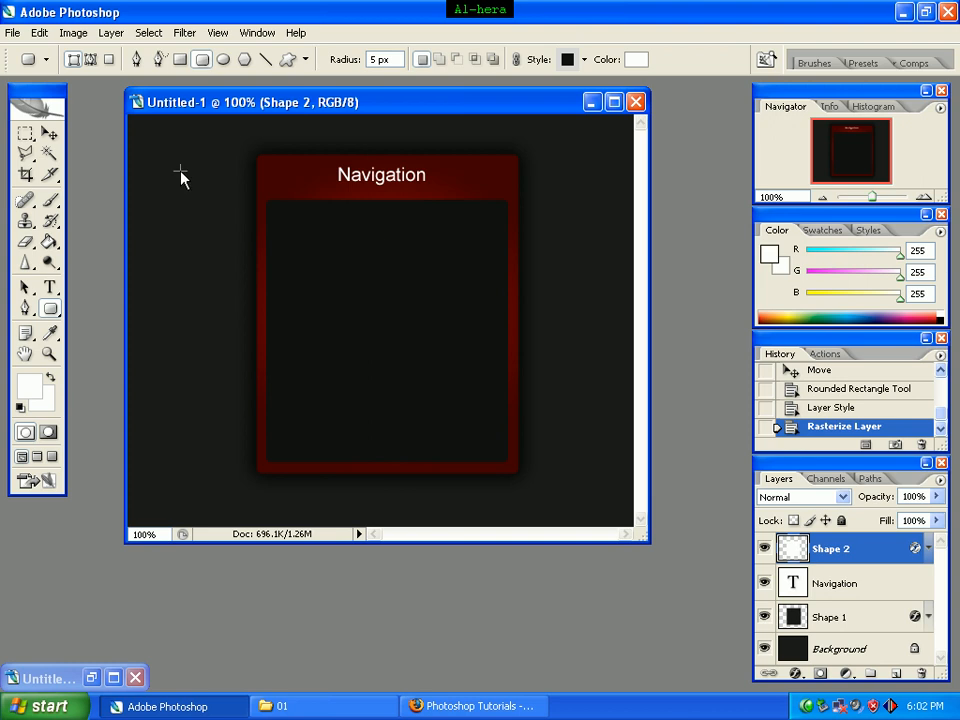
pyautogui.click(148, 33)
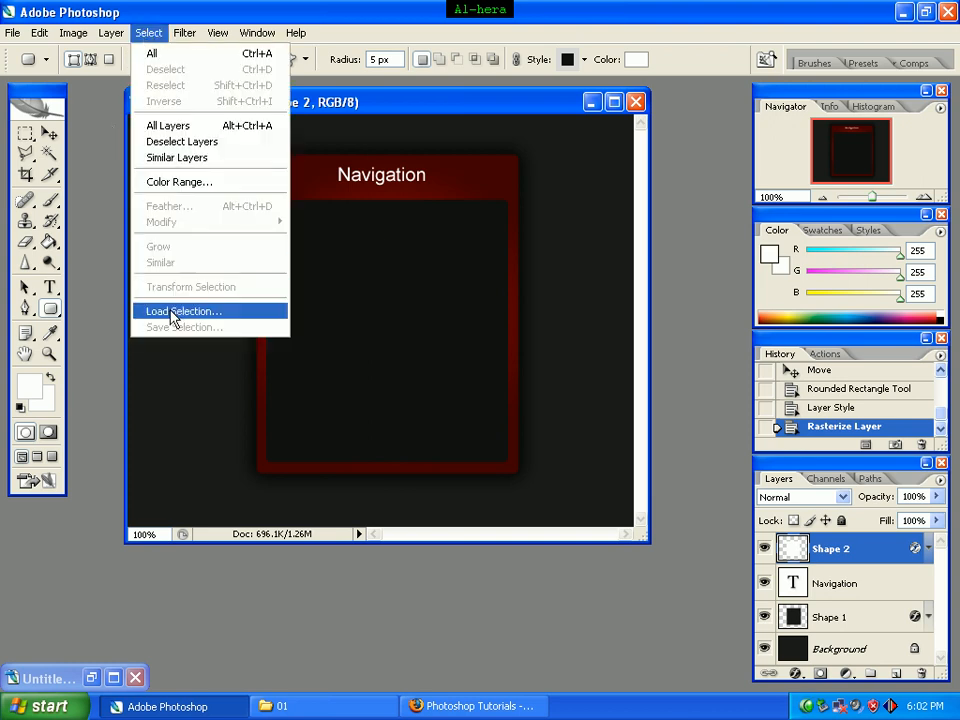
pyautogui.click(224, 318)
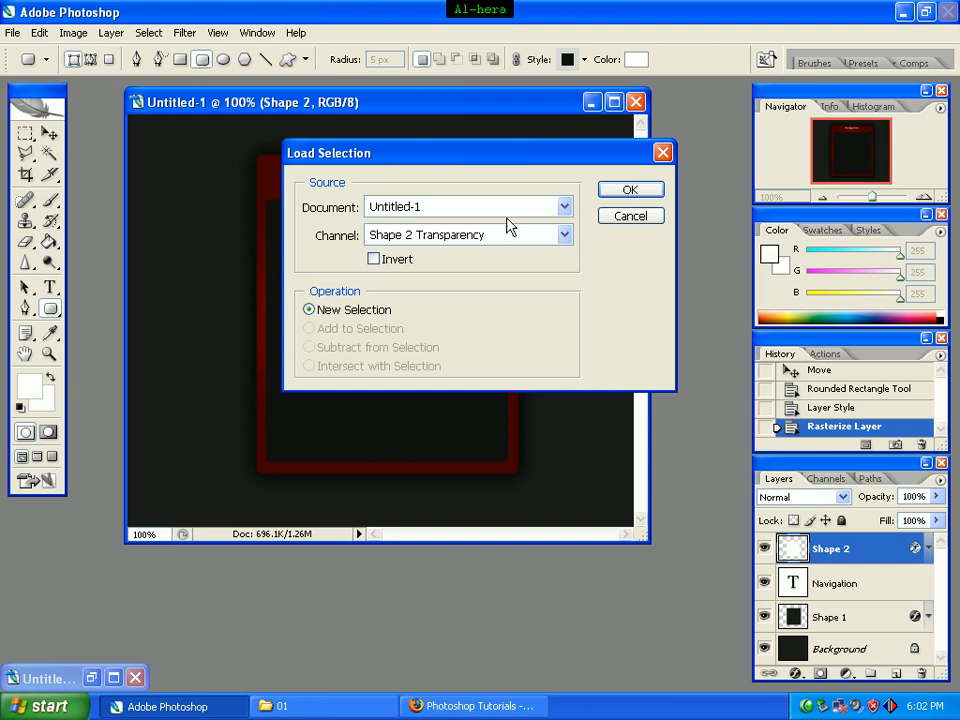
pyautogui.click(630, 190)
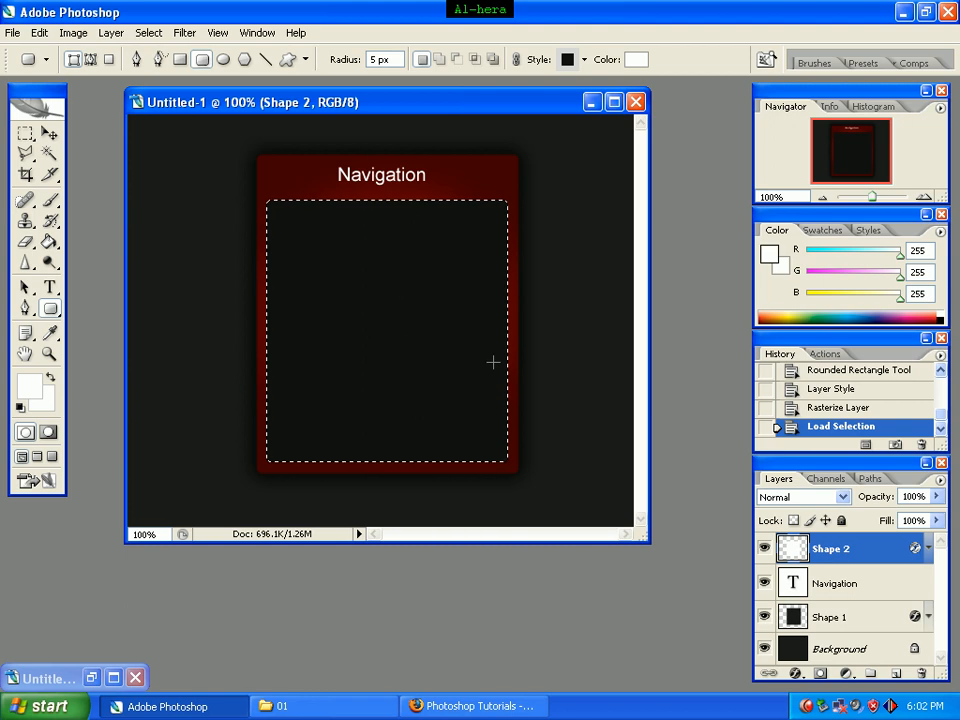
# Step: Contract the selection by 10 pixels and add a new layer above Shape 2
pyautogui.click(148, 33)
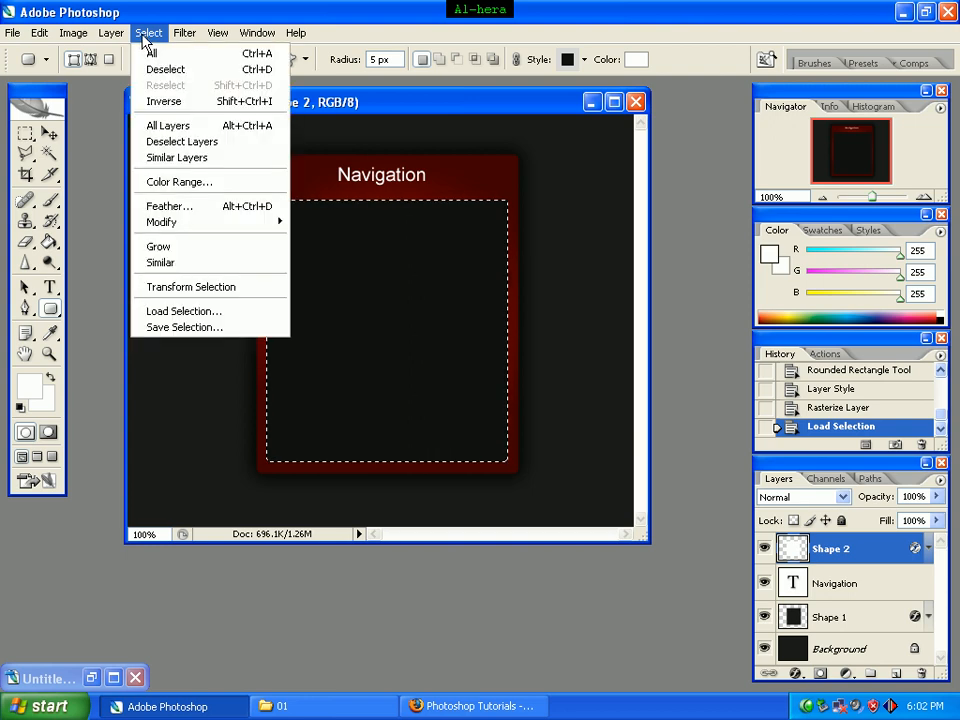
pyautogui.moveTo(176, 230)
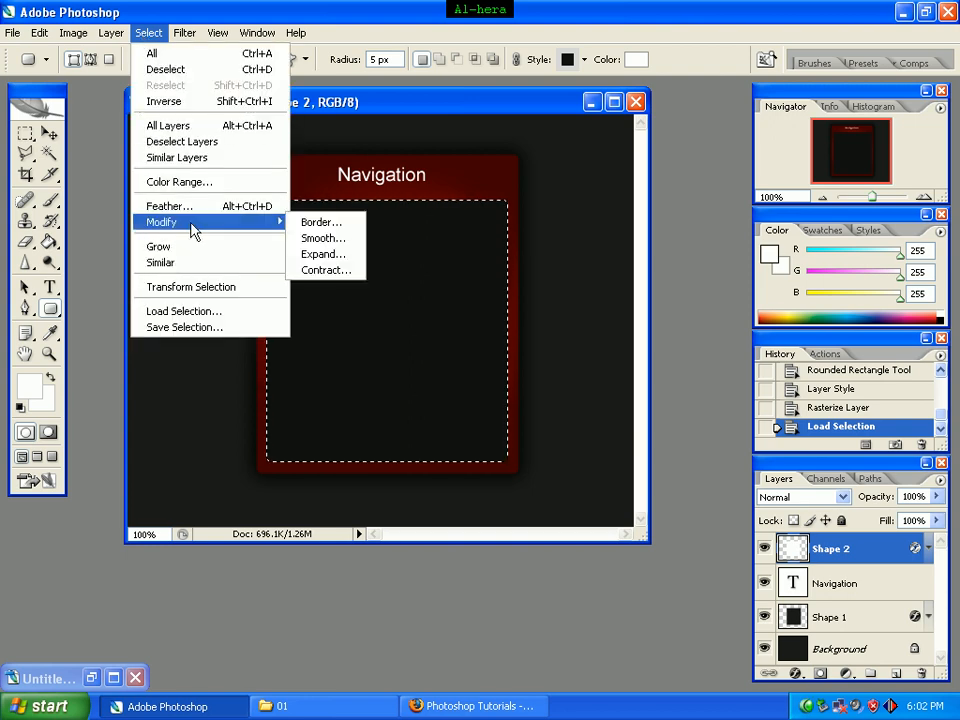
pyautogui.click(317, 271)
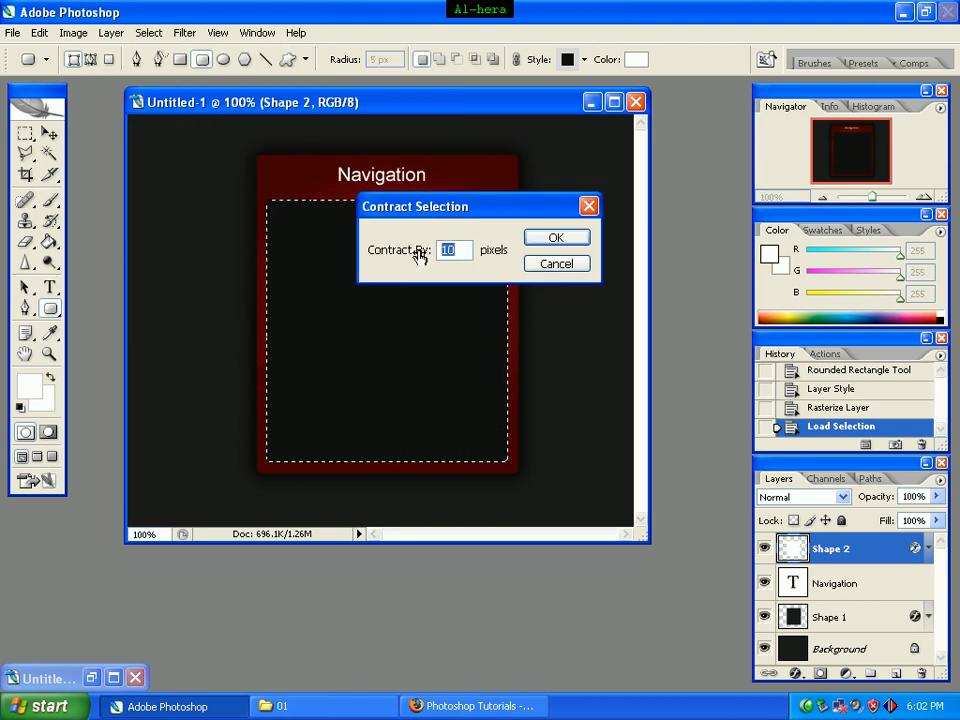
pyautogui.click(554, 240)
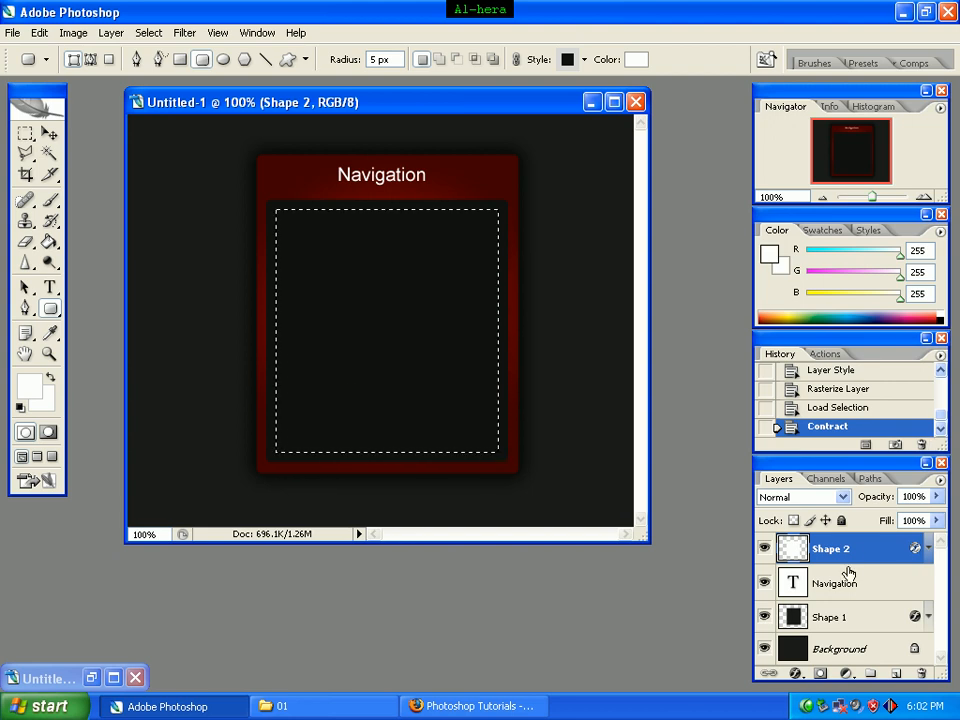
pyautogui.click(897, 676)
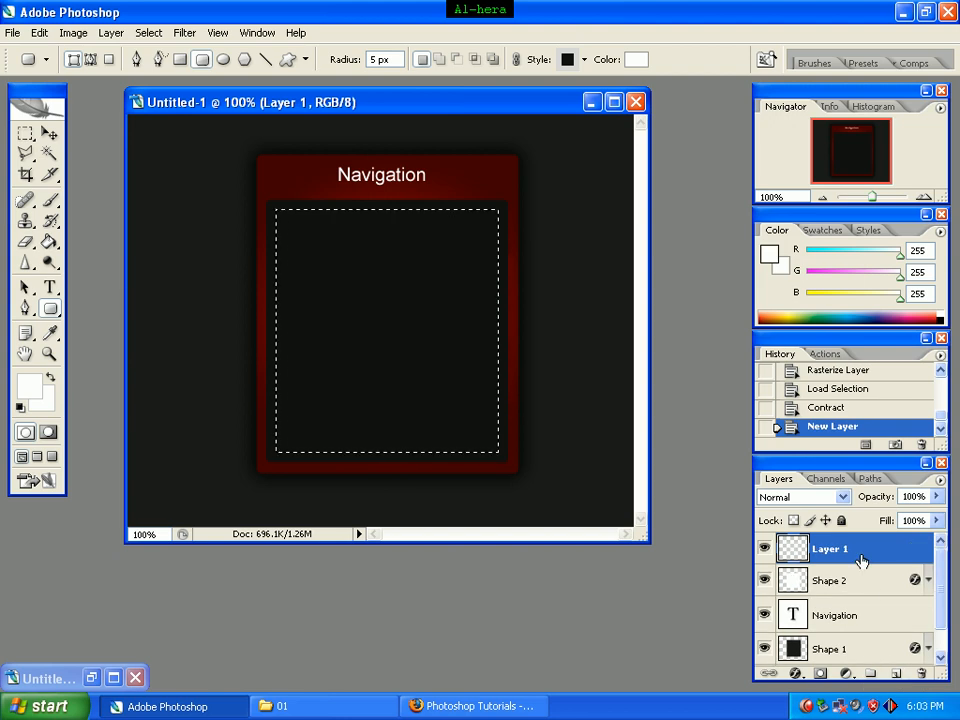
# Step: Switch to the Gradient tool and choose the Foreground to Transparent preset for editing
pyautogui.click(51, 245)
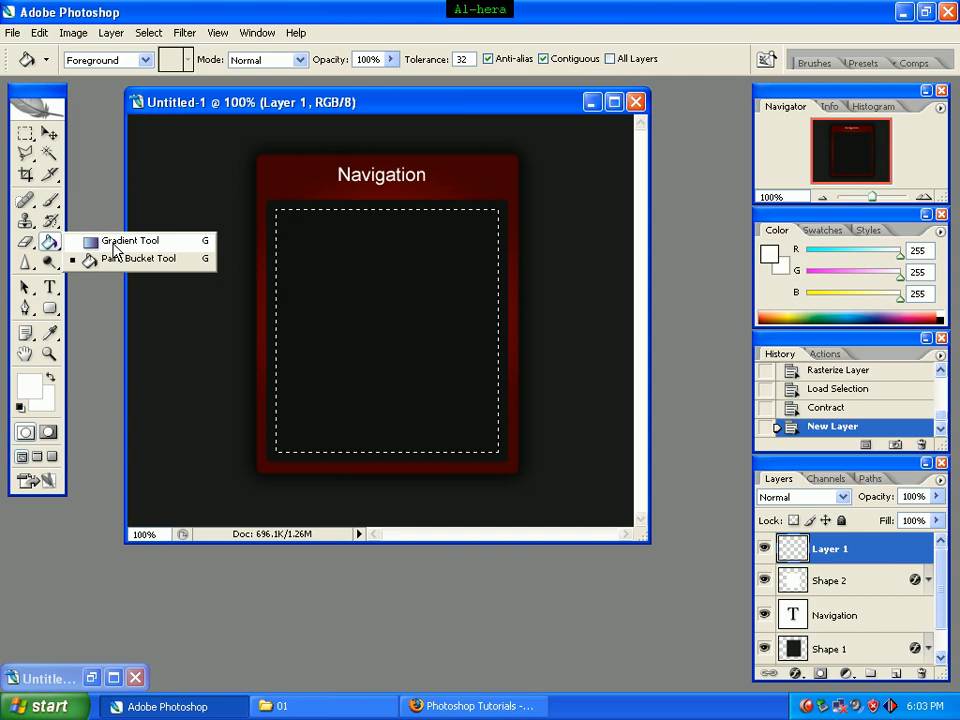
pyautogui.click(114, 246)
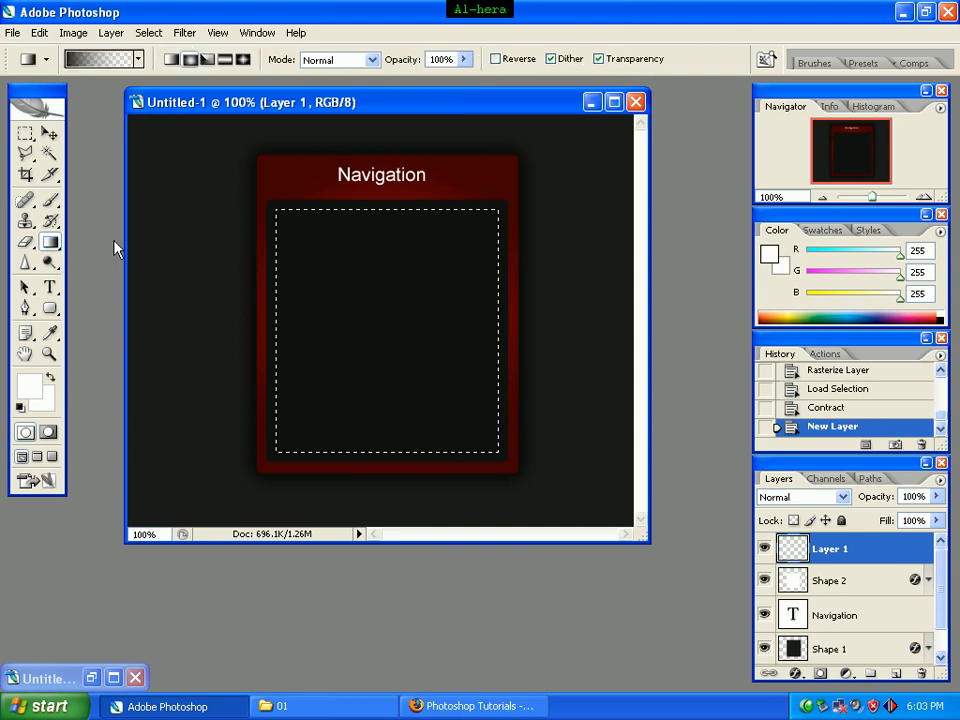
pyautogui.click(104, 62)
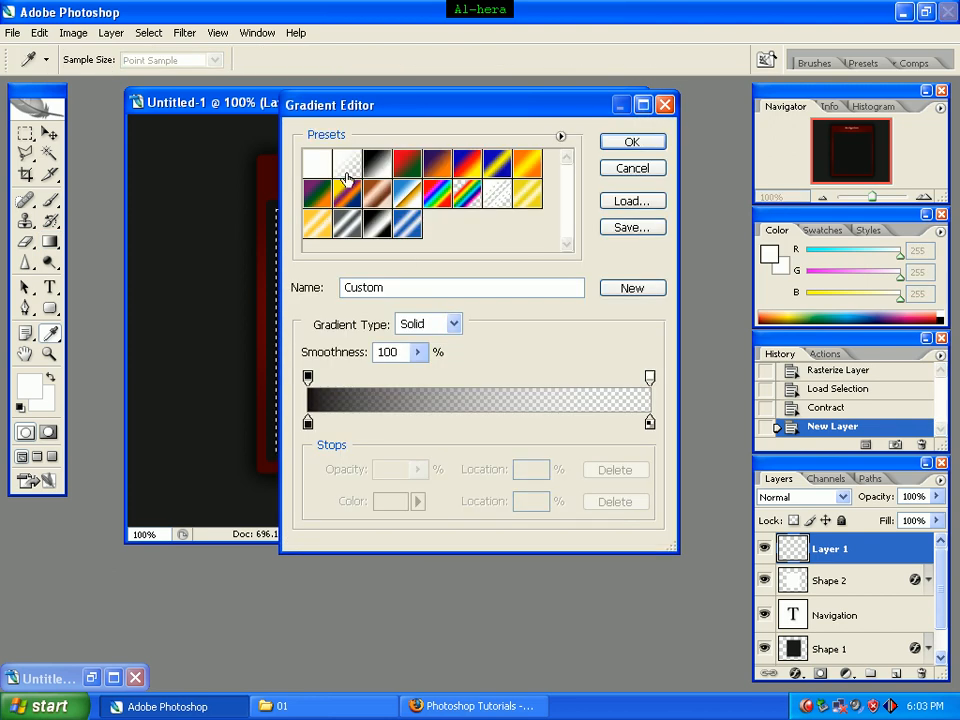
pyautogui.click(407, 167)
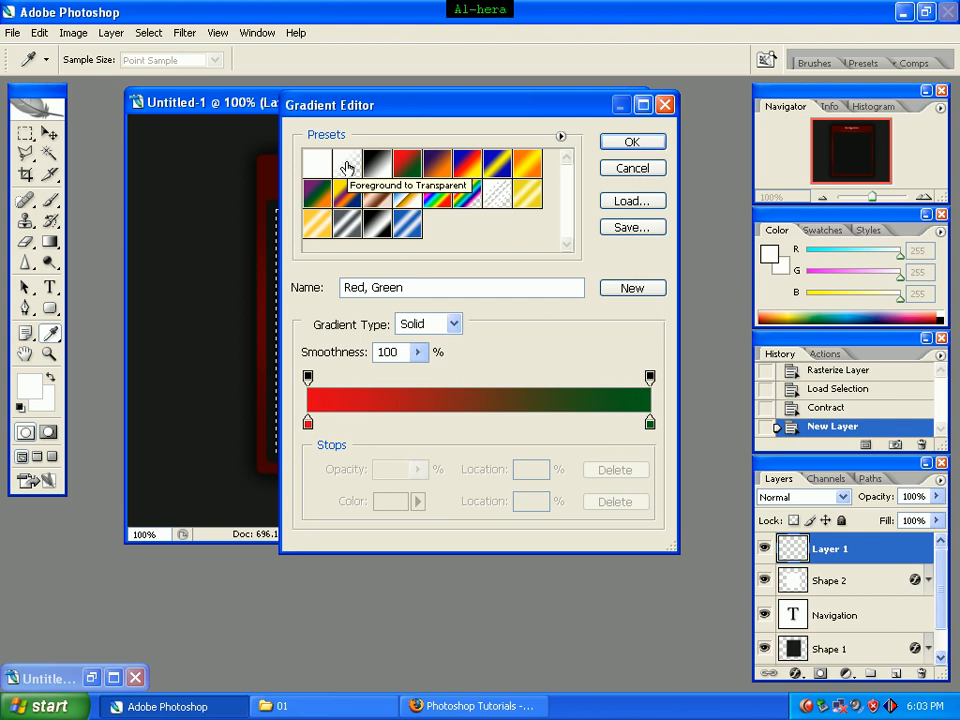
pyautogui.click(347, 167)
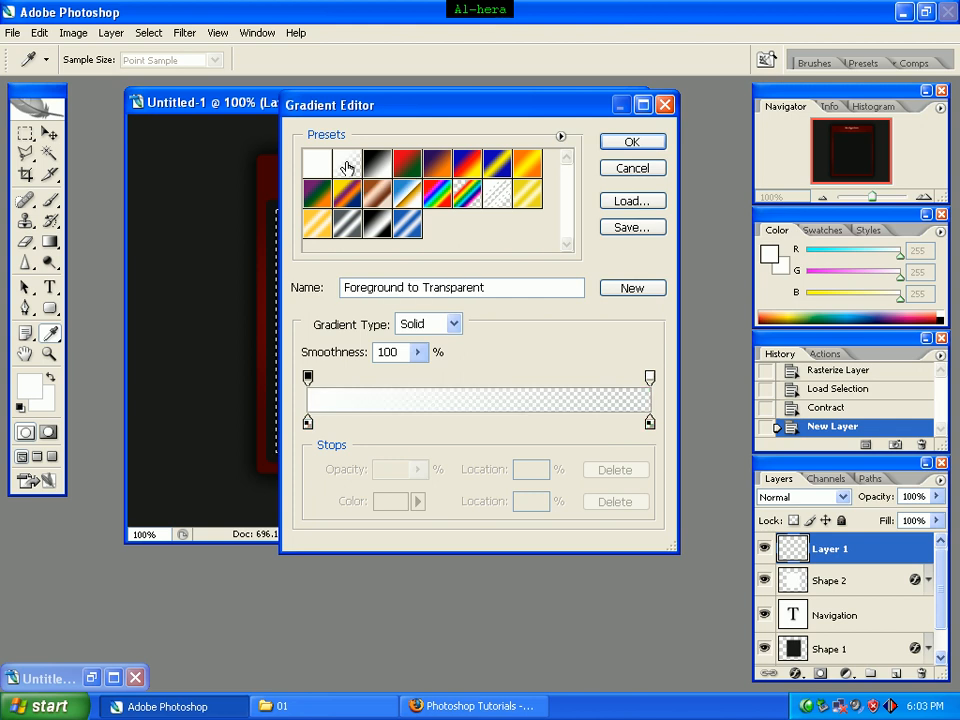
# Step: Set the gradient's starting color stop to black #000000
pyautogui.click(307, 423)
pyautogui.doubleClick(307, 423)
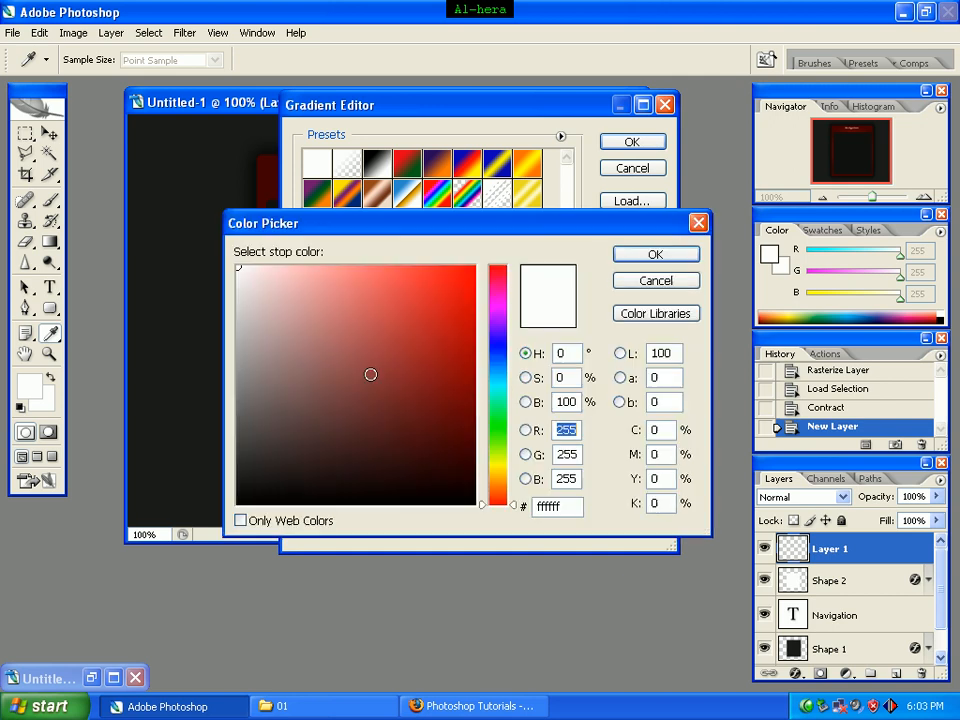
pyautogui.click(377, 505)
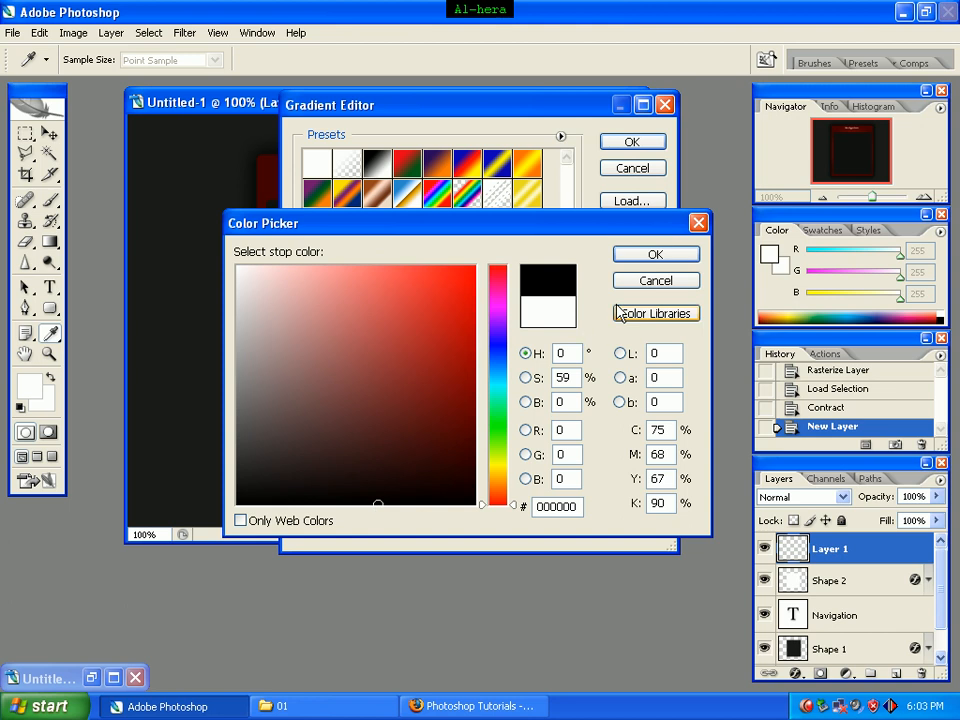
pyautogui.click(654, 254)
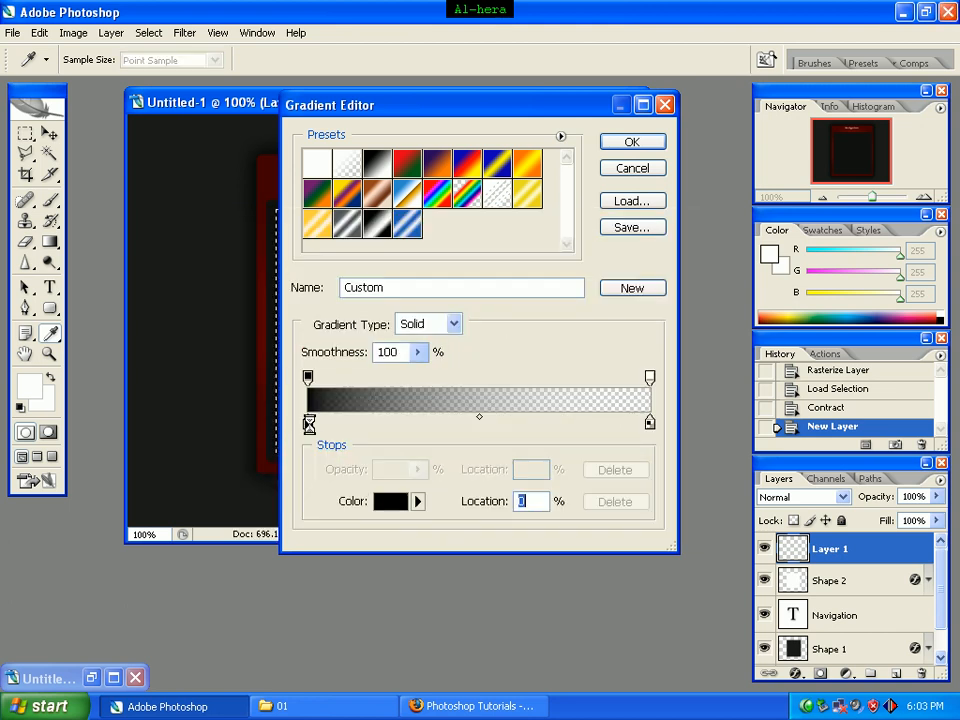
# Step: Set the gradient's starting color stop to white #ffffff
pyautogui.doubleClick(308, 424)
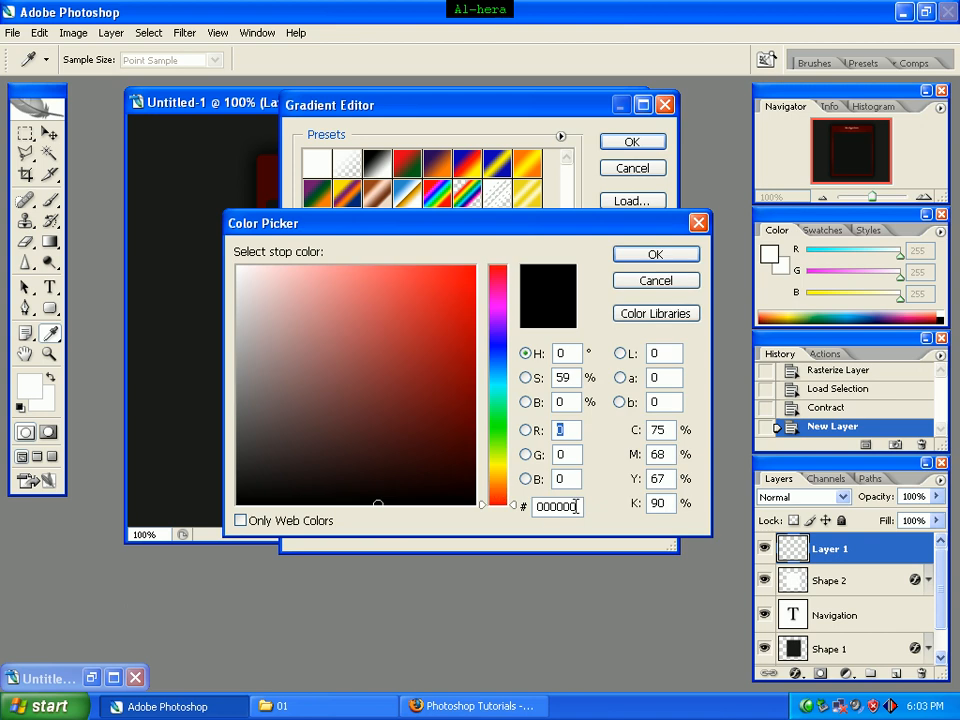
pyautogui.moveTo(576, 510); pyautogui.dragTo(473, 515)
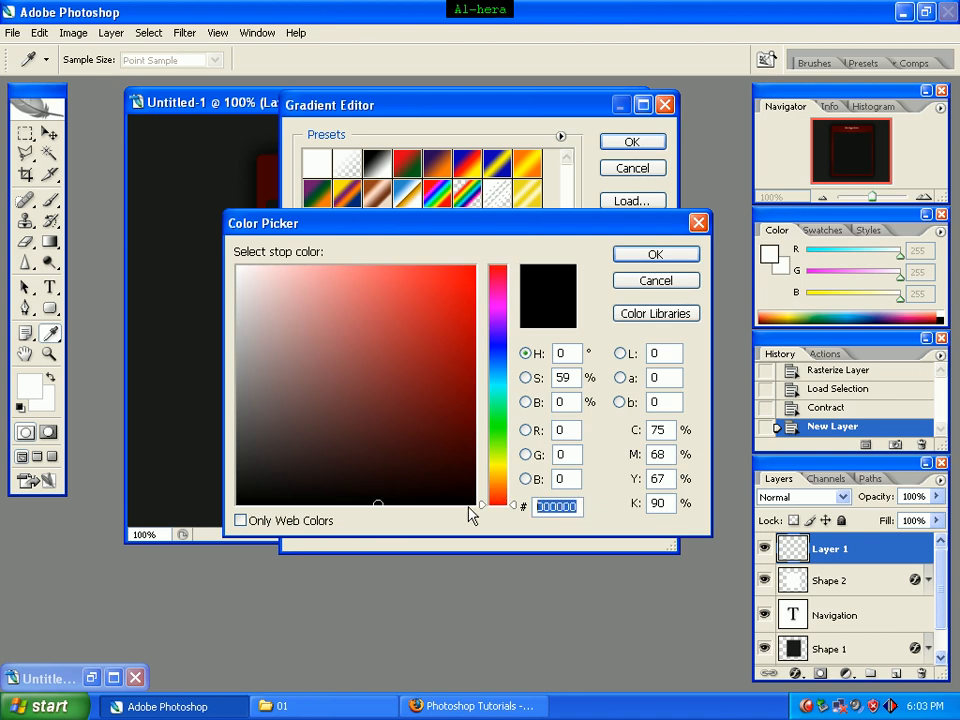
pyautogui.write('fffff')
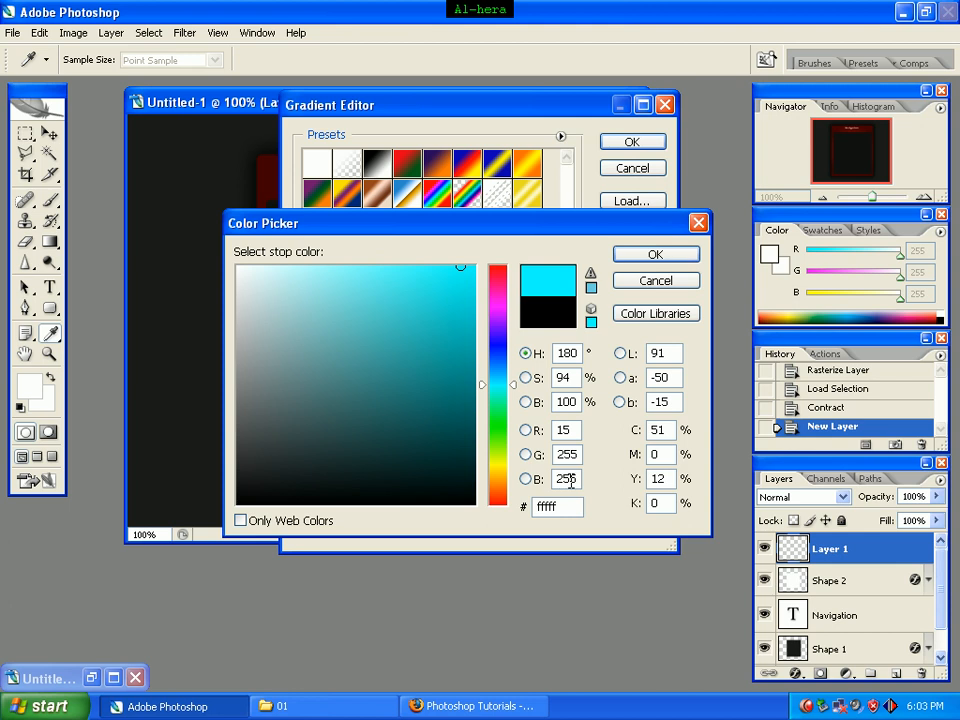
pyautogui.write('f')
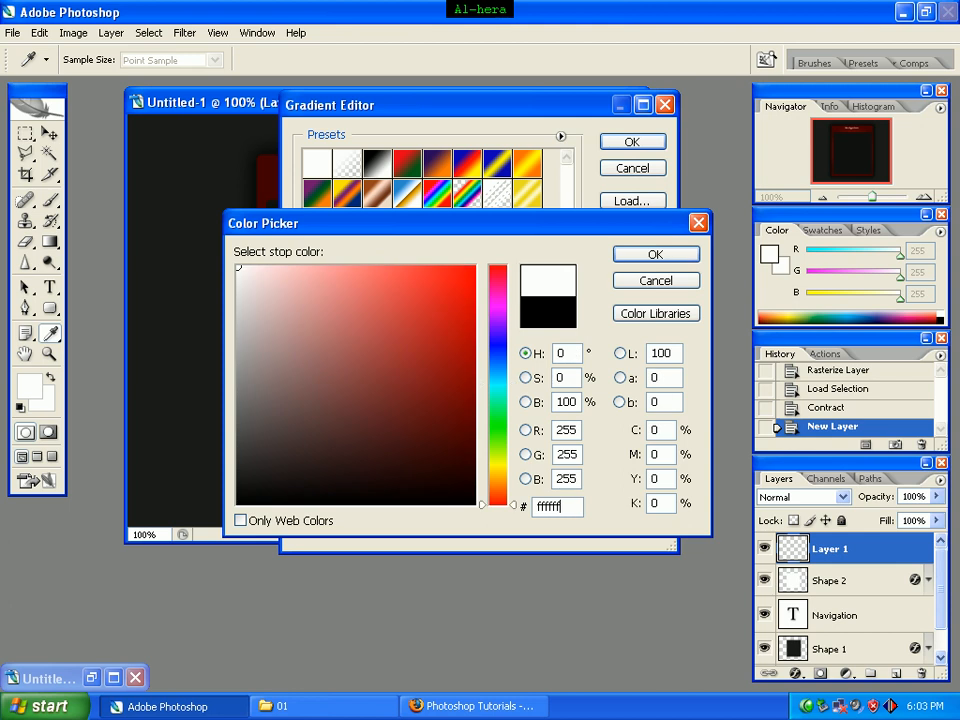
pyautogui.click(664, 259)
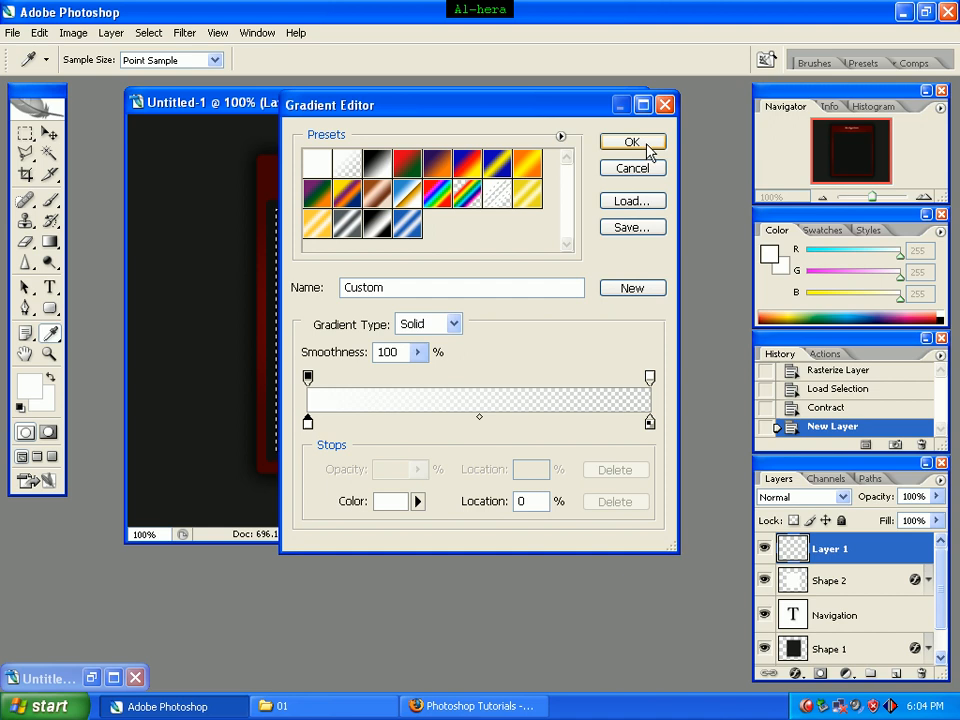
# Step: Fill the selection on Layer 1 with the white-to-transparent radial gradient from its upper-left corner, then set the layer opacity to 5% and deselect
pyautogui.click(646, 148)
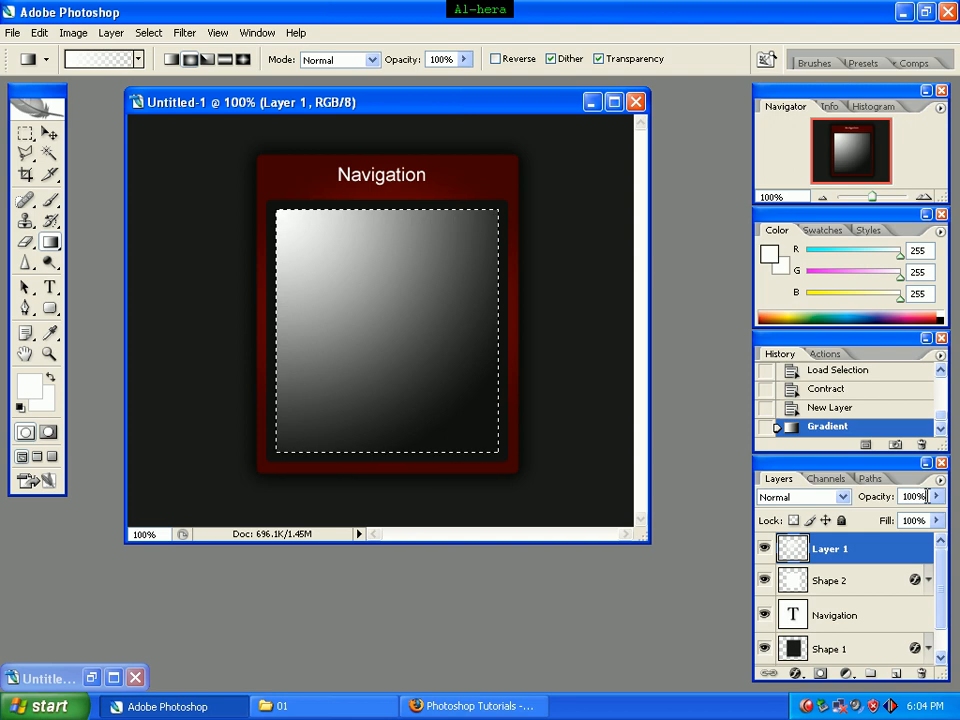
pyautogui.moveTo(925, 500); pyautogui.dragTo(908, 497)
pyautogui.write('5')
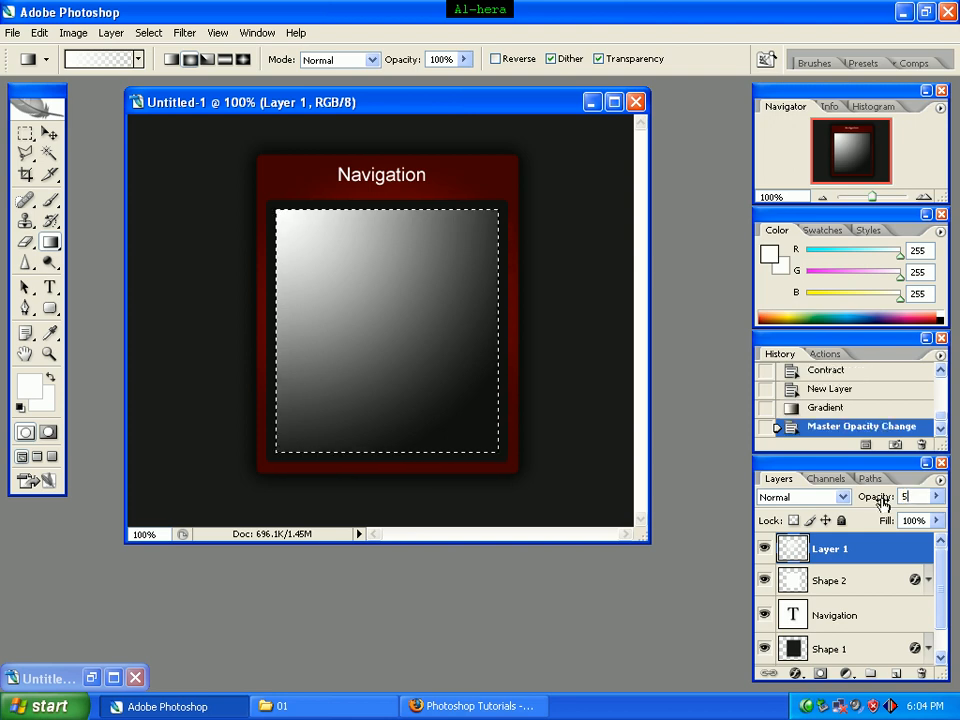
pyautogui.press('Return')
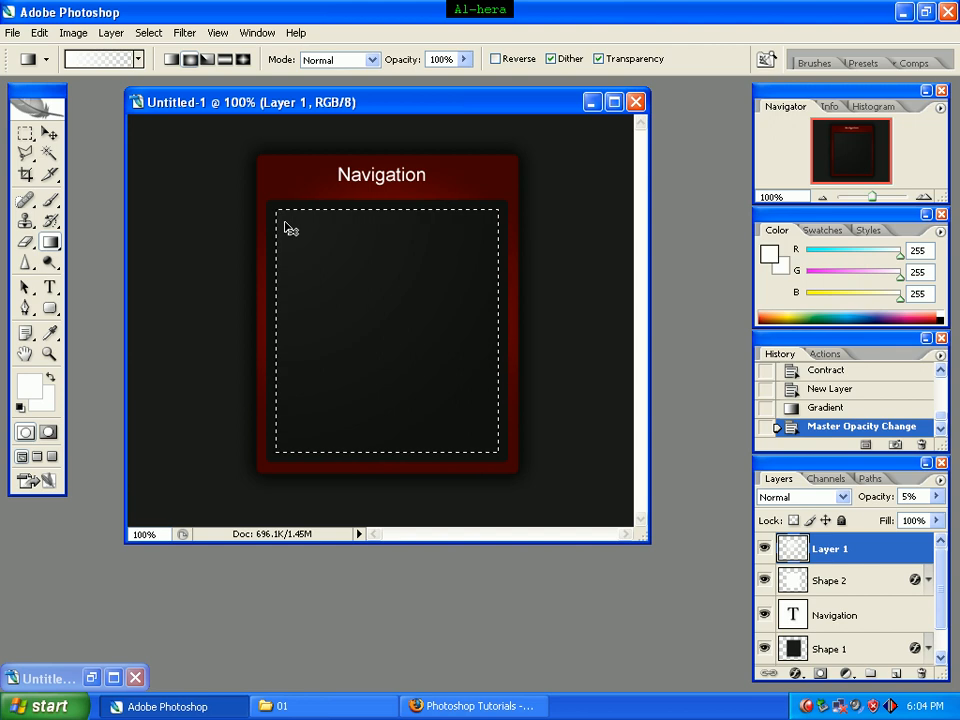
pyautogui.hotkey('ctrl', 'd')
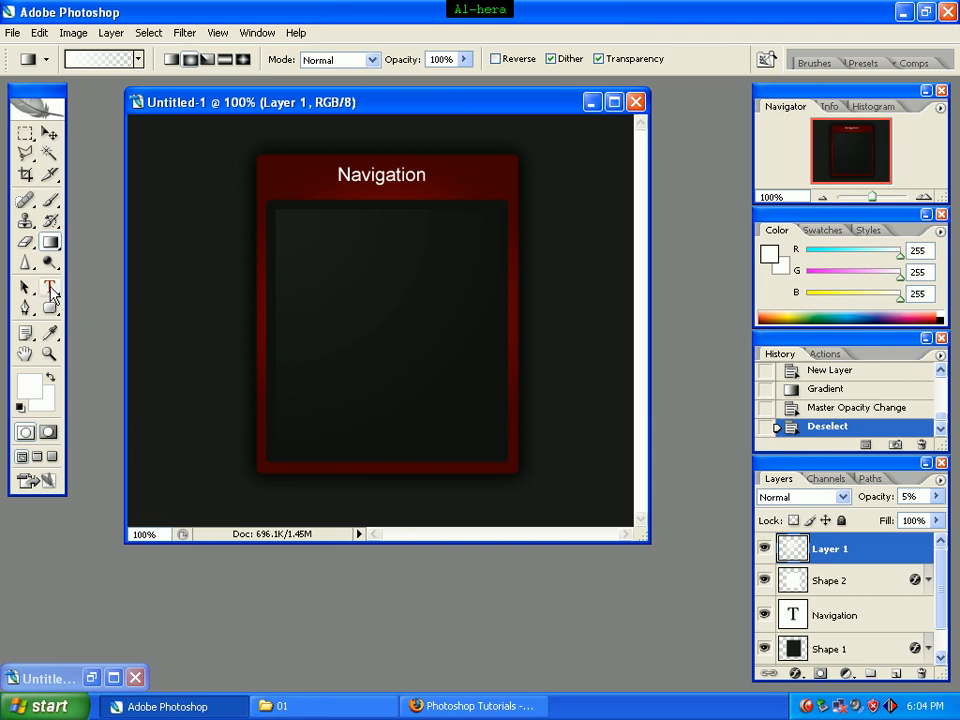
# Step: Set up the Type tool with a 14 pt size and grey text color #5a5a5a
pyautogui.click(50, 290)
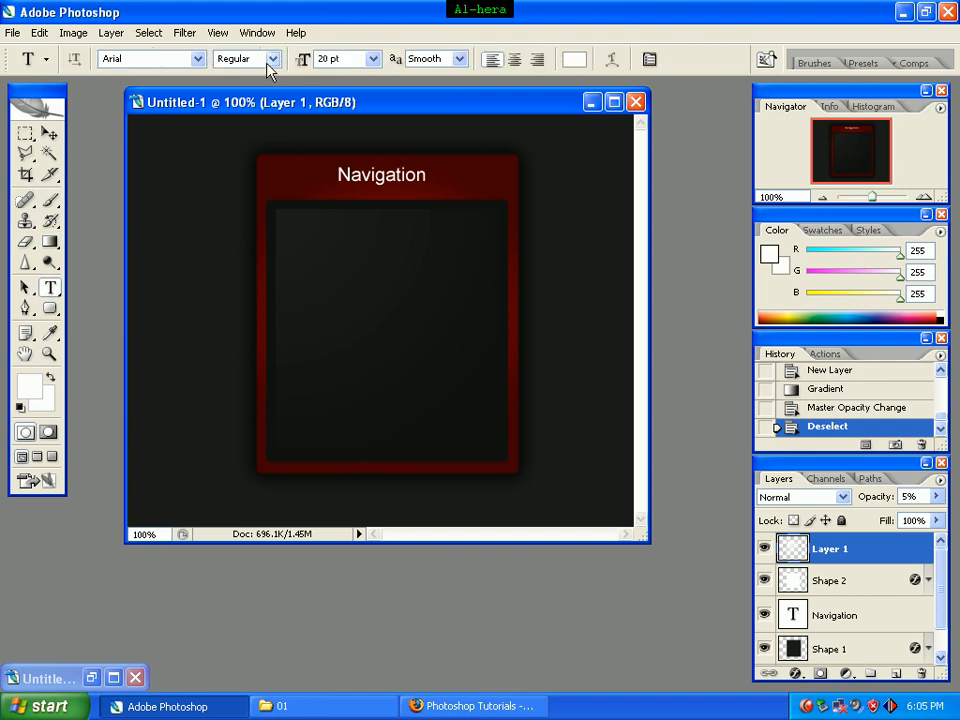
pyautogui.click(372, 59)
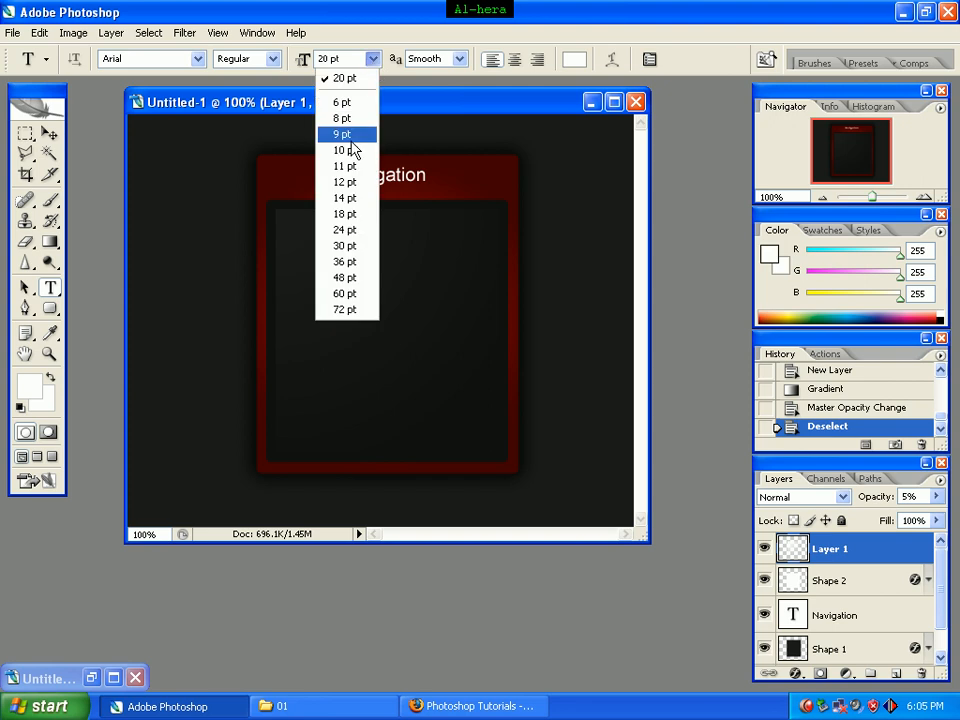
pyautogui.click(341, 197)
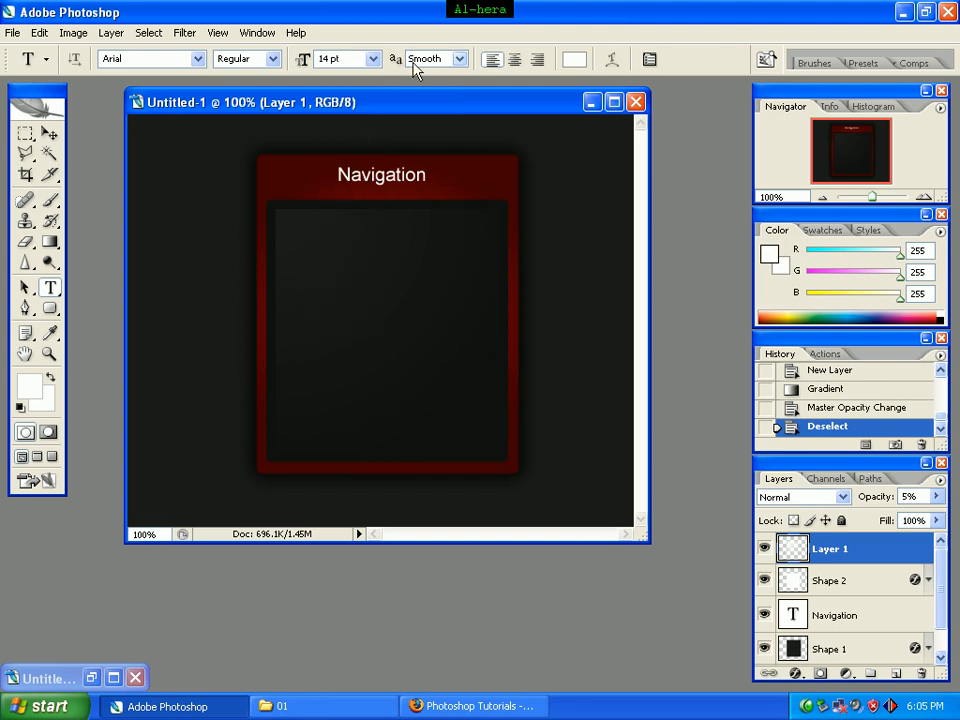
pyautogui.click(567, 62)
pyautogui.click(548, 506)
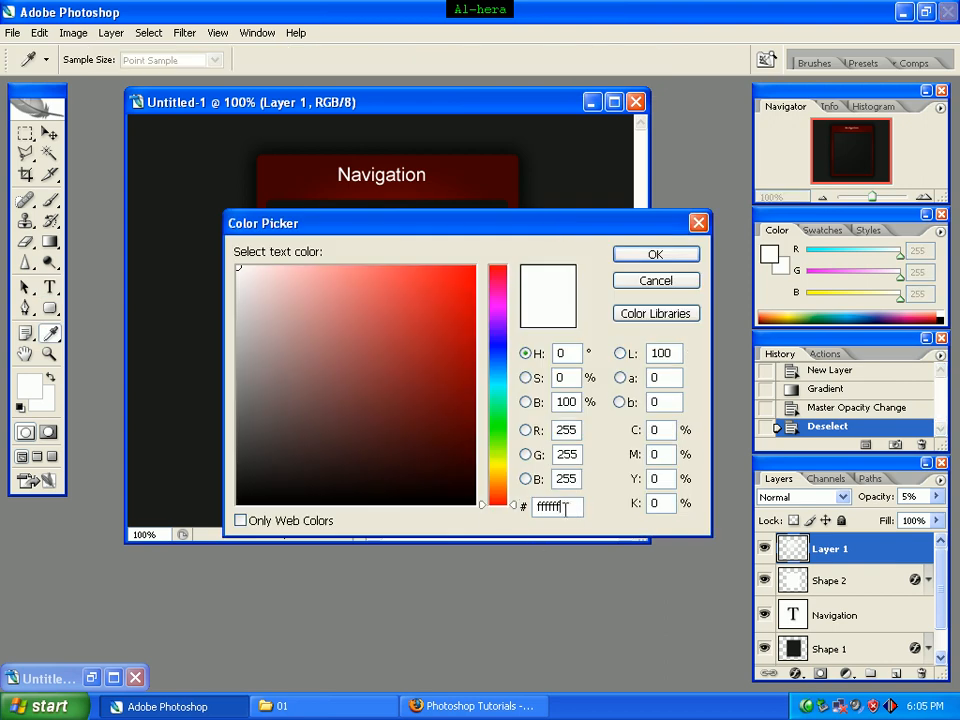
pyautogui.write('5a5a')
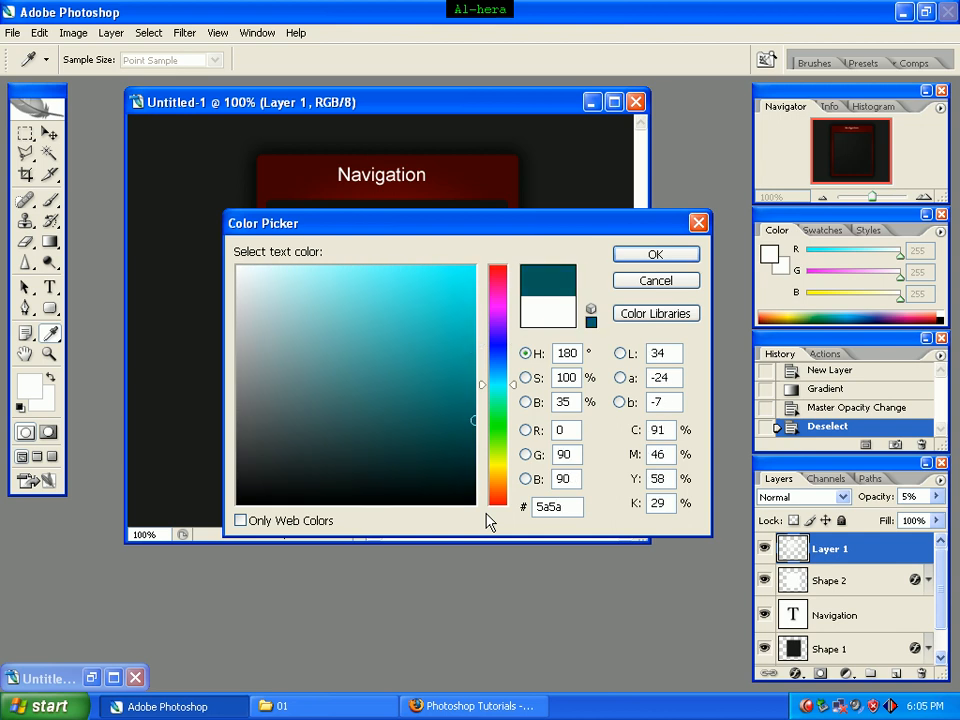
pyautogui.write('5a')
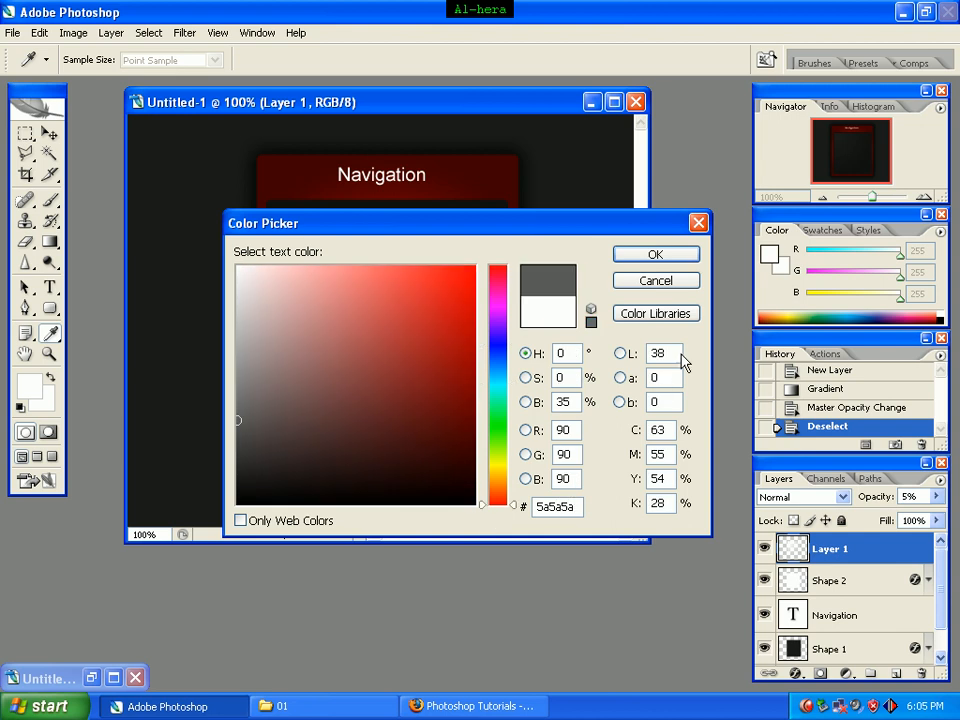
pyautogui.click(636, 257)
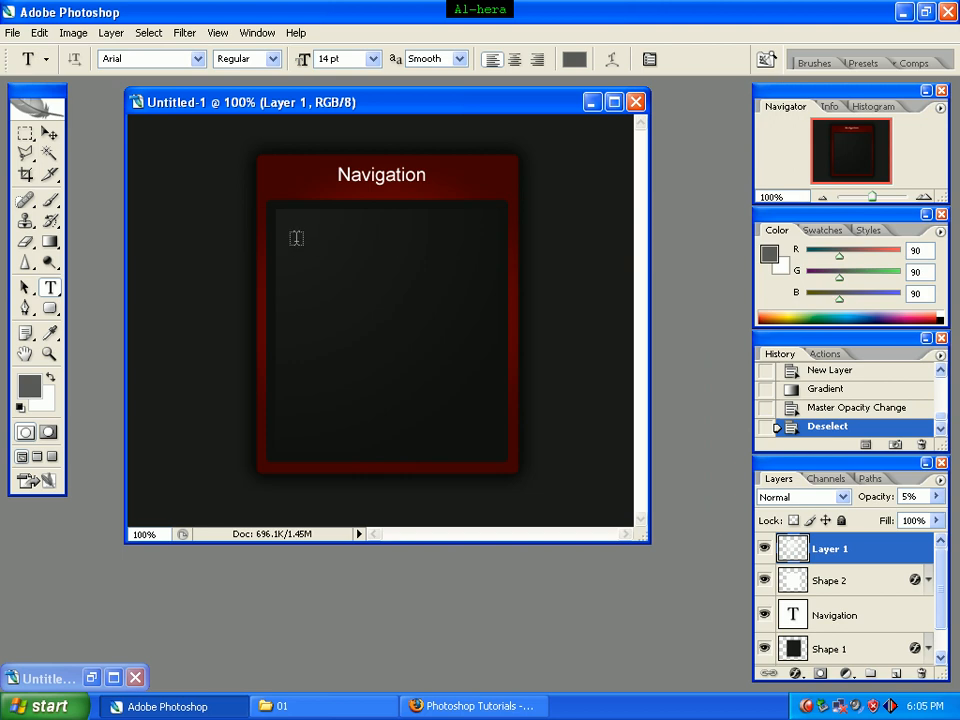
# Step: Add the text "Home" near the upper-left corner of the inner content box
pyautogui.click(296, 238)
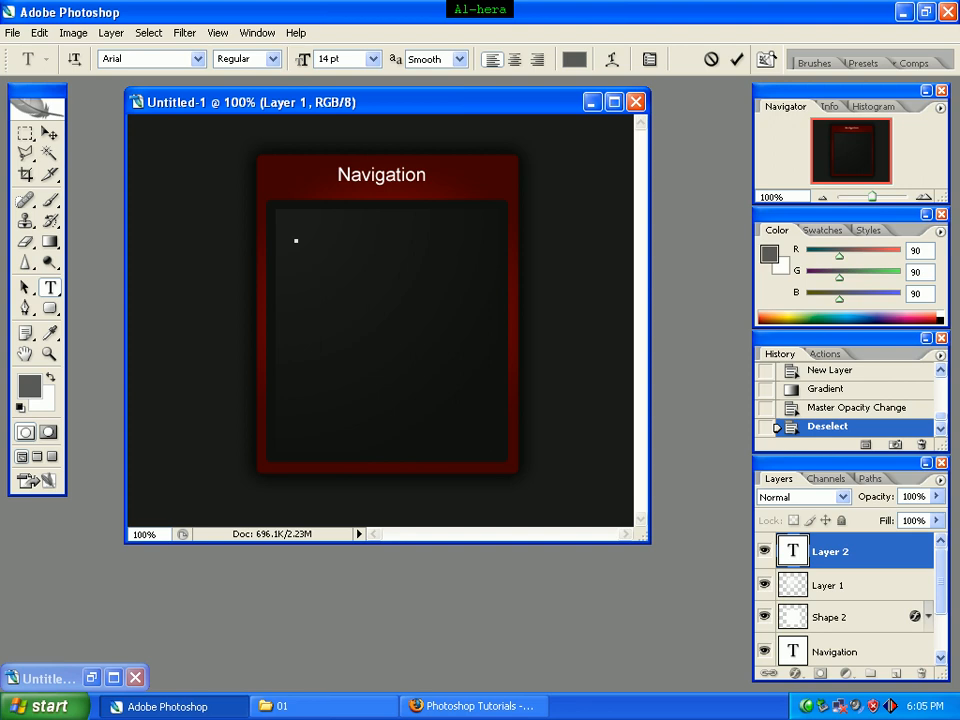
pyautogui.write('Home')
# Step: Duplicate the Home text directly below itself and change the copy's wording to "Tutorials"
pyautogui.click(48, 133)
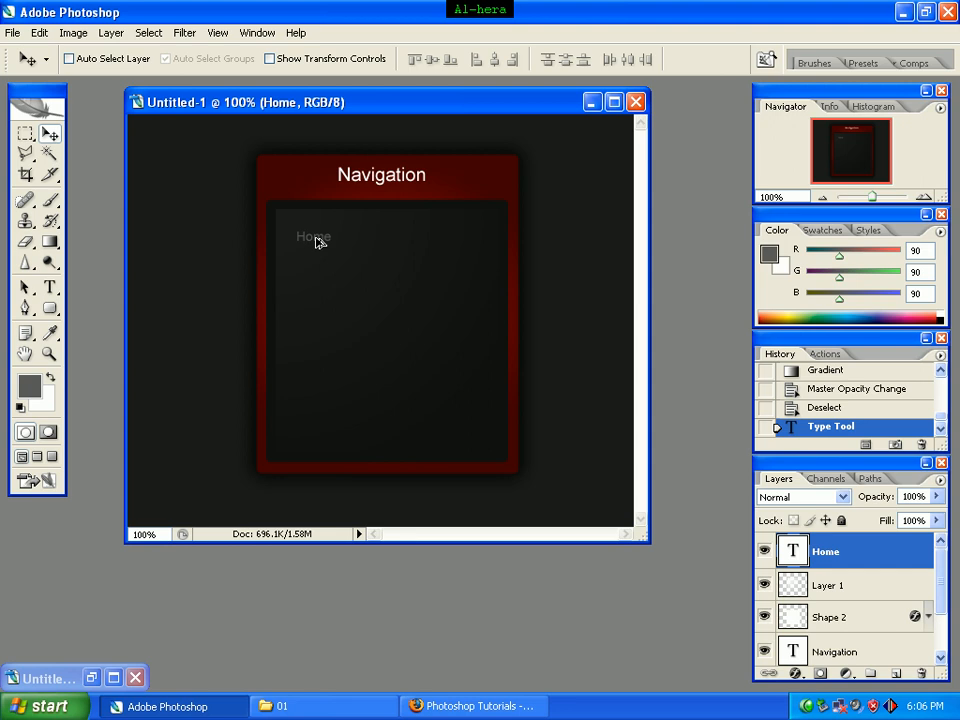
pyautogui.moveTo(316, 242); pyautogui.dragTo(318, 271)
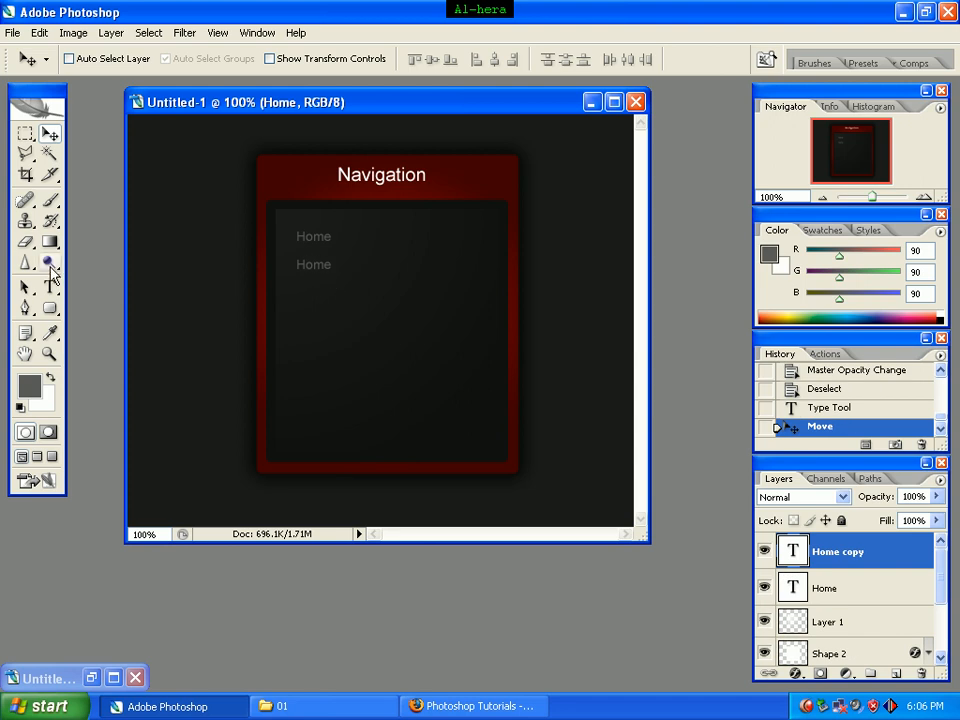
pyautogui.click(50, 290)
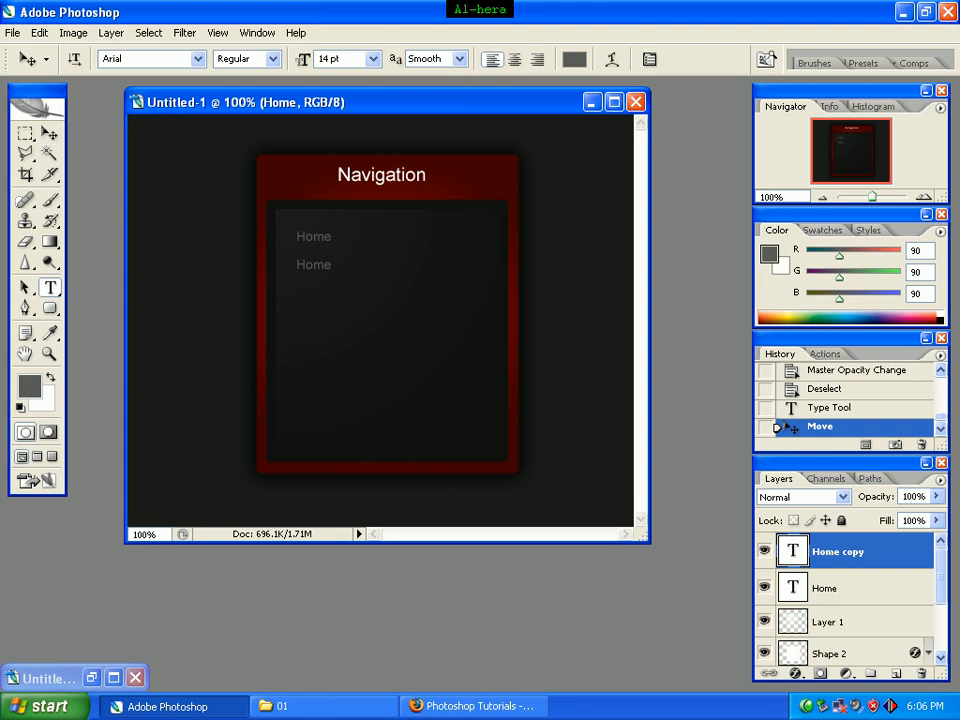
pyautogui.click(321, 268)
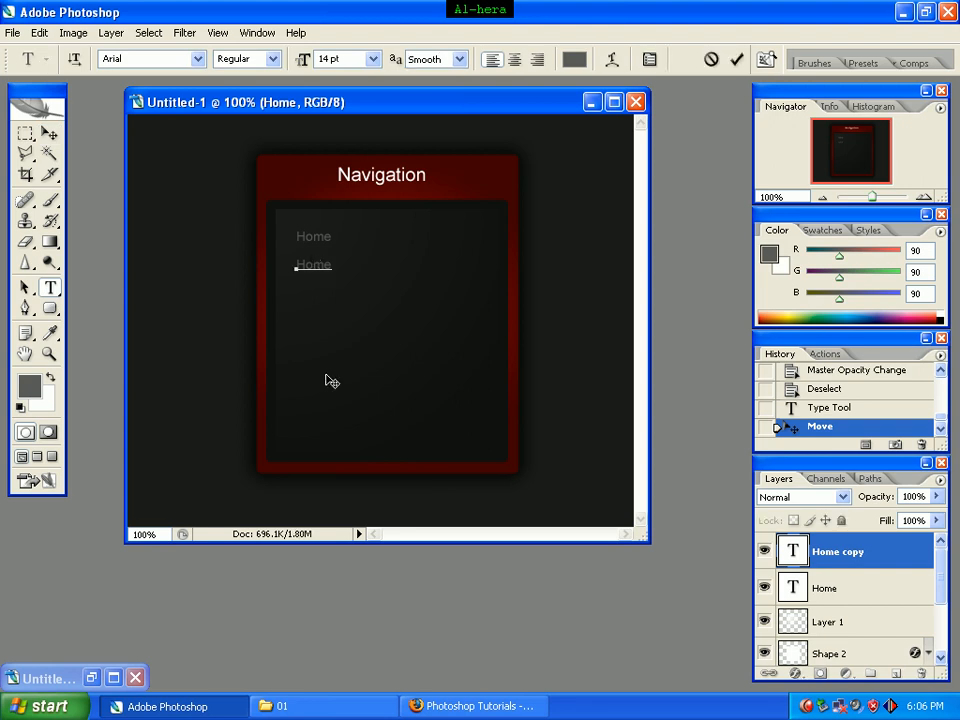
pyautogui.press('Delete')
pyautogui.press('Delete')
pyautogui.press('Delete')
pyautogui.press('Delete')
pyautogui.write('Tutorials')
# Step: Duplicate the Tutorials text directly below itself as the third menu entry
pyautogui.click(49, 134)
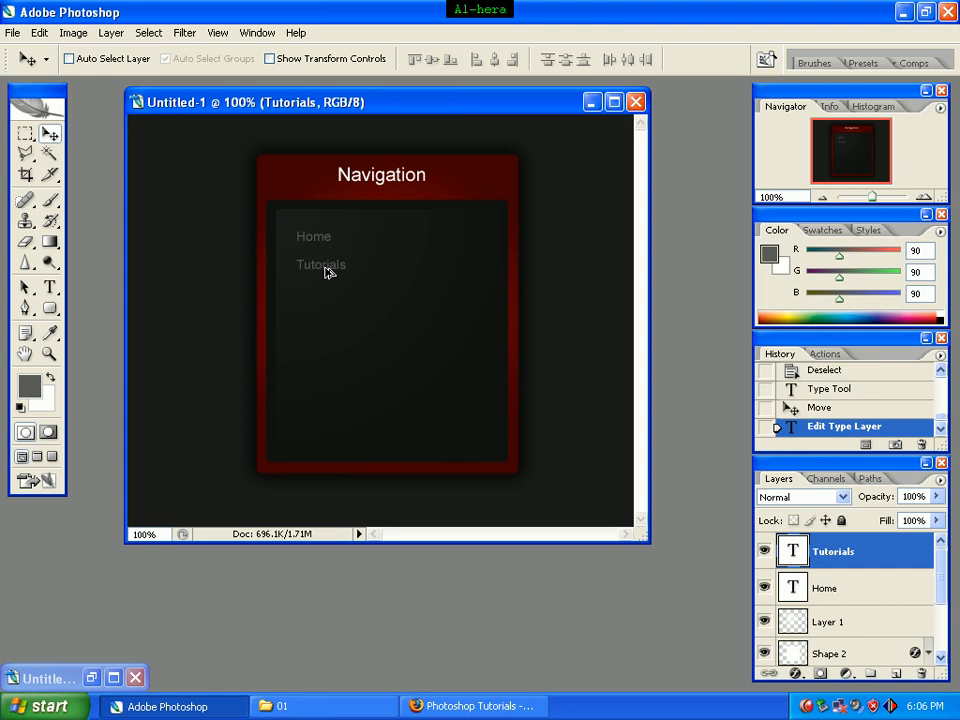
pyautogui.moveTo(329, 272); pyautogui.dragTo(328, 304)
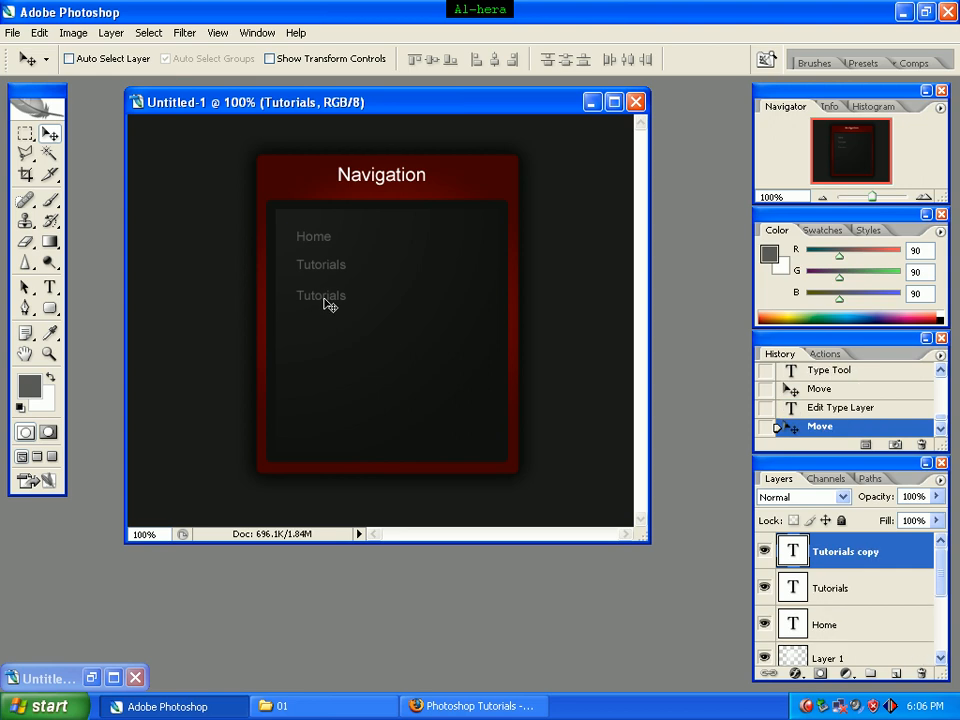
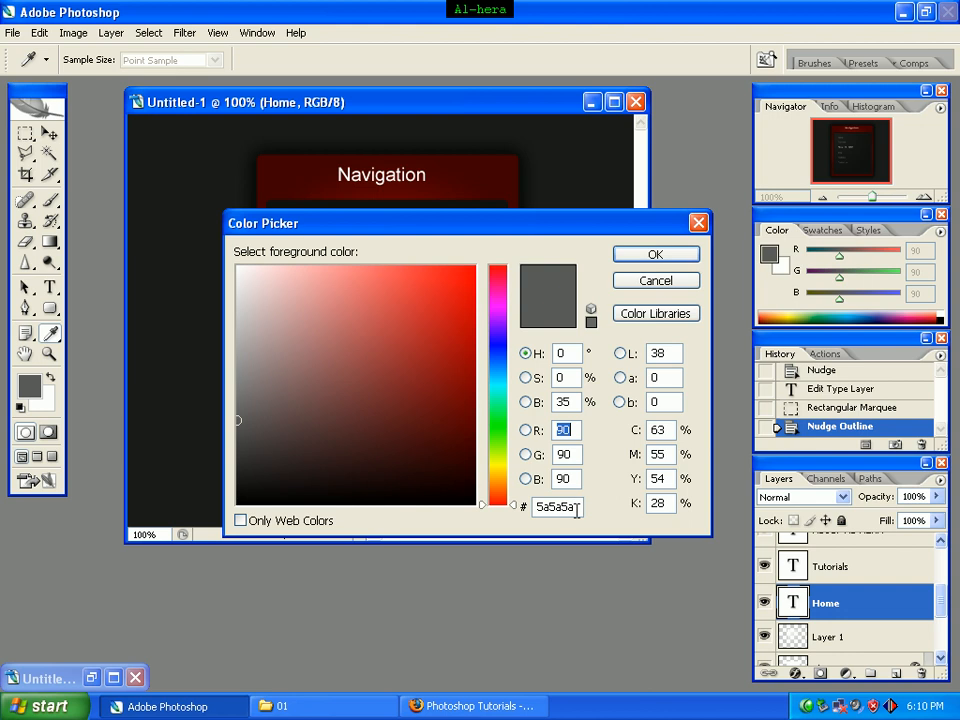
# Step: Set the foreground color to dark grey #1e1e1e
pyautogui.moveTo(577, 508); pyautogui.dragTo(520, 512)
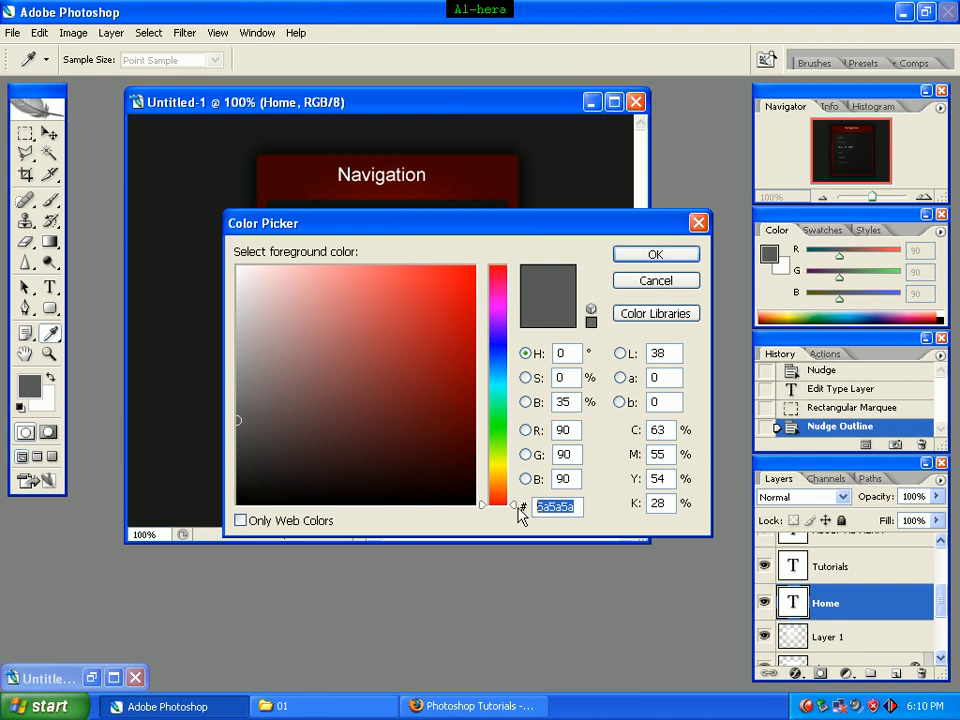
pyautogui.write('1e')
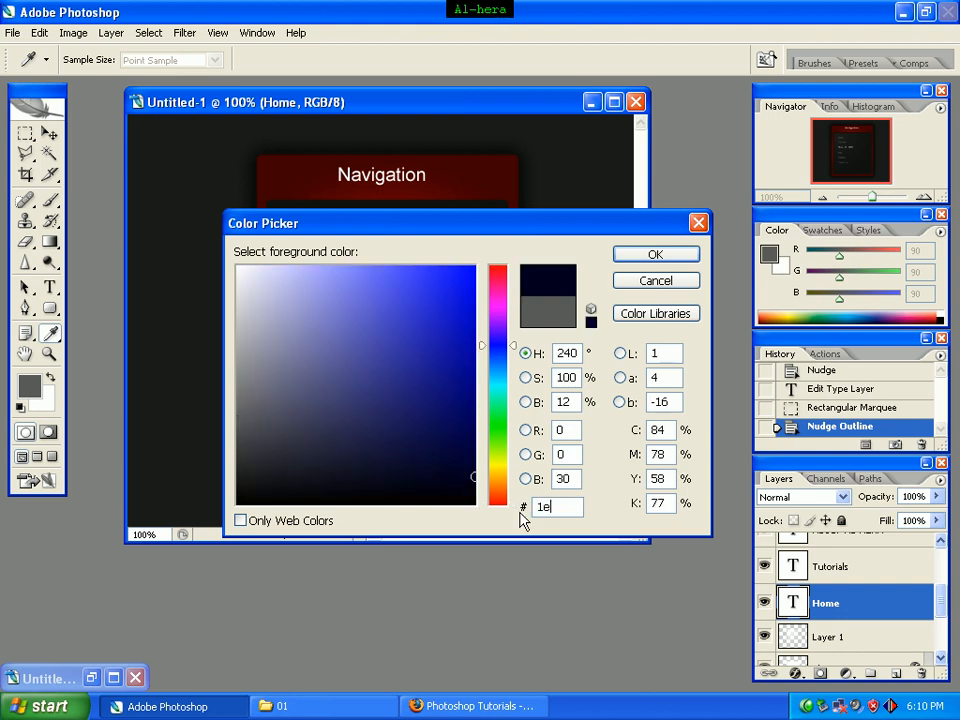
pyautogui.write('1e1e')
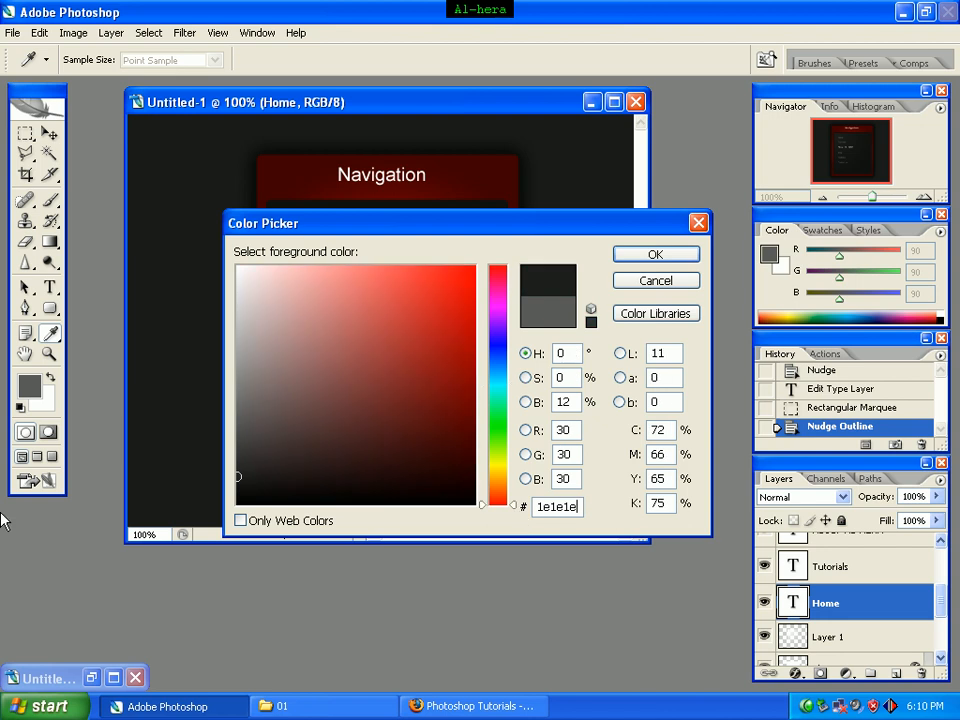
pyautogui.click(657, 257)
pyautogui.press('m')
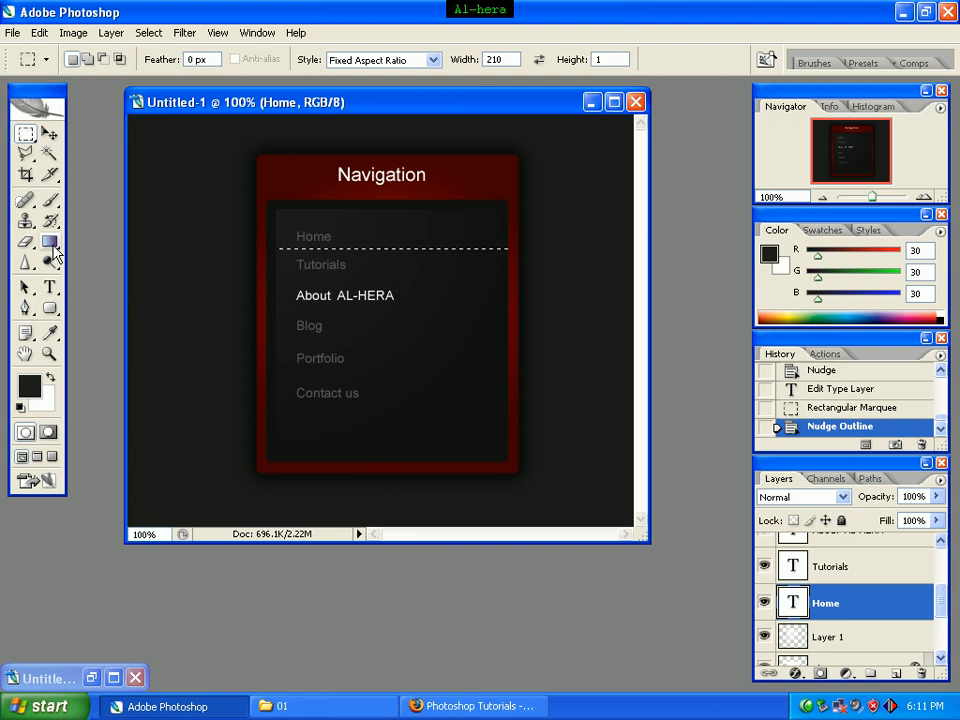
# Step: Rasterize the Home text layer, fill the thin line selection below Home with the foreground color using the Paint Bucket, and deselect
pyautogui.click(55, 251)
pyautogui.moveTo(52, 245)
pyautogui.mouseDown()
pyautogui.moveTo(93, 239)
pyautogui.moveTo(100, 265)
pyautogui.mouseUp()
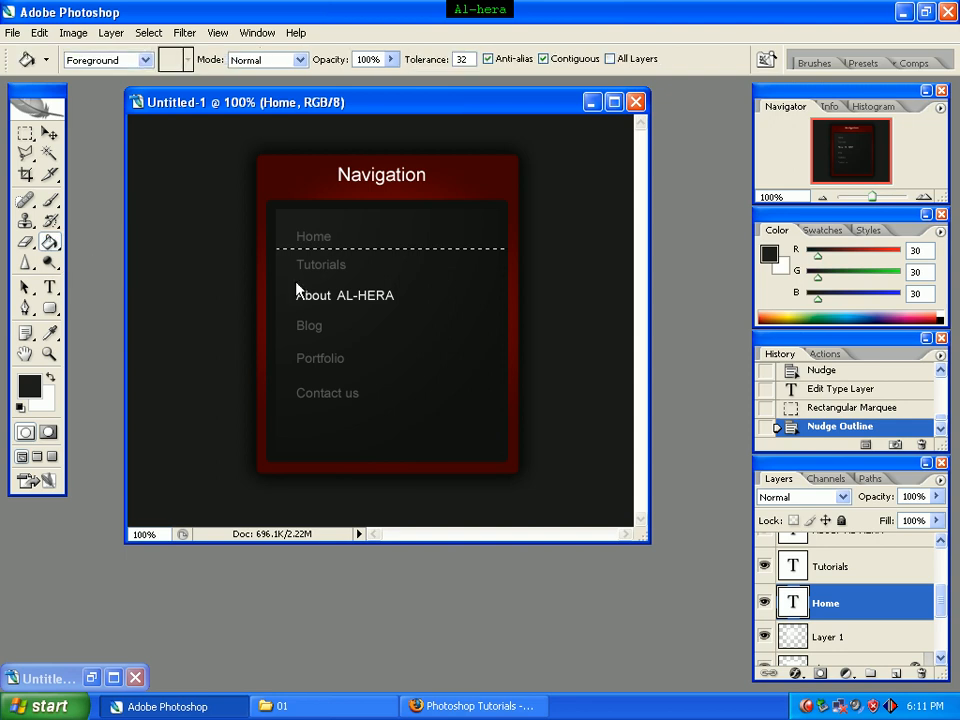
pyautogui.click(367, 248)
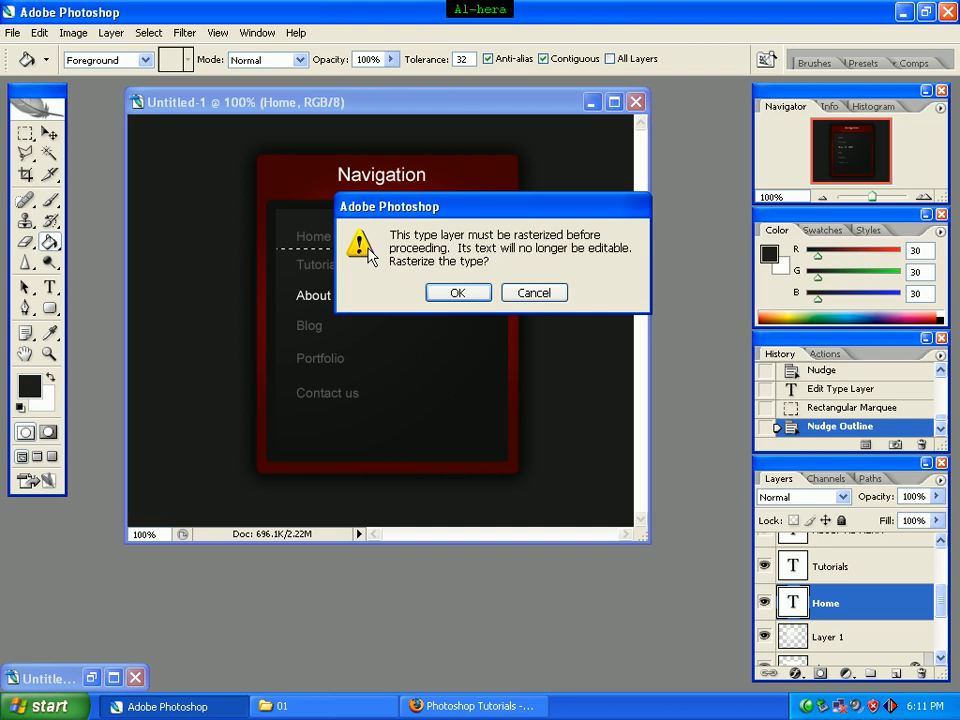
pyautogui.click(457, 293)
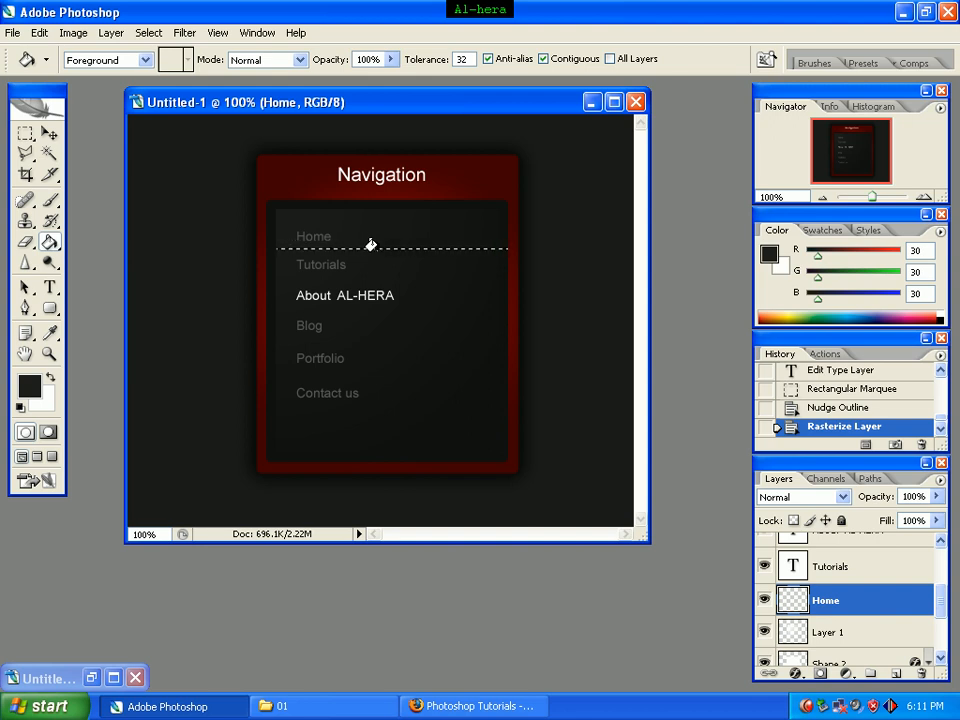
pyautogui.click(376, 249)
pyautogui.hotkey('ctrl', 'd')
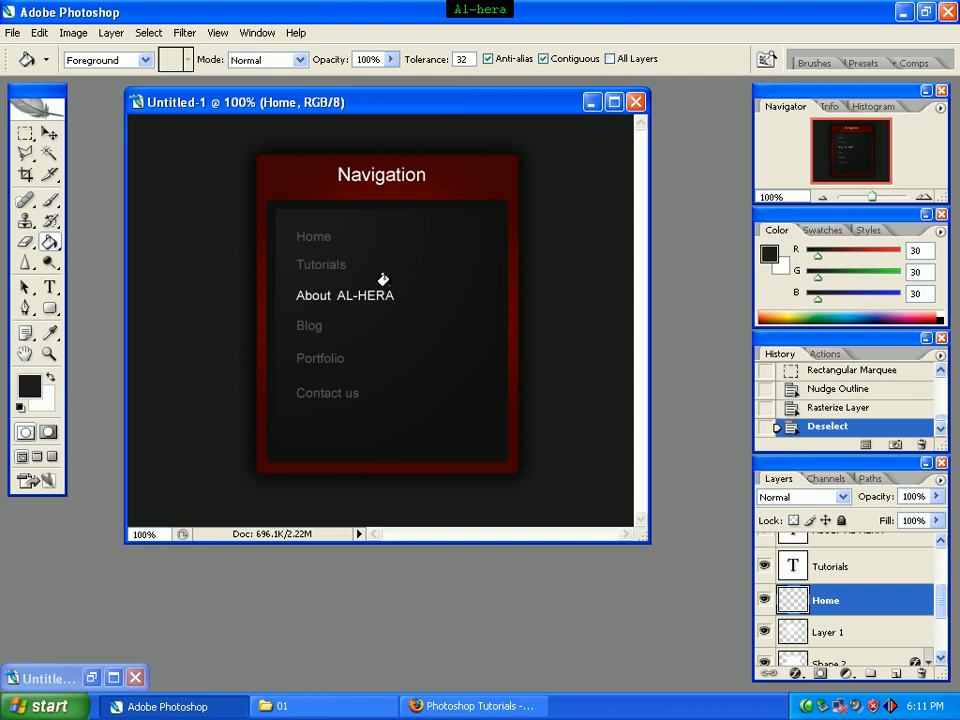
pyautogui.hotkey('ctrl', 'z')
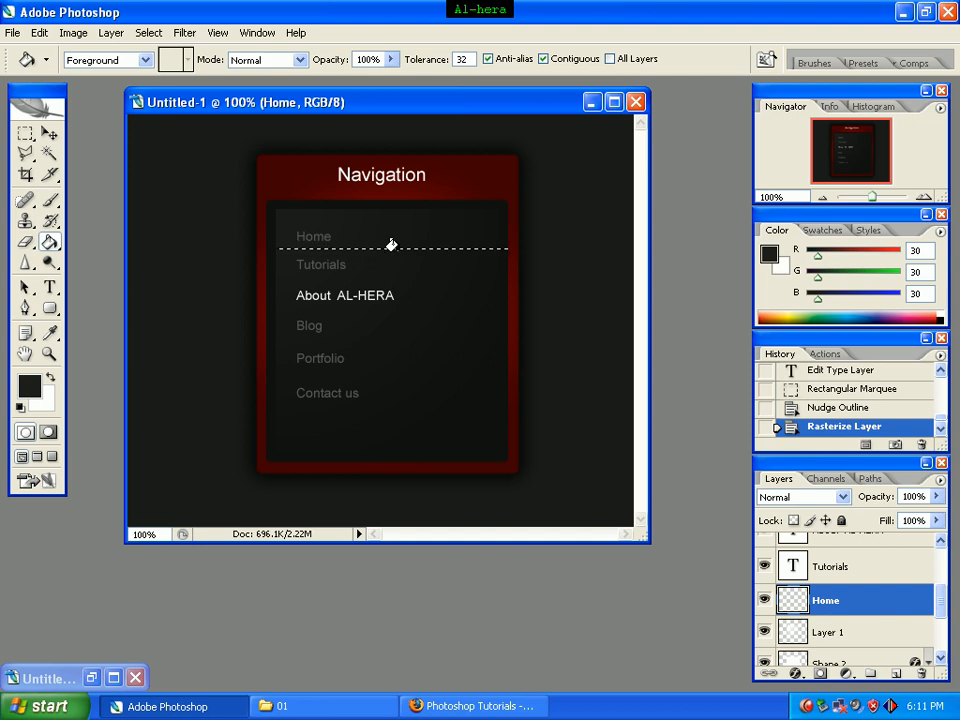
pyautogui.click(395, 248)
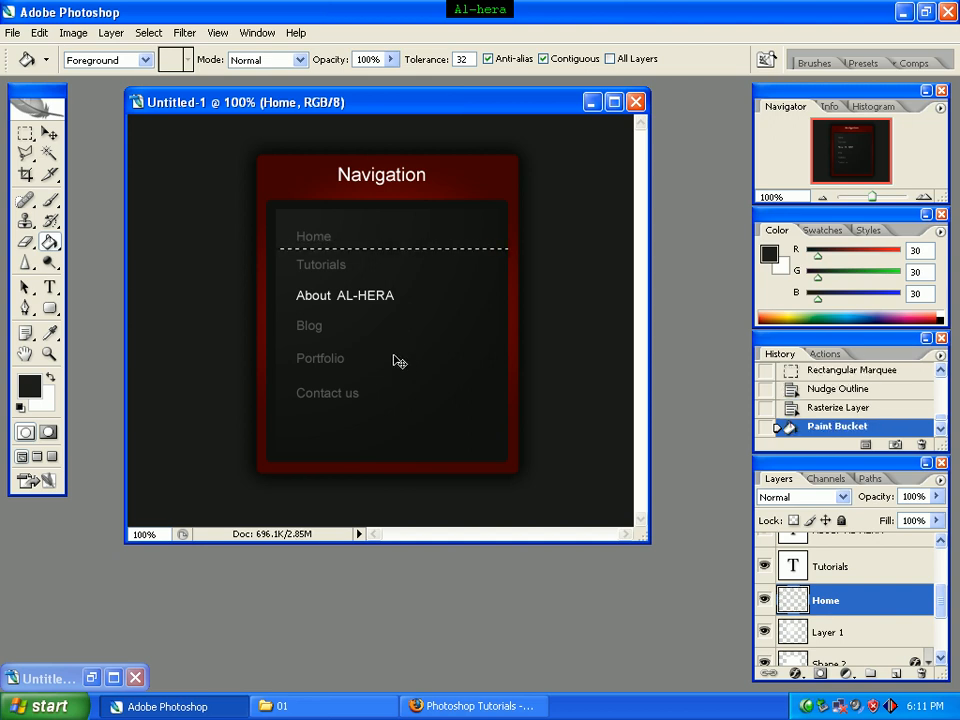
pyautogui.hotkey('ctrl', 'd')
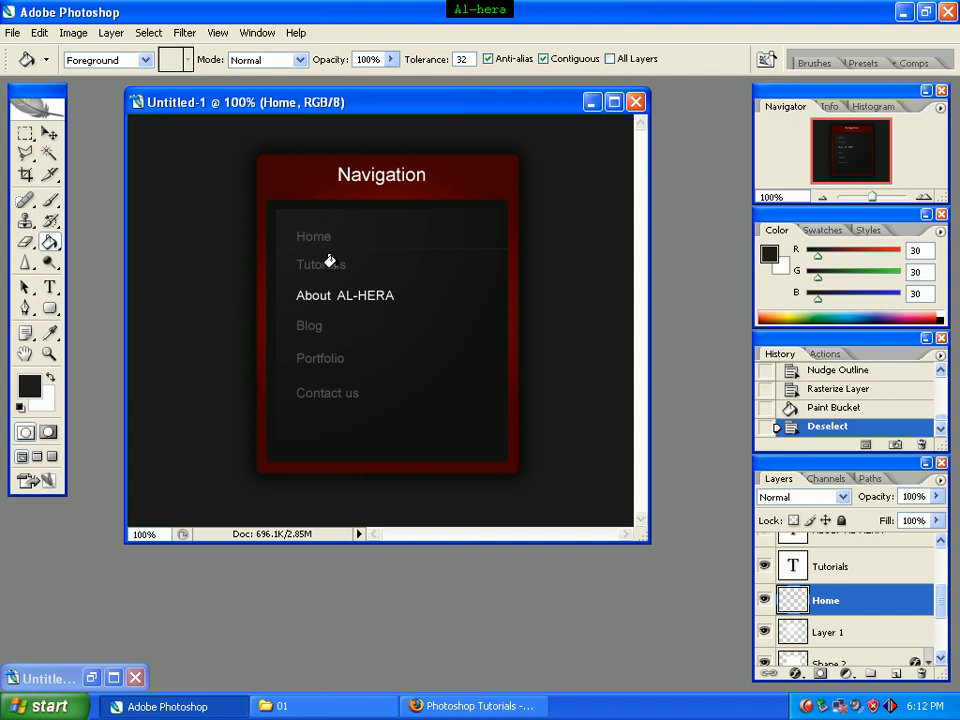
# Step: With the Tutorials layer active, marquee a thin 210:1 line across the content box below Tutorials and nudge it slightly down
pyautogui.click(910, 572)
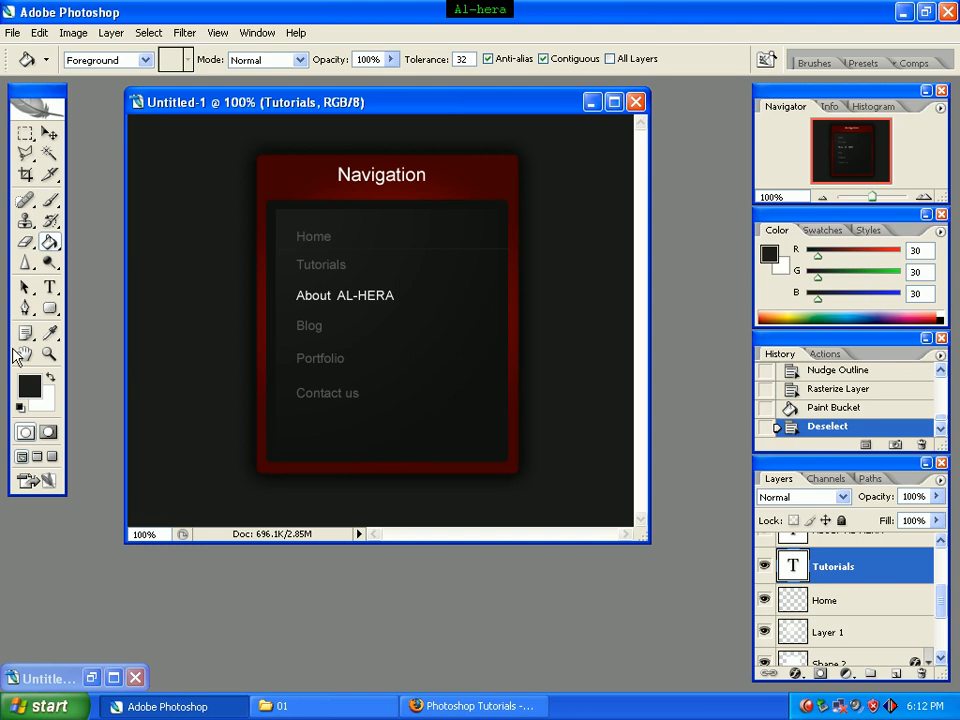
pyautogui.click(25, 135)
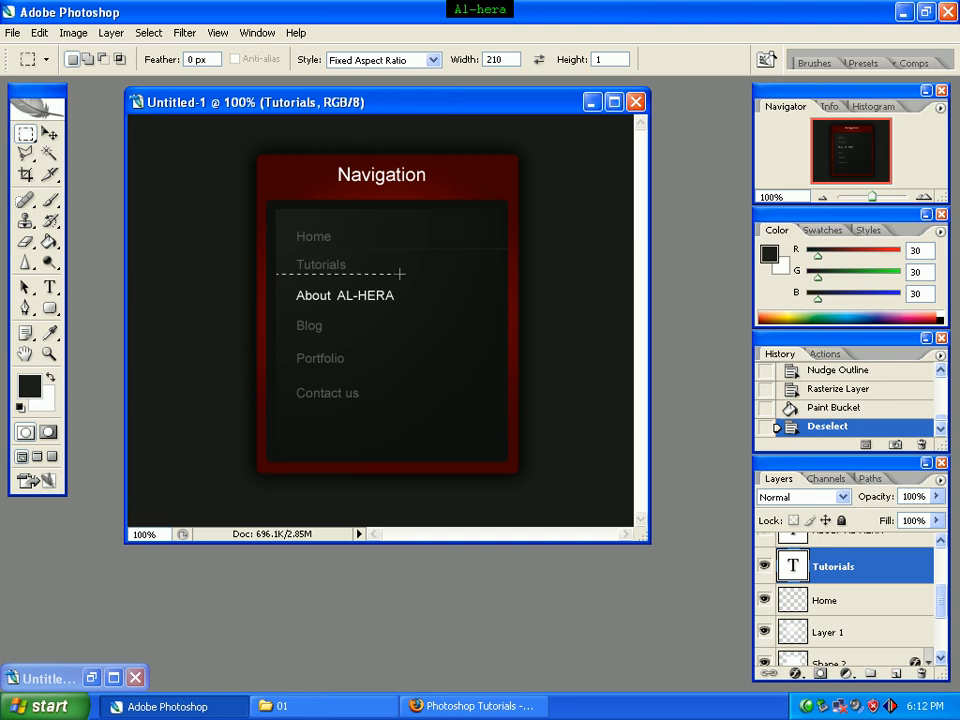
pyautogui.moveTo(399, 273); pyautogui.dragTo(504, 289)
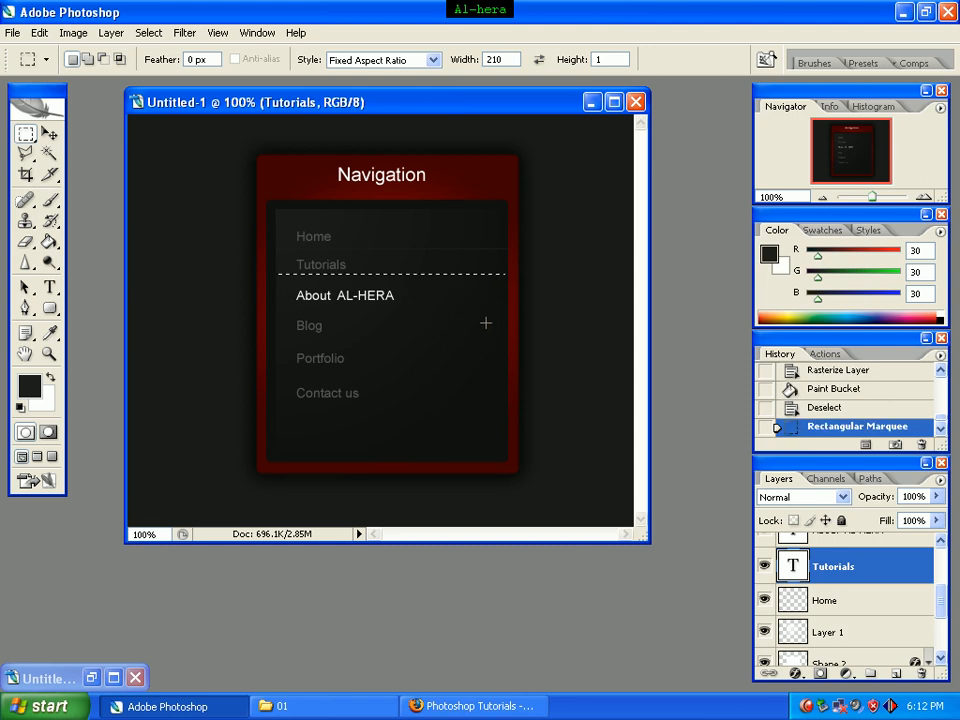
pyautogui.press('Down')
pyautogui.press('Down')
pyautogui.press('Down')
pyautogui.press('Down')
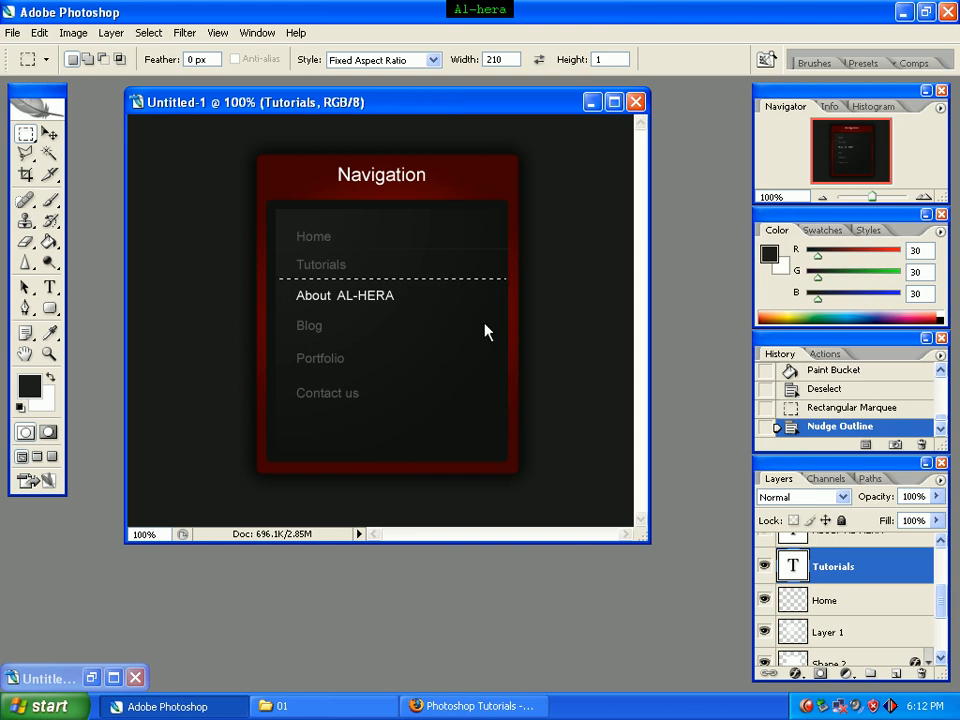
# Step: Rasterize the Tutorials text layer, fill the line selection below it with the foreground color using the Paint Bucket, and deselect
pyautogui.click(49, 243)
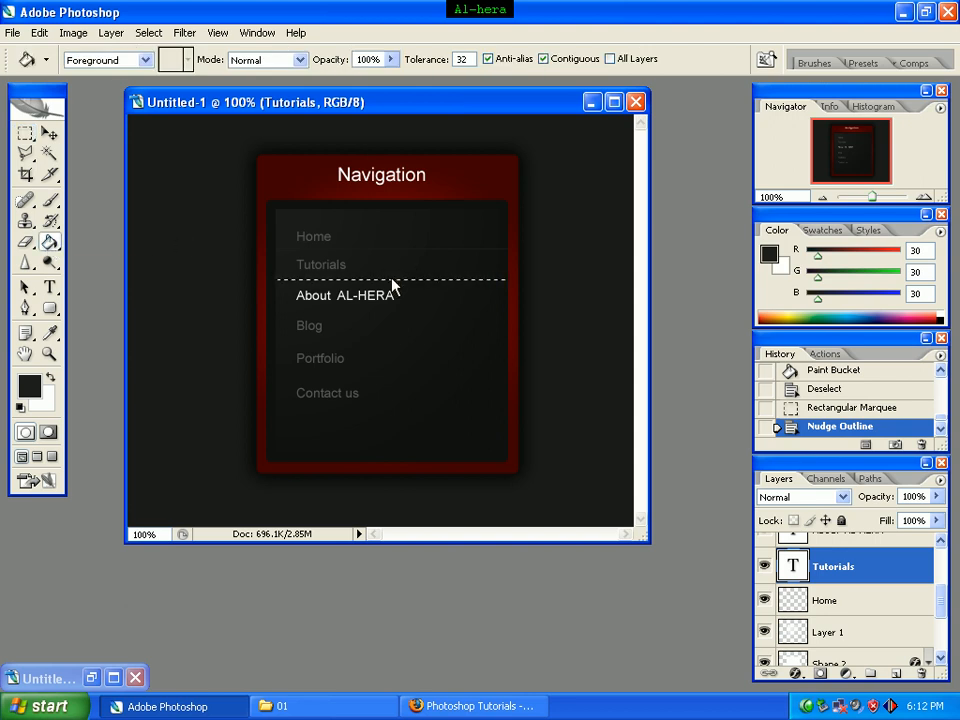
pyautogui.click(392, 281)
pyautogui.click(443, 298)
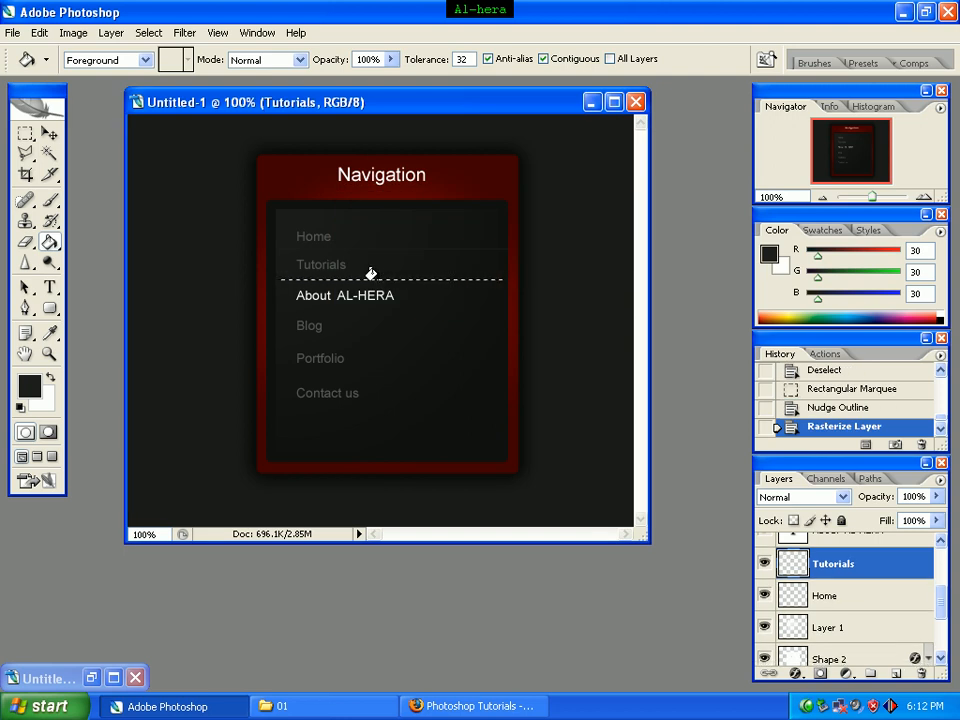
pyautogui.click(371, 273)
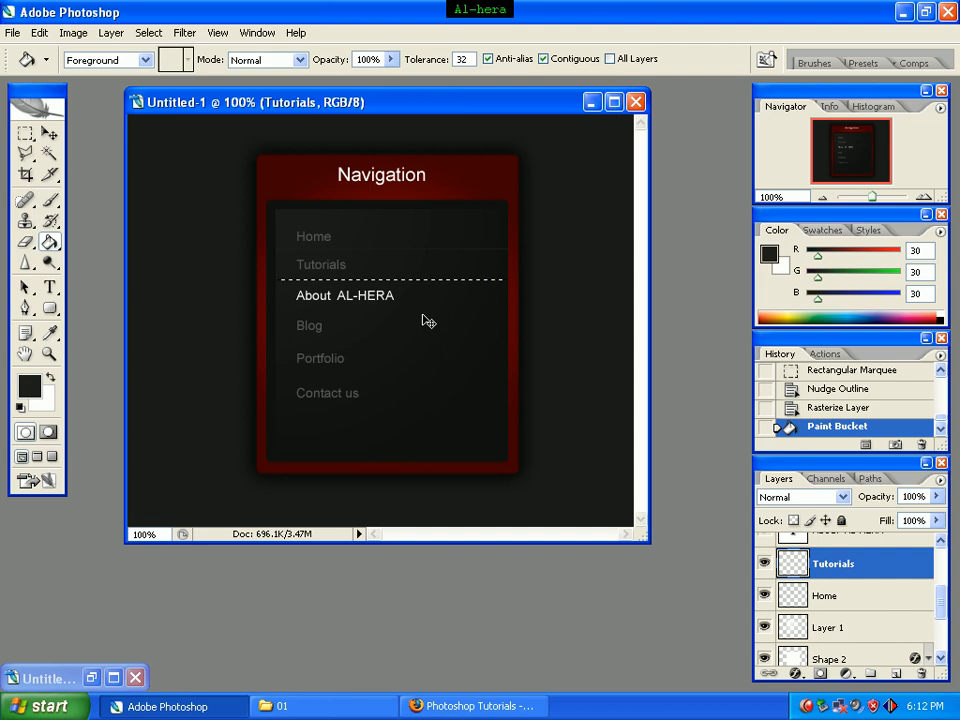
pyautogui.hotkey('ctrl', 'd')
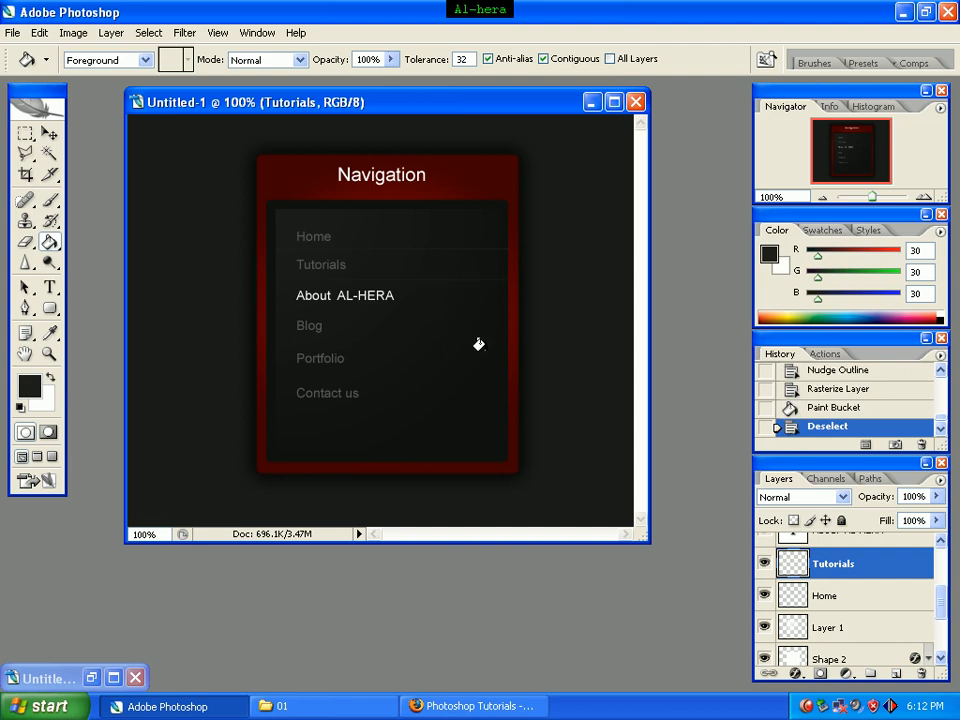
# Step: With the About AL-HERA layer active, marquee a thin 210:1 line across the box below that entry and nudge it slightly down
pyautogui.click(25, 135)
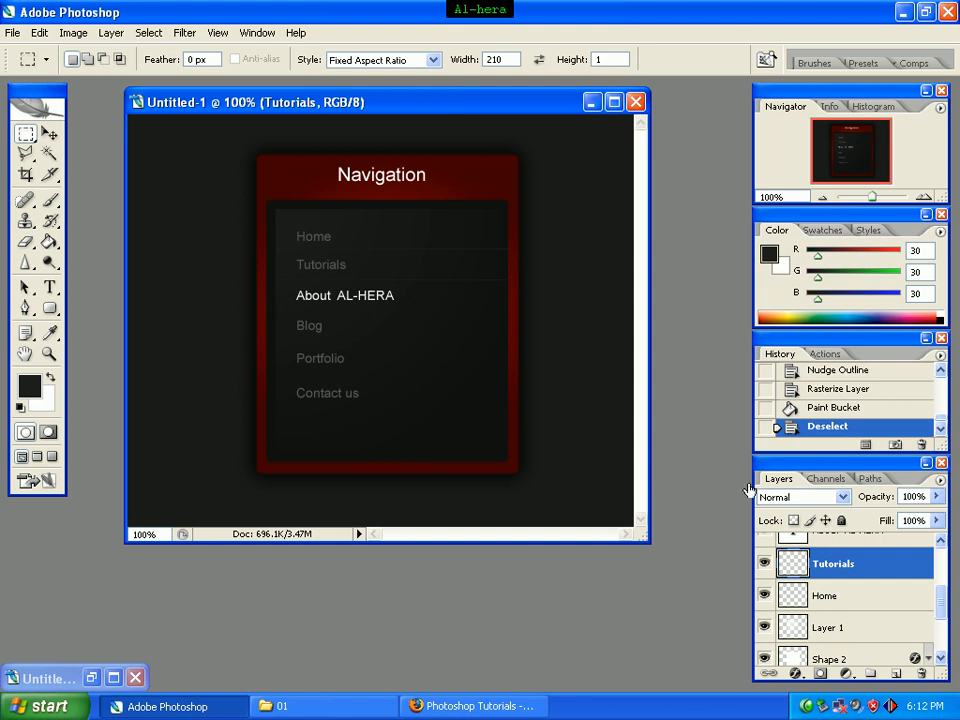
pyautogui.moveTo(943, 602); pyautogui.dragTo(941, 593)
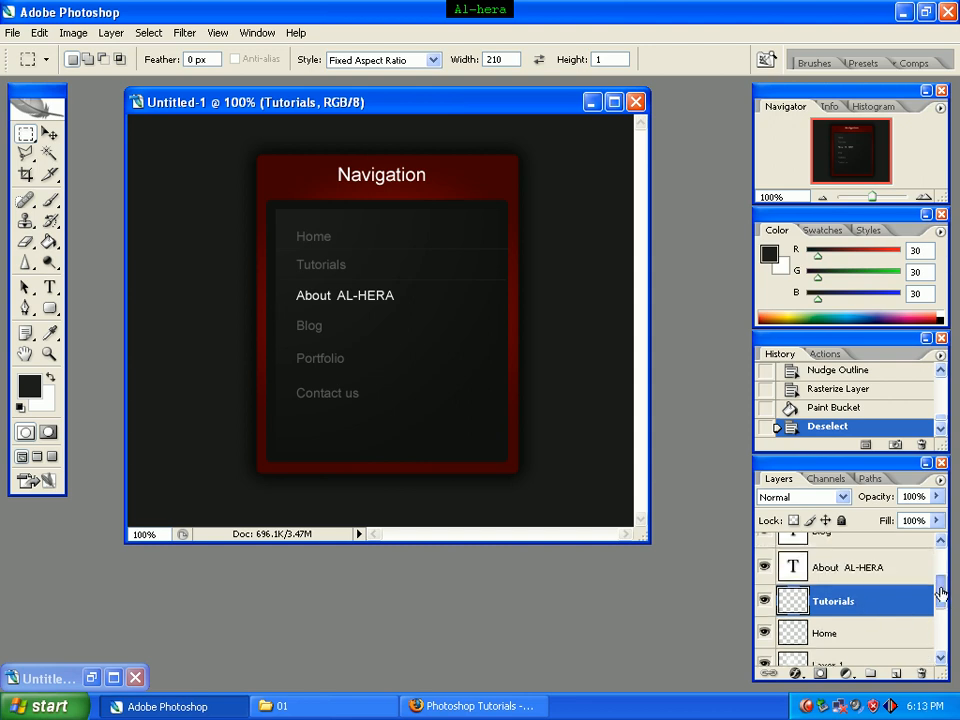
pyautogui.click(885, 572)
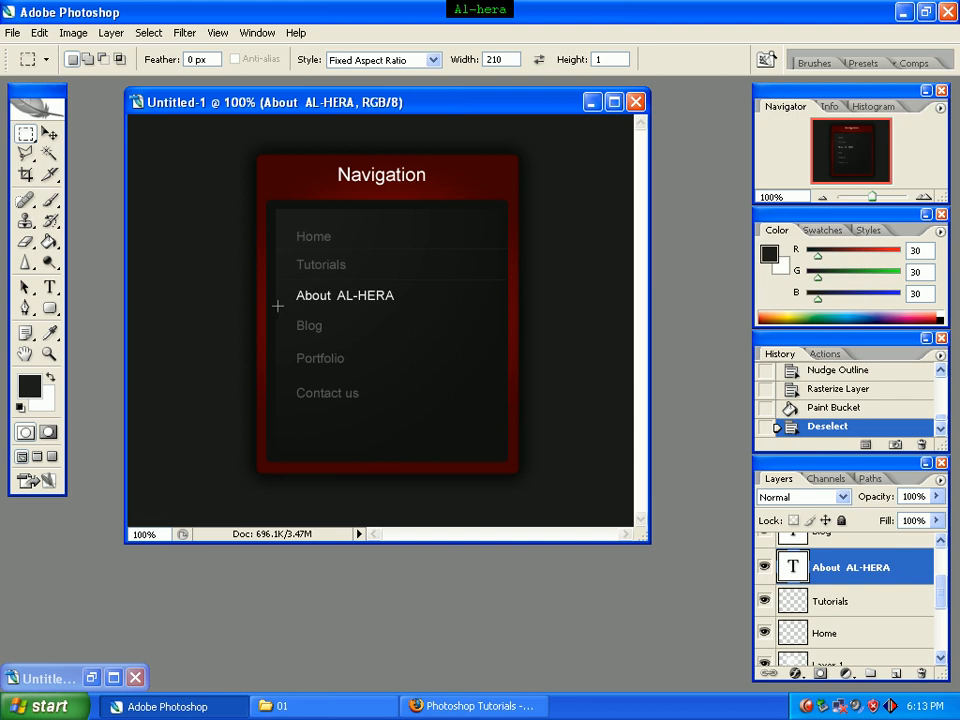
pyautogui.moveTo(432, 312); pyautogui.dragTo(498, 320)
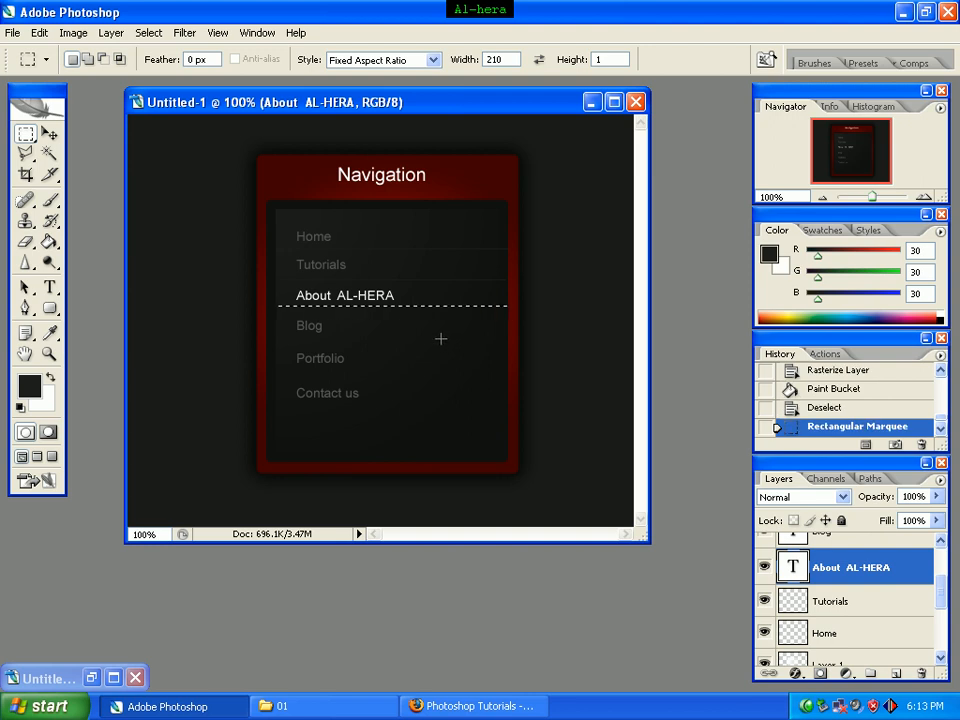
pyautogui.press('Down')
pyautogui.press('Down')
pyautogui.press('Down')
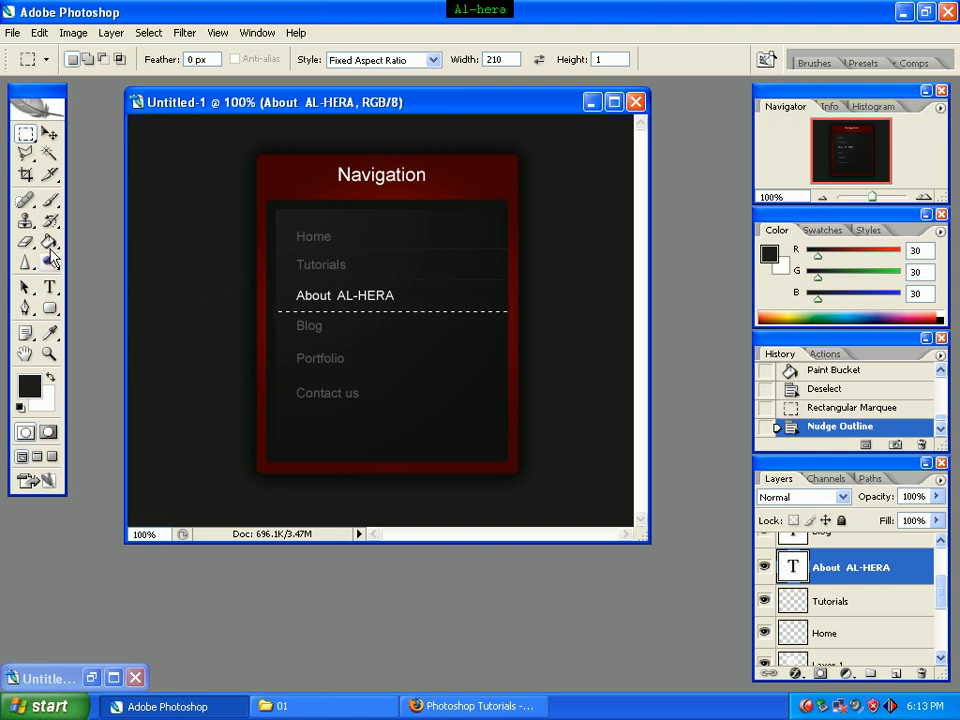
# Step: Rasterize the About AL-HERA text layer, fill the line selection below it with the foreground color using the Paint Bucket, and deselect
pyautogui.click(49, 245)
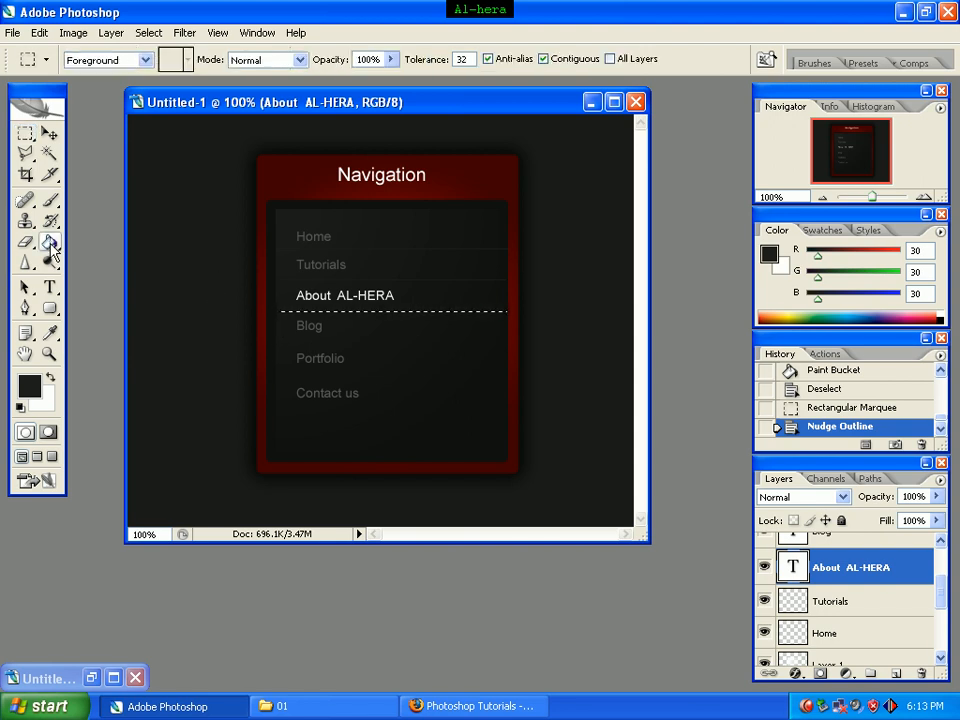
pyautogui.click(386, 306)
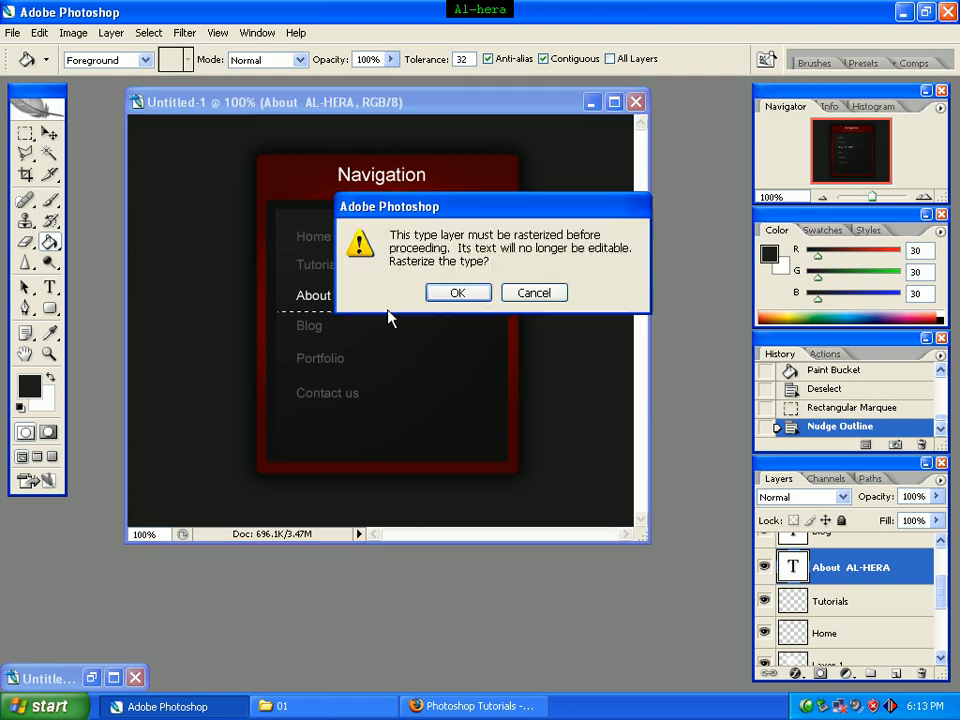
pyautogui.click(458, 296)
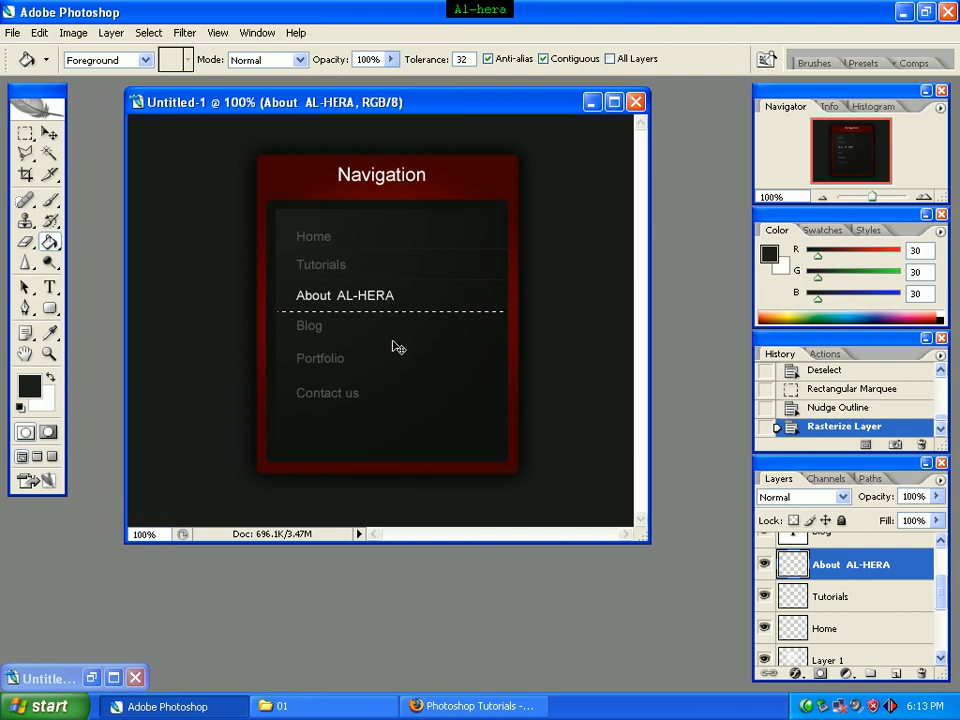
pyautogui.hotkey('ctrl', 'd')
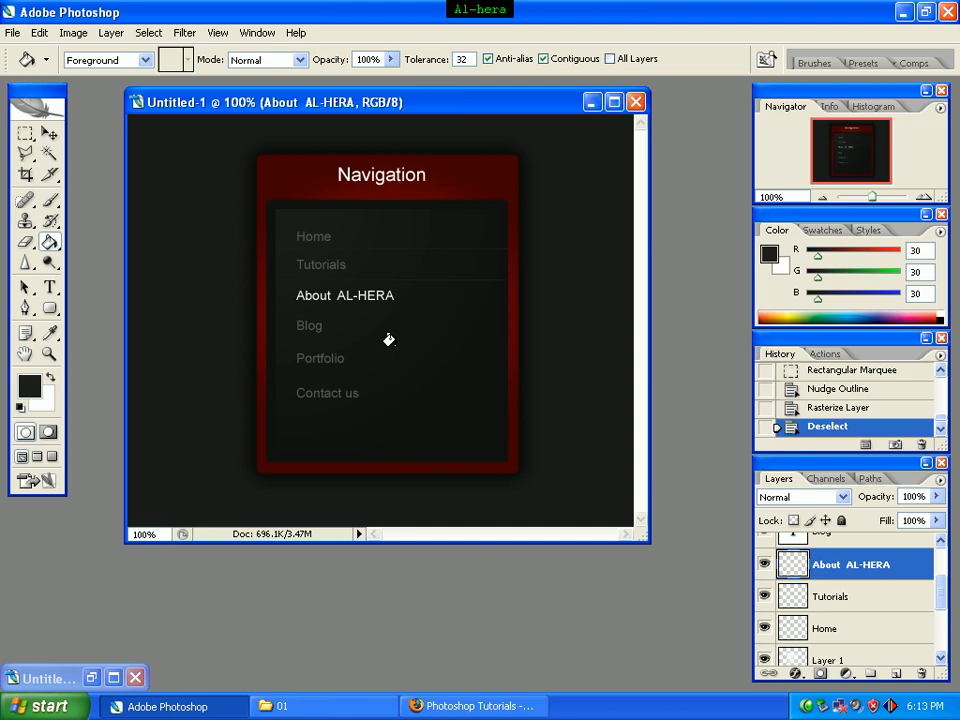
pyautogui.hotkey('ctrl', 'z')
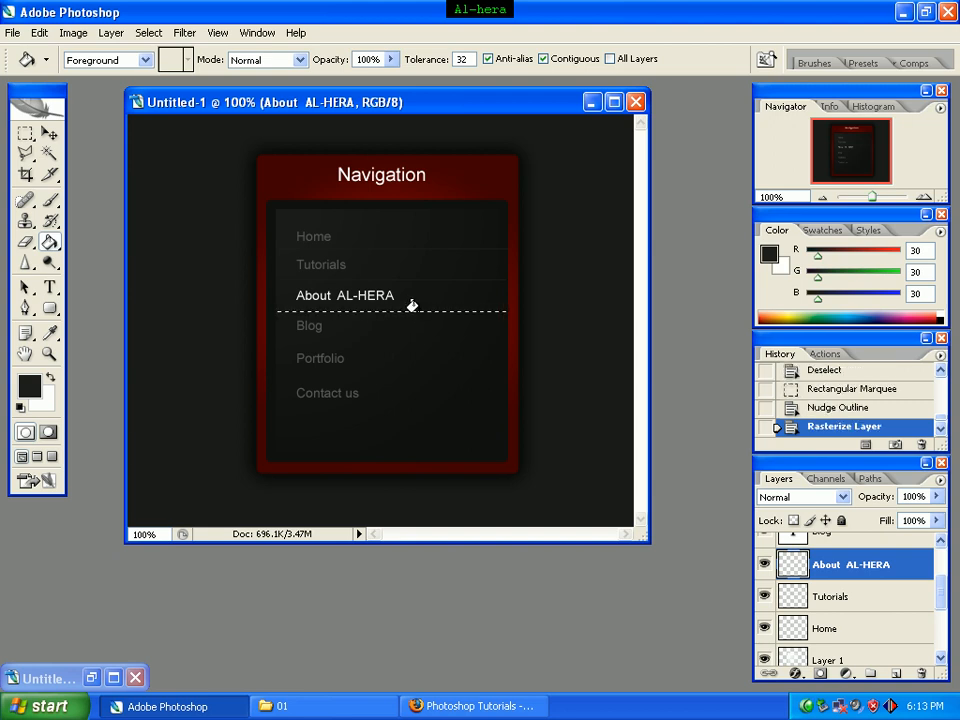
pyautogui.click(412, 306)
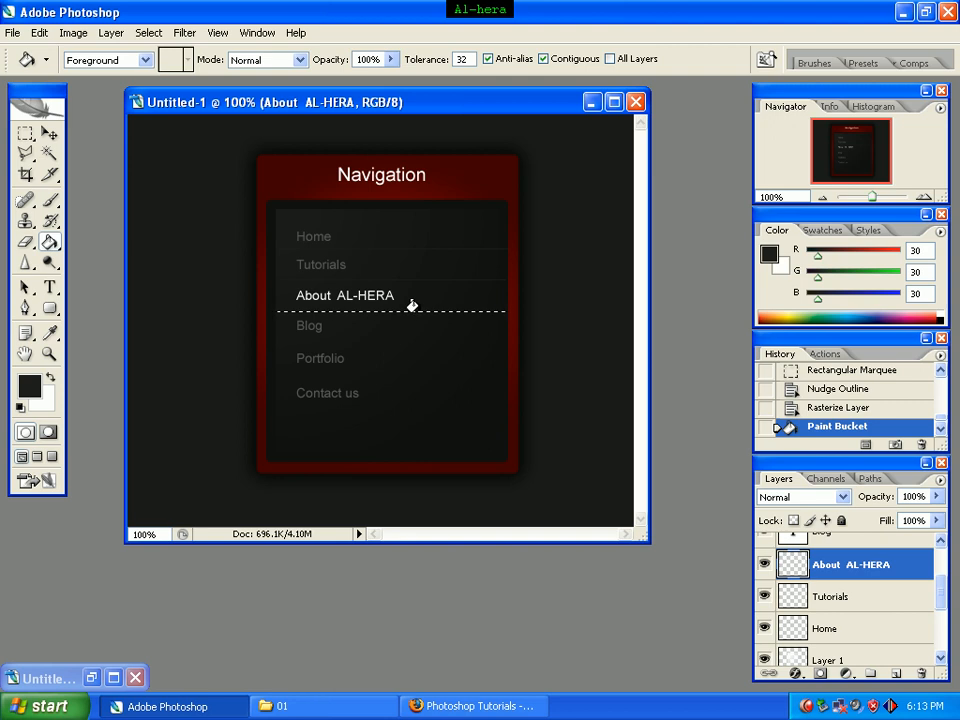
pyautogui.click(418, 312)
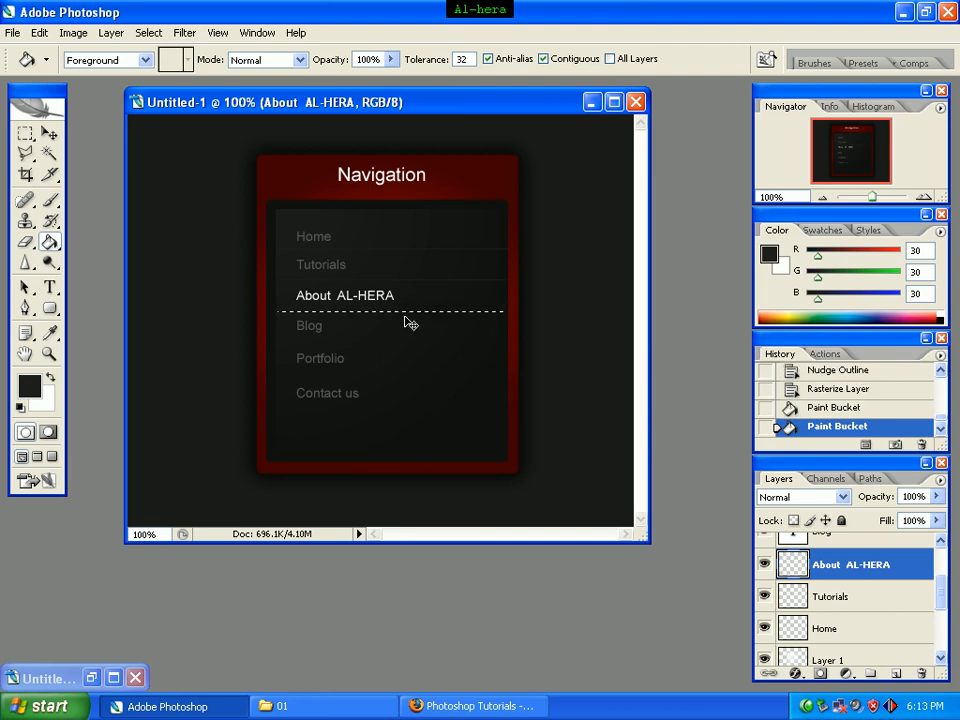
pyautogui.hotkey('ctrl', 'd')
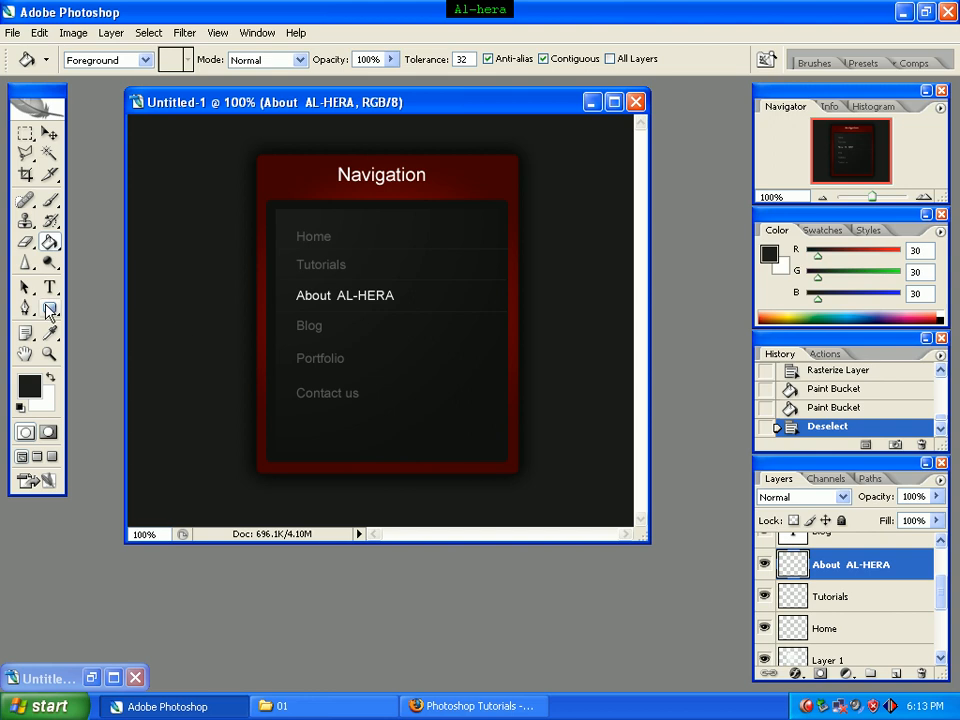
# Step: With the Blog layer active, marquee a thin 210:1 line across the content box below Blog and nudge it slightly down
pyautogui.click(26, 134)
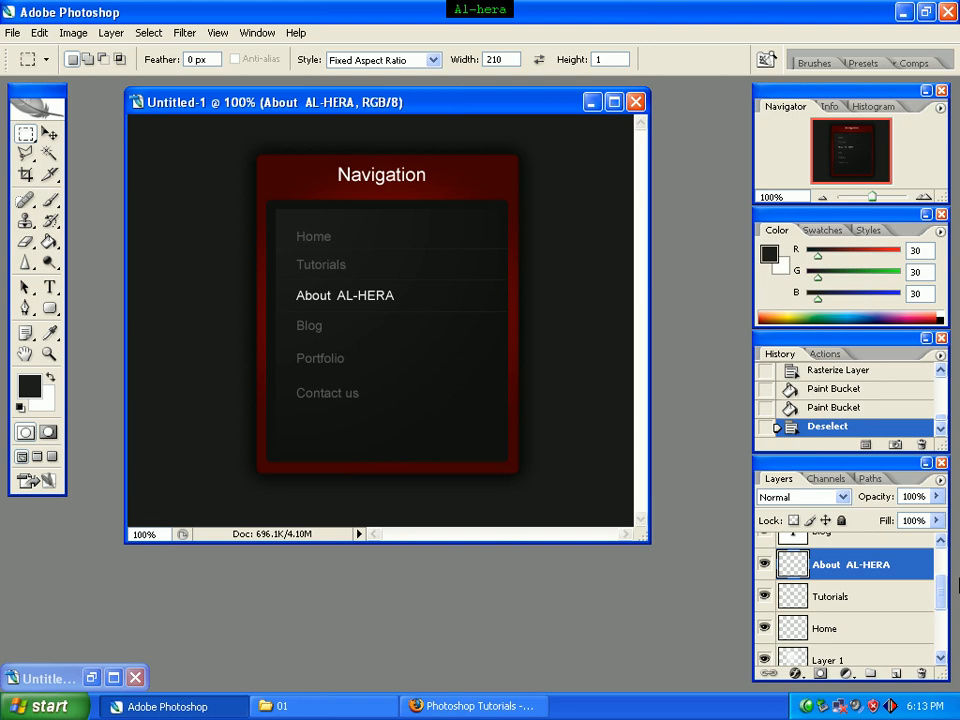
pyautogui.moveTo(943, 598); pyautogui.dragTo(936, 574)
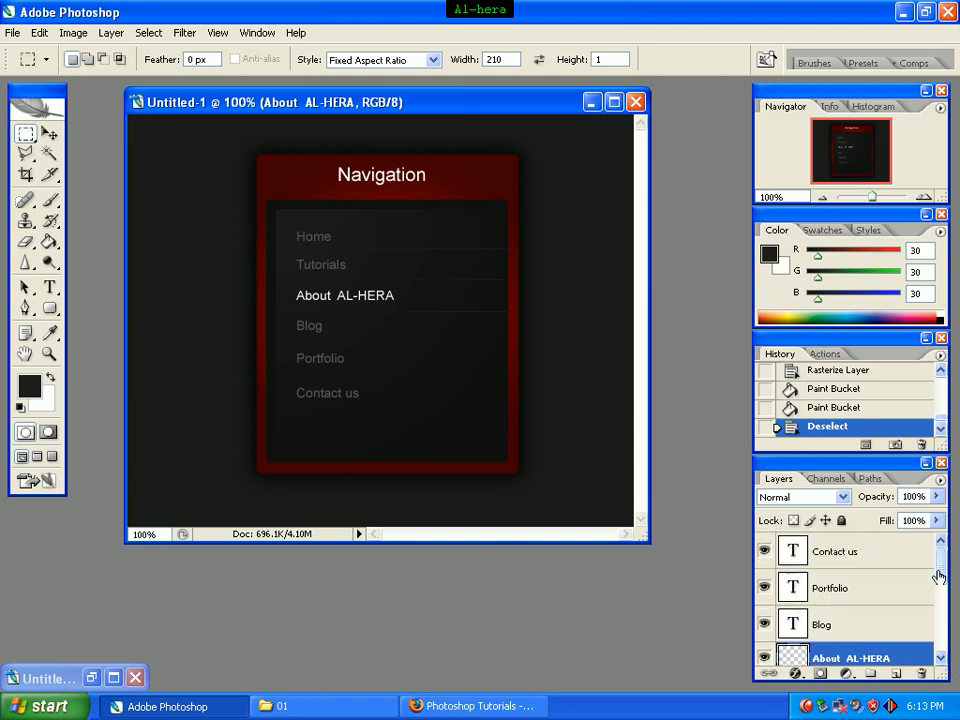
pyautogui.click(868, 628)
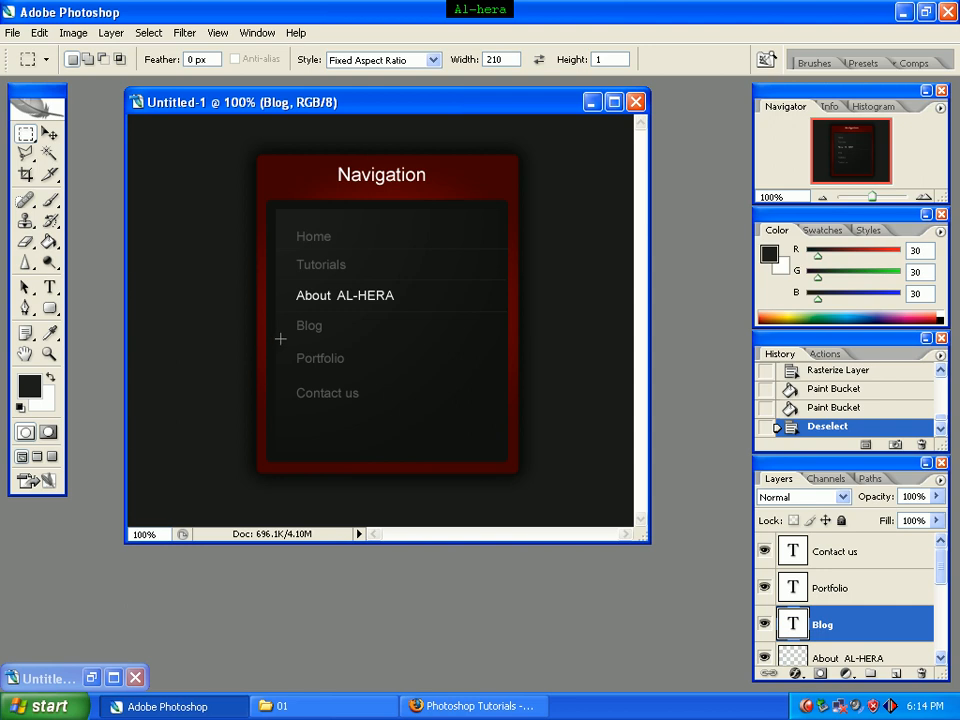
pyautogui.moveTo(280, 339); pyautogui.dragTo(500, 344)
pyautogui.moveTo(507, 343); pyautogui.dragTo(507, 343)
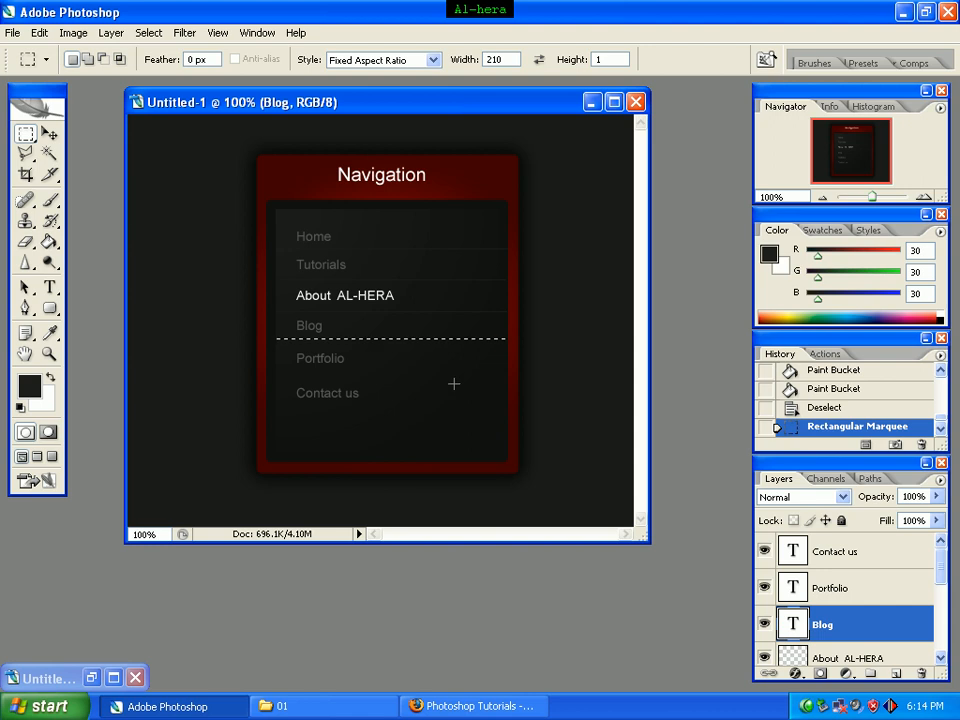
pyautogui.press('Up')
pyautogui.press('Right')
pyautogui.press('Right')
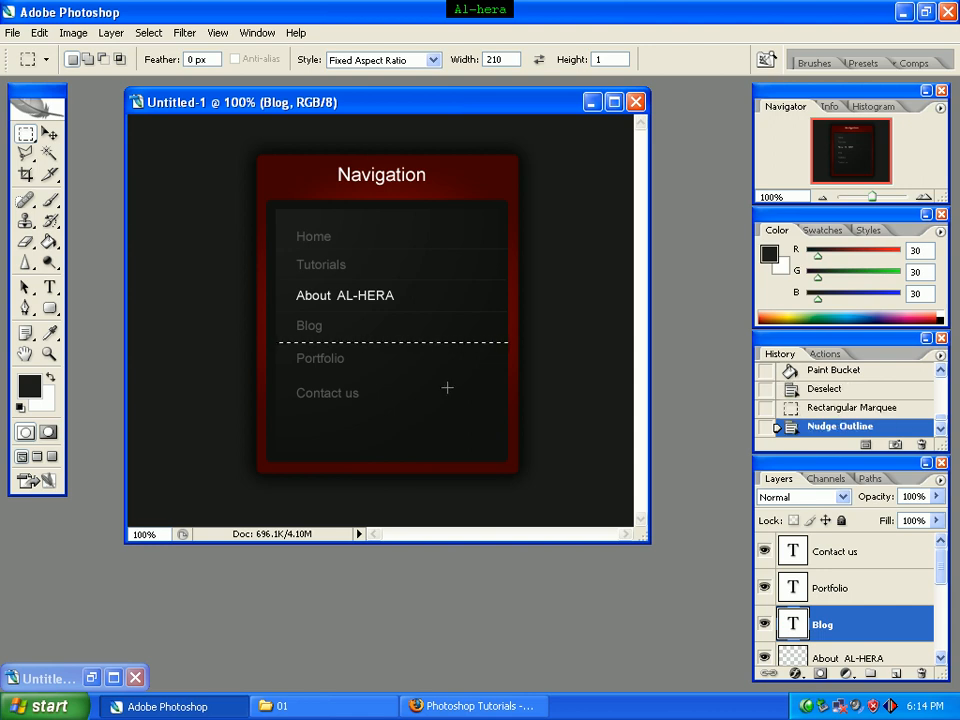
# Step: Rasterize the Blog text layer, fill the line selection below it with the foreground color using the Paint Bucket, and deselect
pyautogui.click(50, 243)
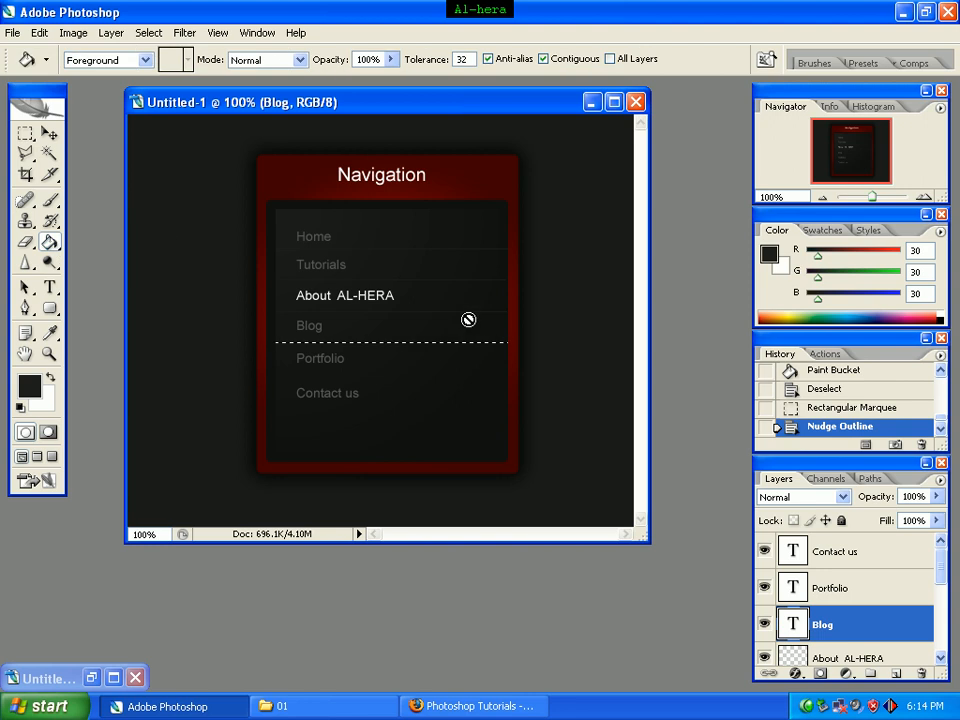
pyautogui.click(415, 338)
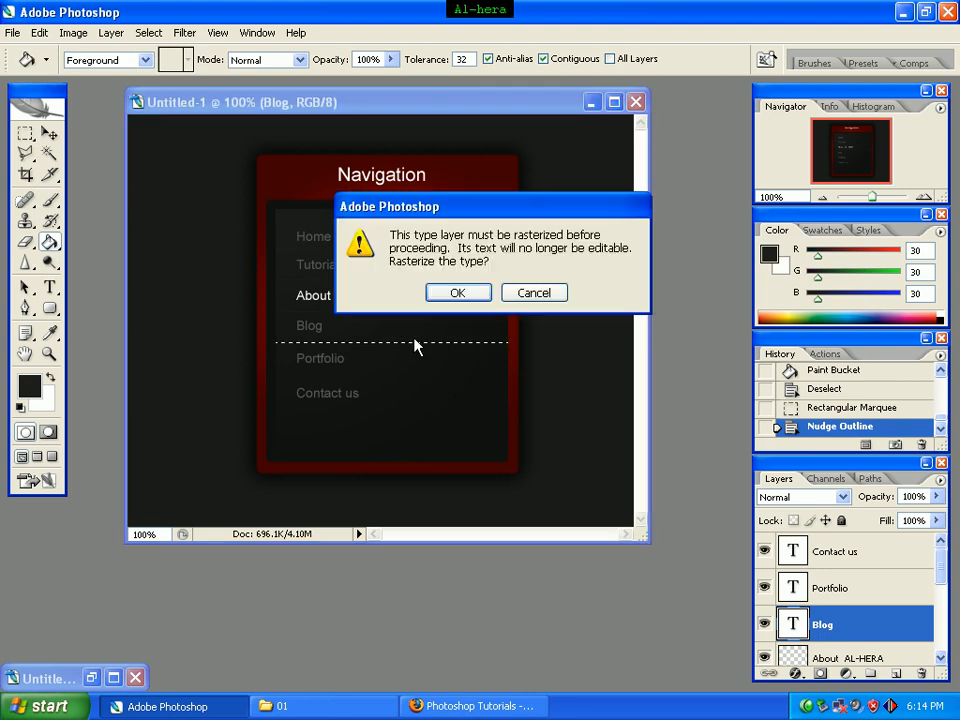
pyautogui.click(454, 294)
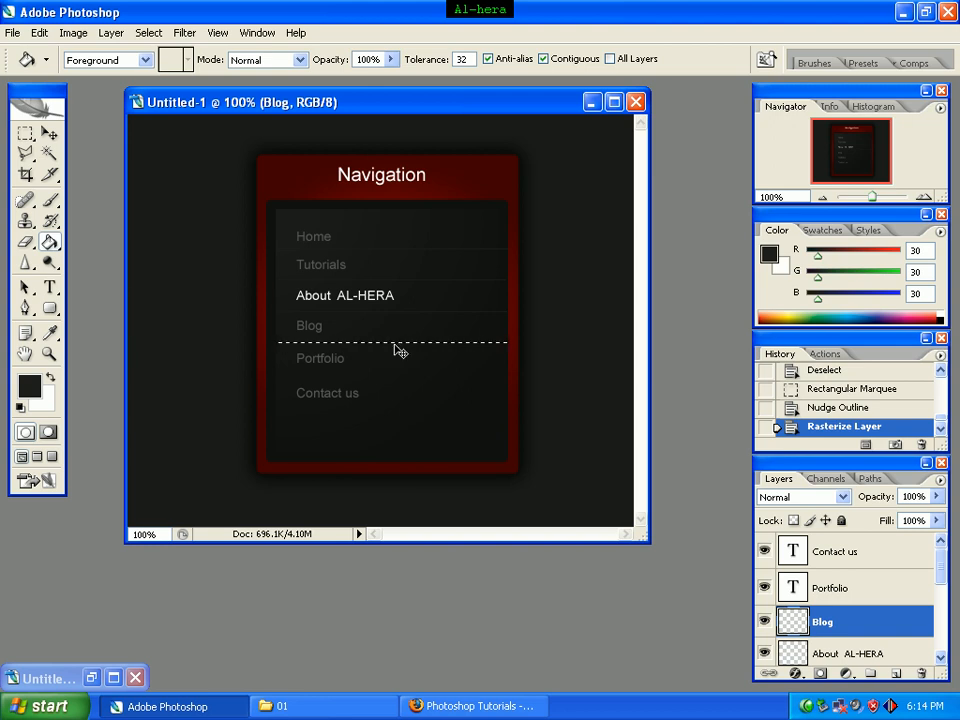
pyautogui.hotkey('ctrl', 'd')
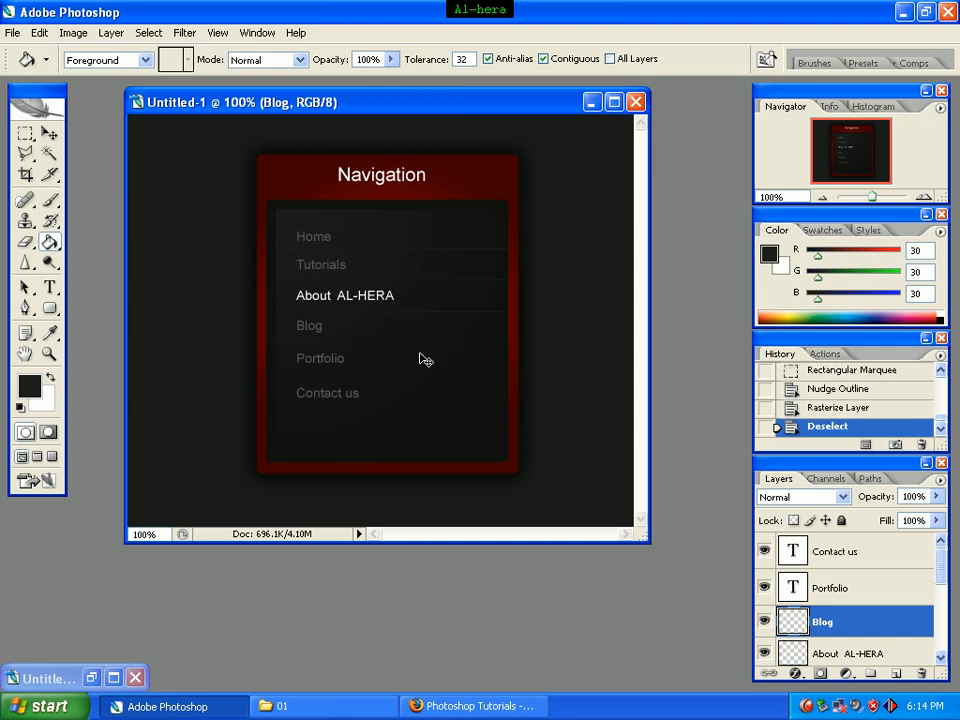
pyautogui.hotkey('ctrl', 'z')
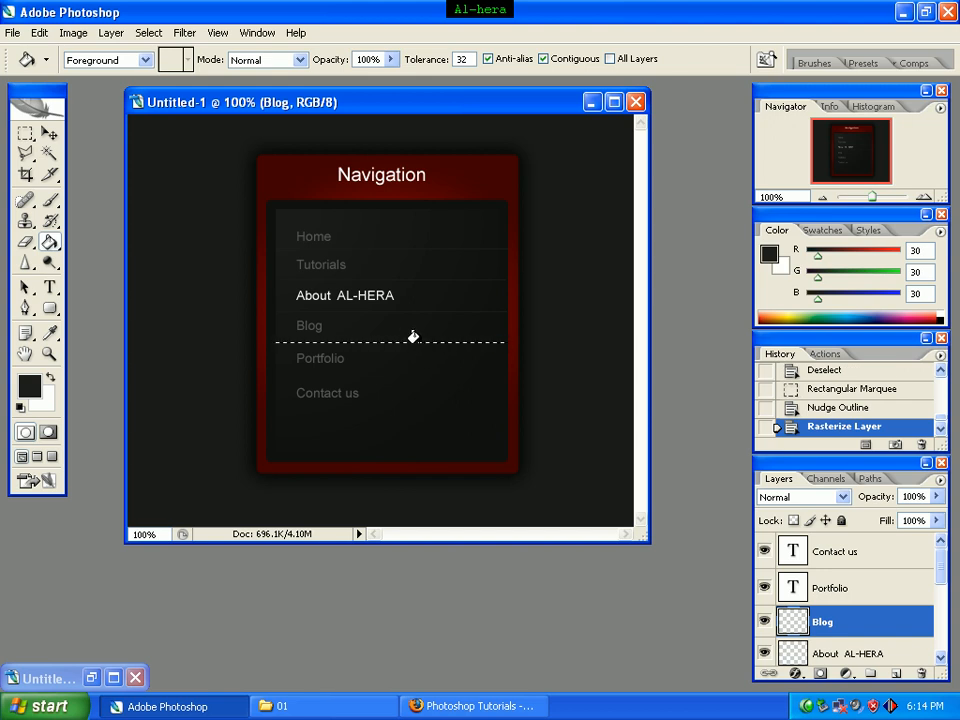
pyautogui.click(415, 342)
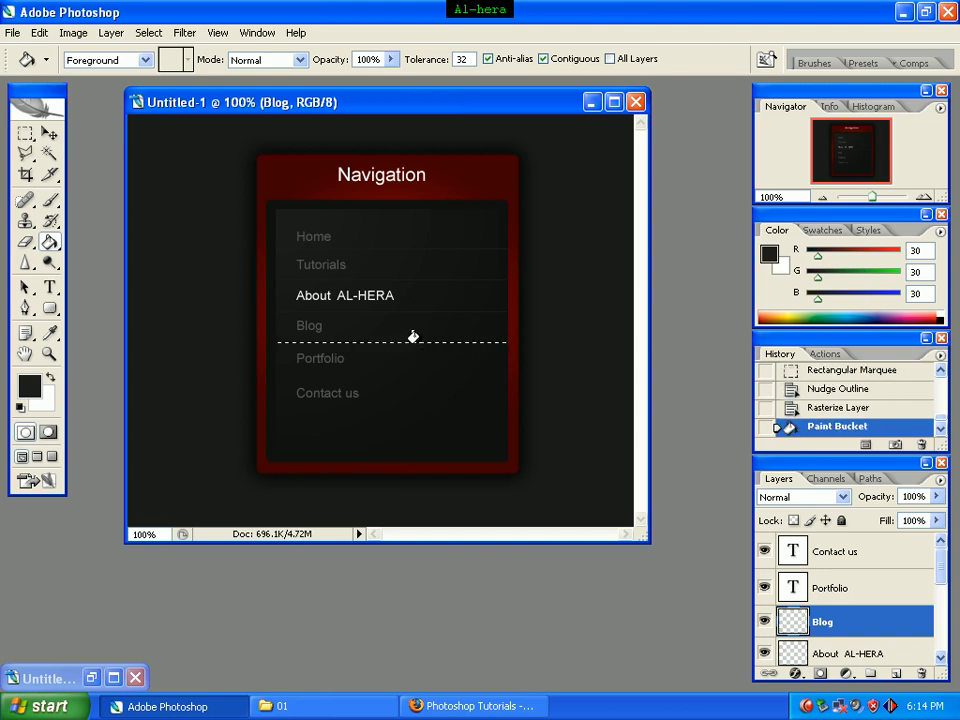
pyautogui.hotkey('ctrl', 'd')
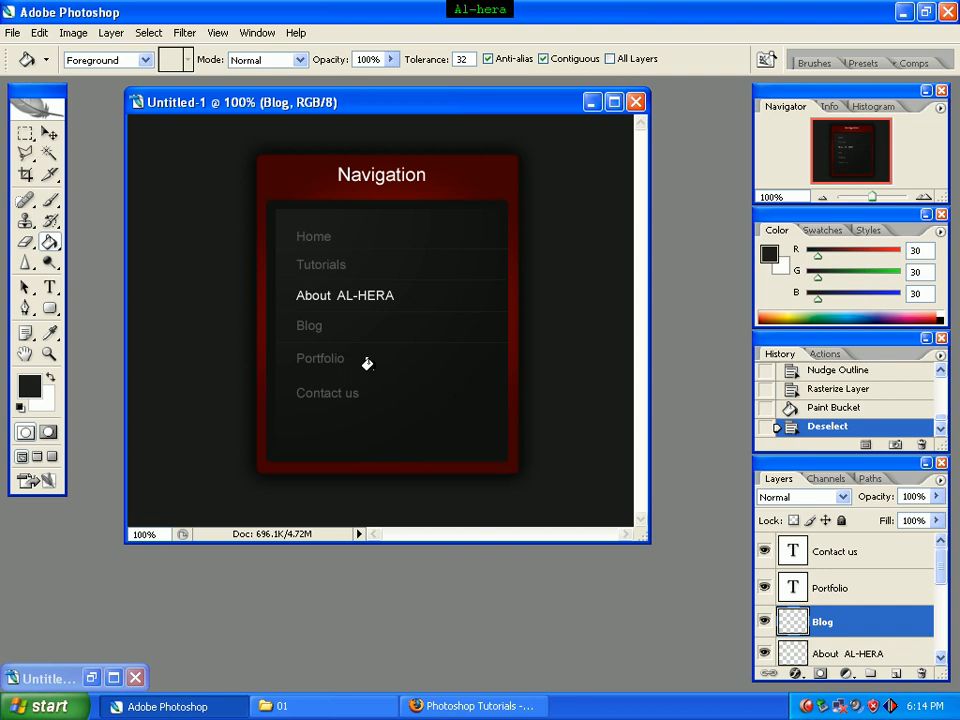
# Step: With the Portfolio layer active, marquee a thin 210:1 line across the content box below Portfolio and nudge it slightly down
pyautogui.click(836, 588)
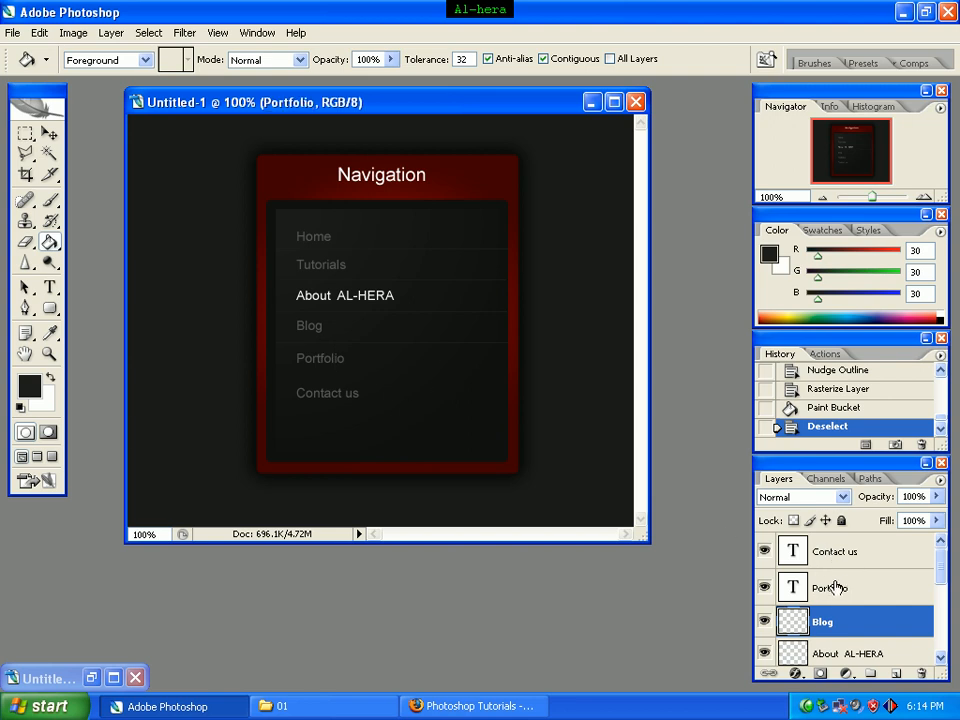
pyautogui.click(26, 133)
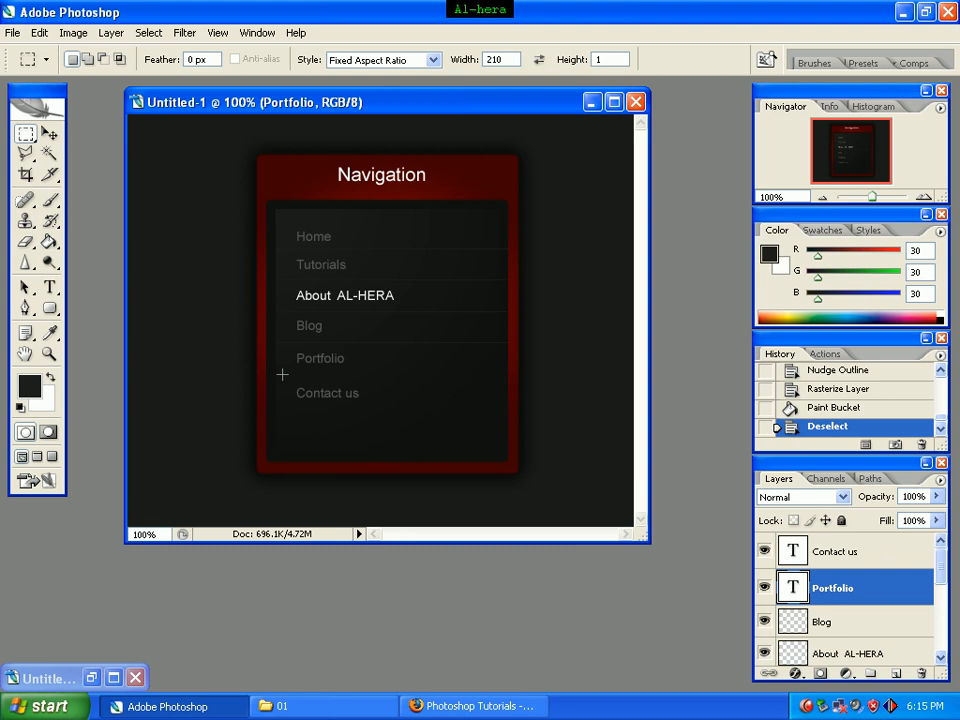
pyautogui.moveTo(277, 374); pyautogui.dragTo(504, 379)
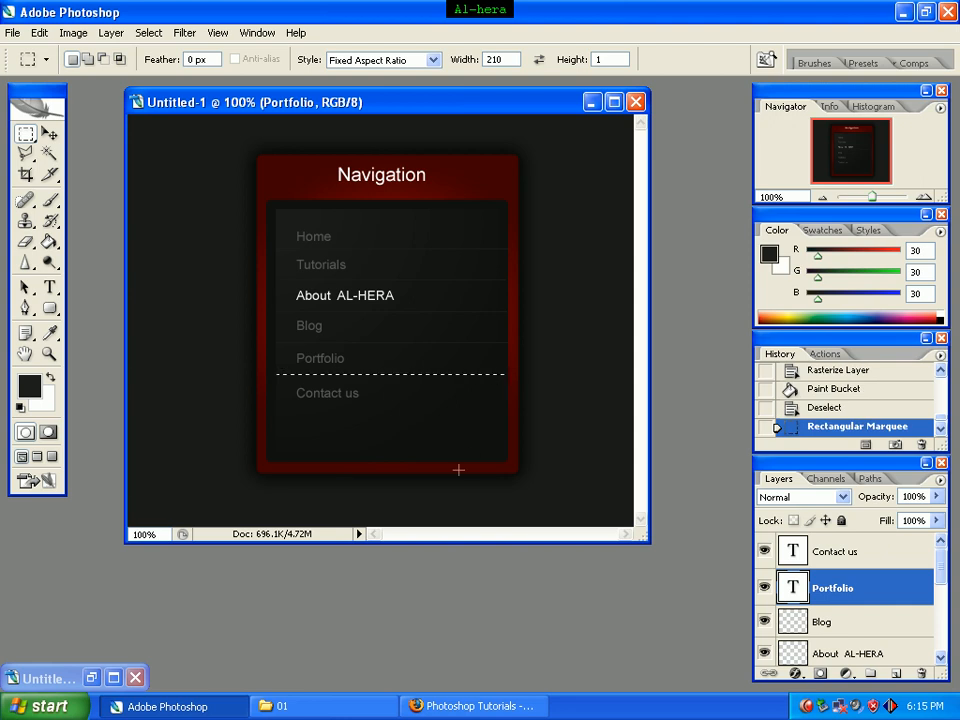
pyautogui.press('Down')
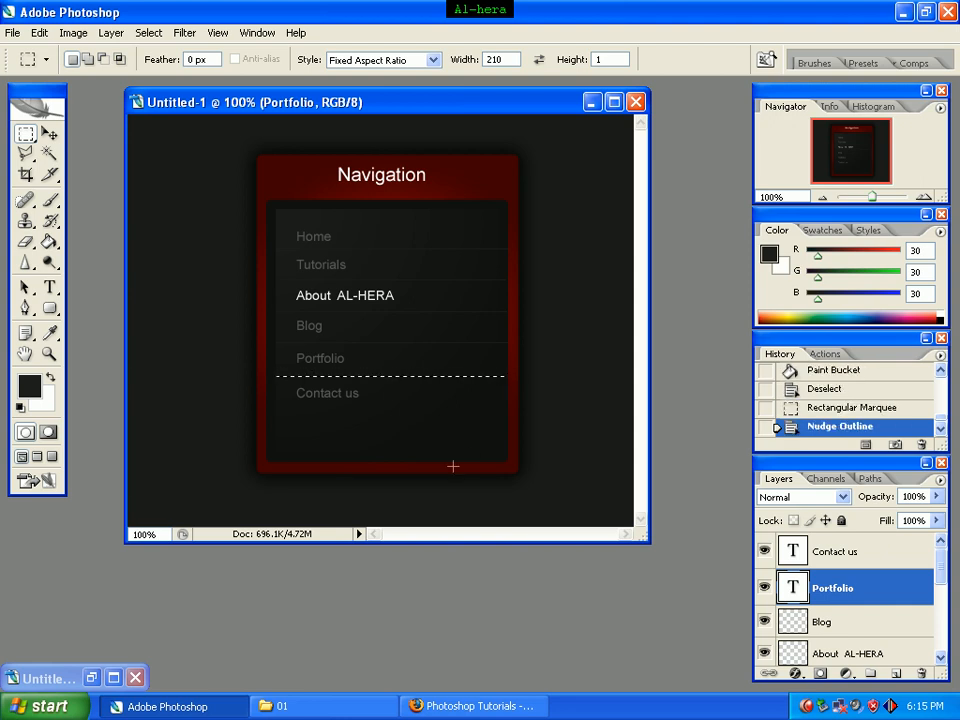
# Step: Rasterize the Portfolio text layer, fill the line selection below it with the foreground color using the Paint Bucket, and deselect
pyautogui.click(48, 244)
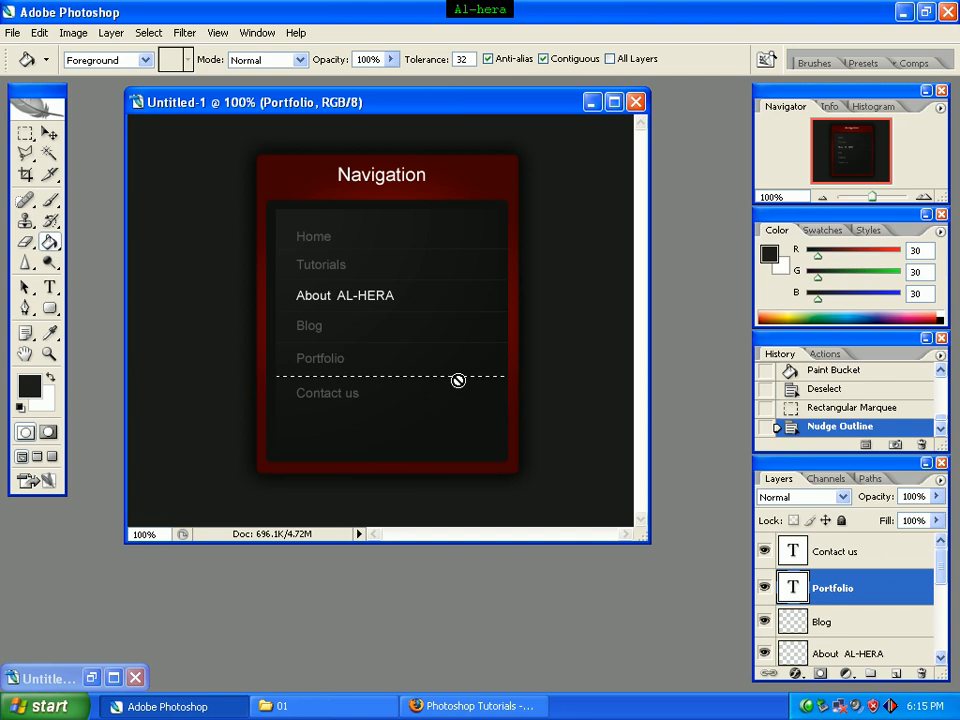
pyautogui.click(397, 372)
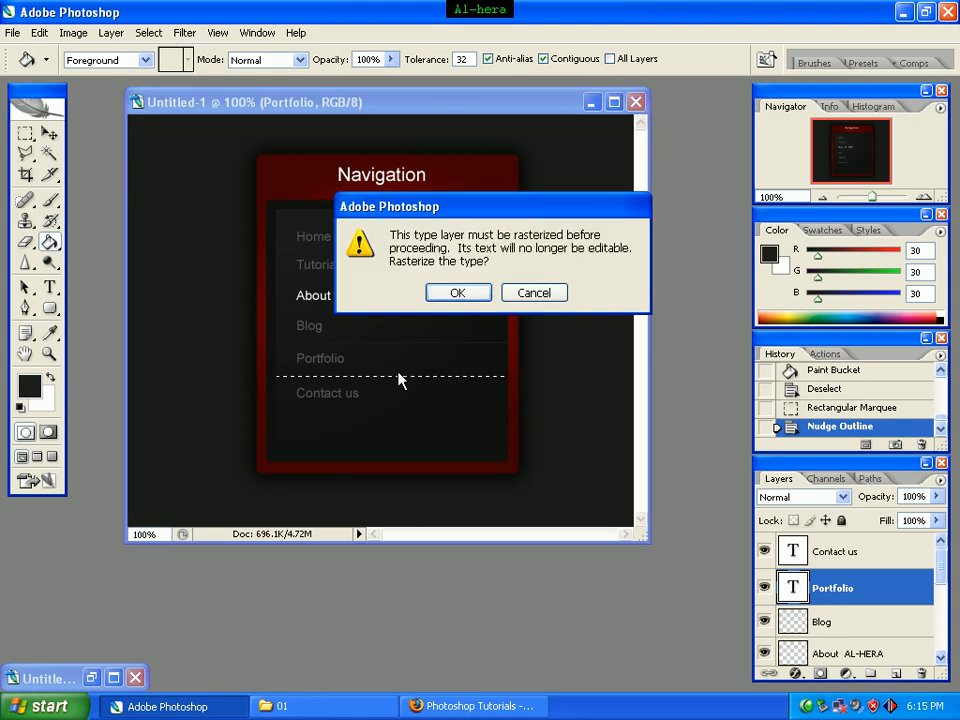
pyautogui.click(472, 300)
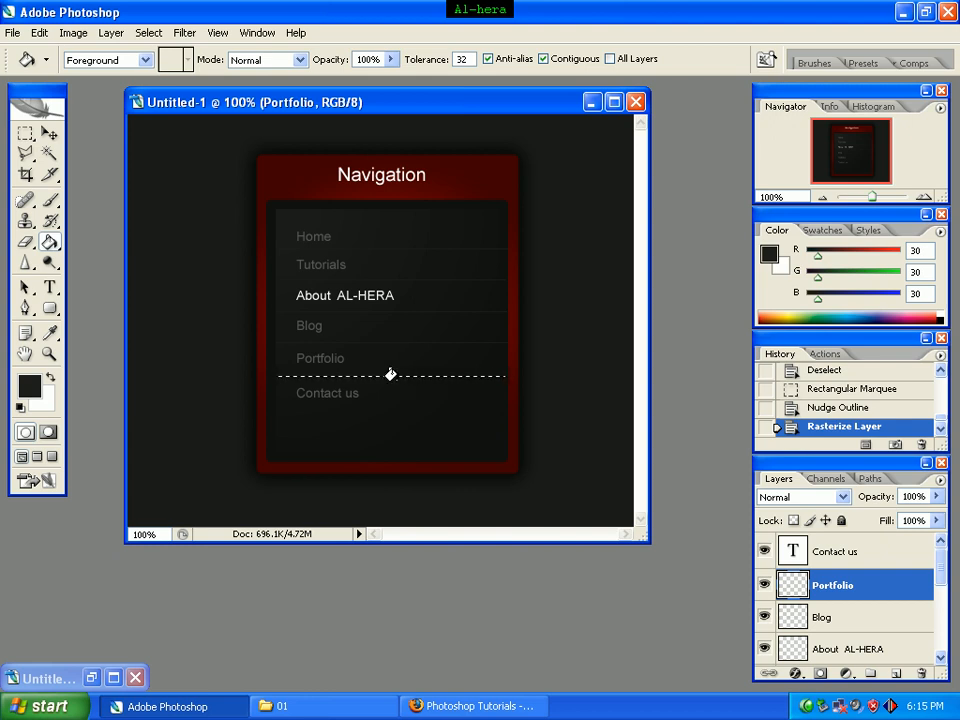
pyautogui.click(391, 371)
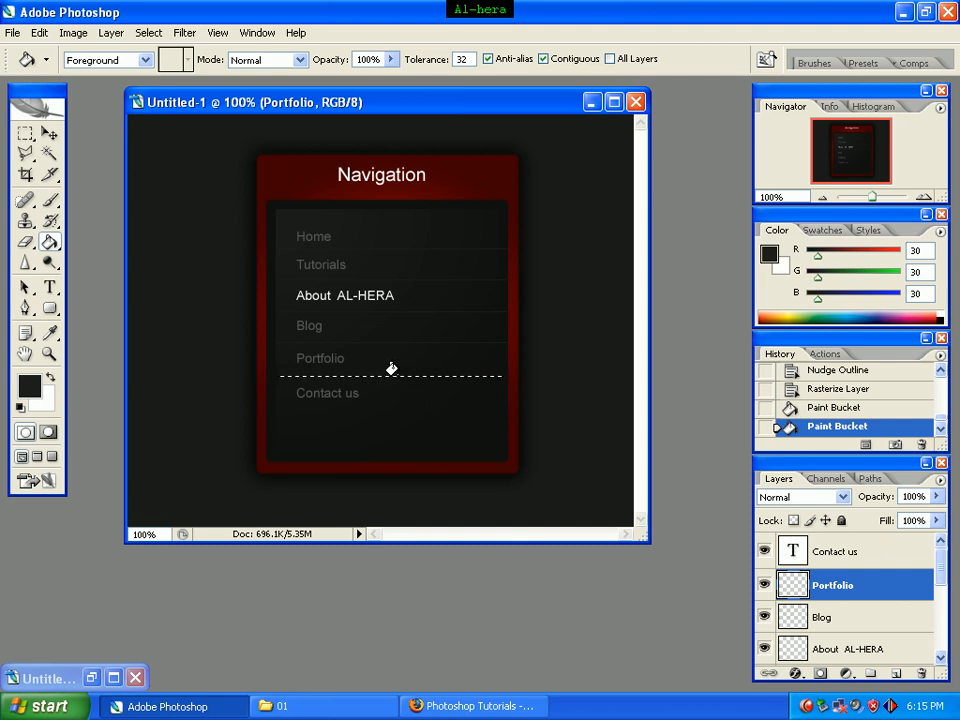
pyautogui.hotkey('ctrl', 'd')
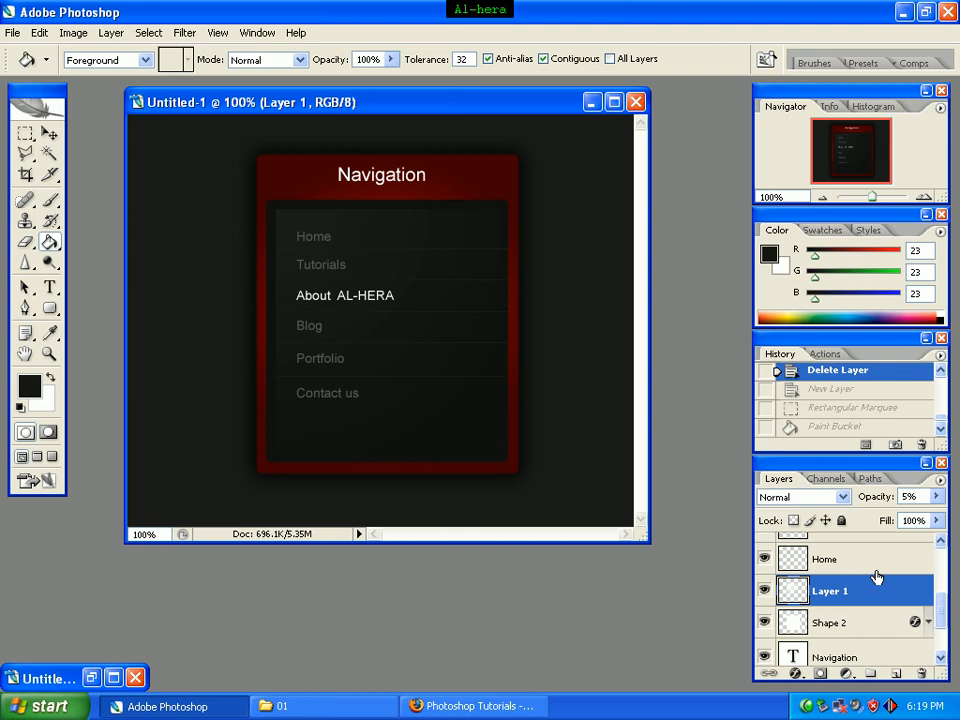
# Step: Create a new layer directly above Layer 1
pyautogui.click(897, 679)
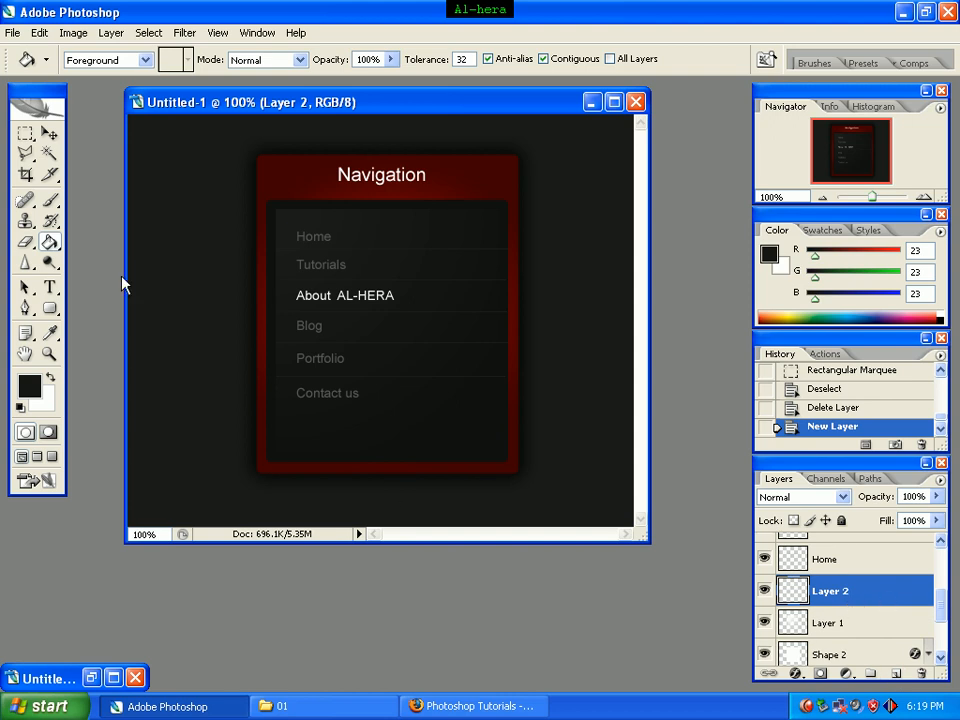
pyautogui.click(300, 60)
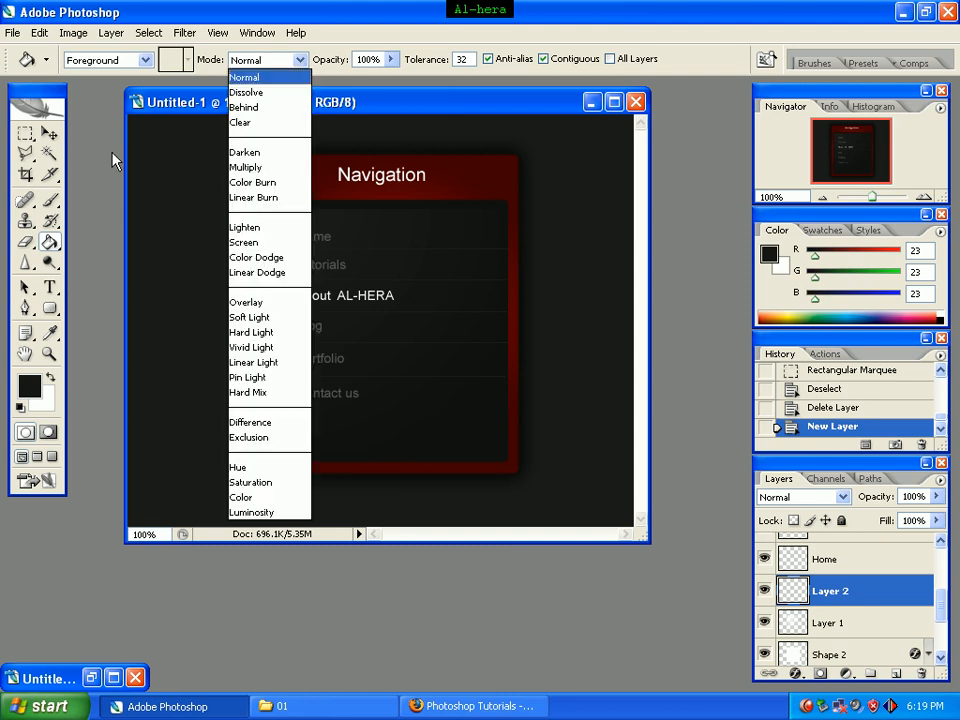
pyautogui.click(21, 136)
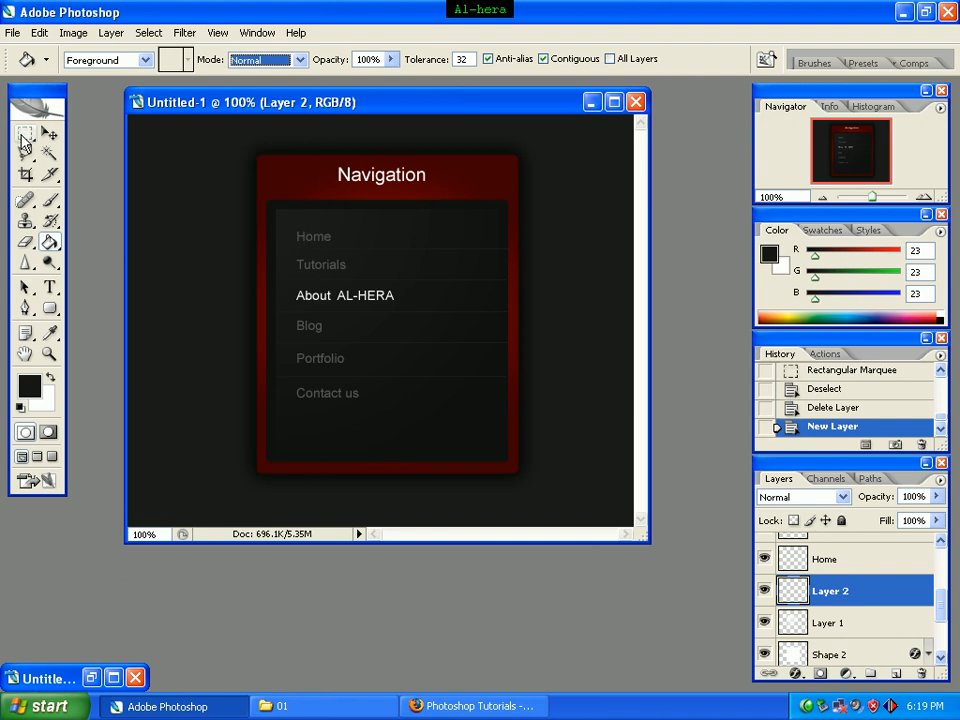
pyautogui.click(300, 60)
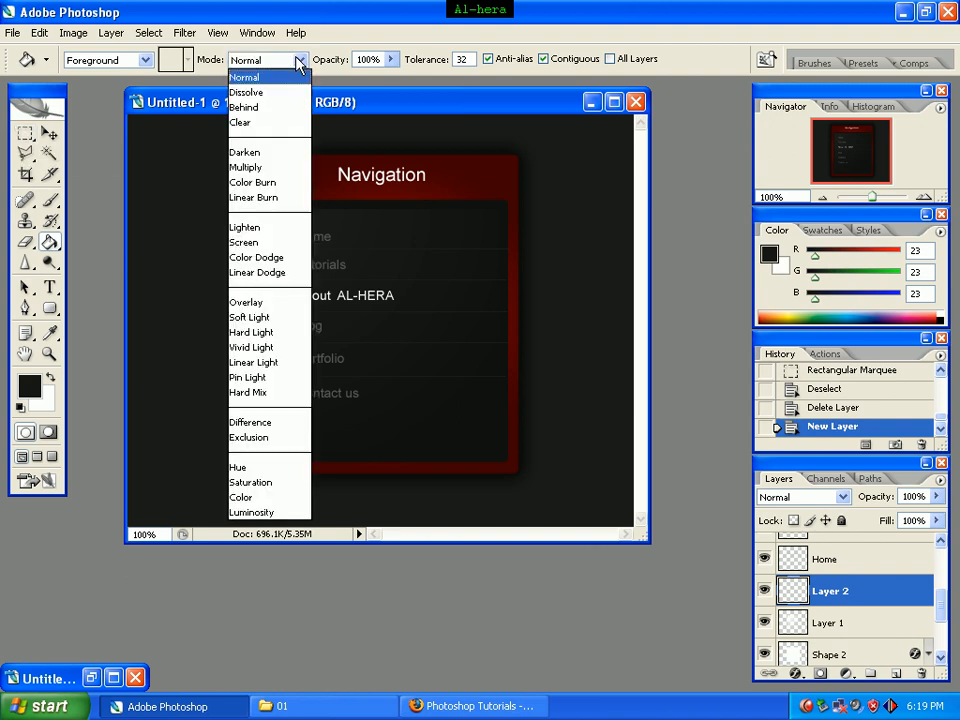
pyautogui.click(303, 60)
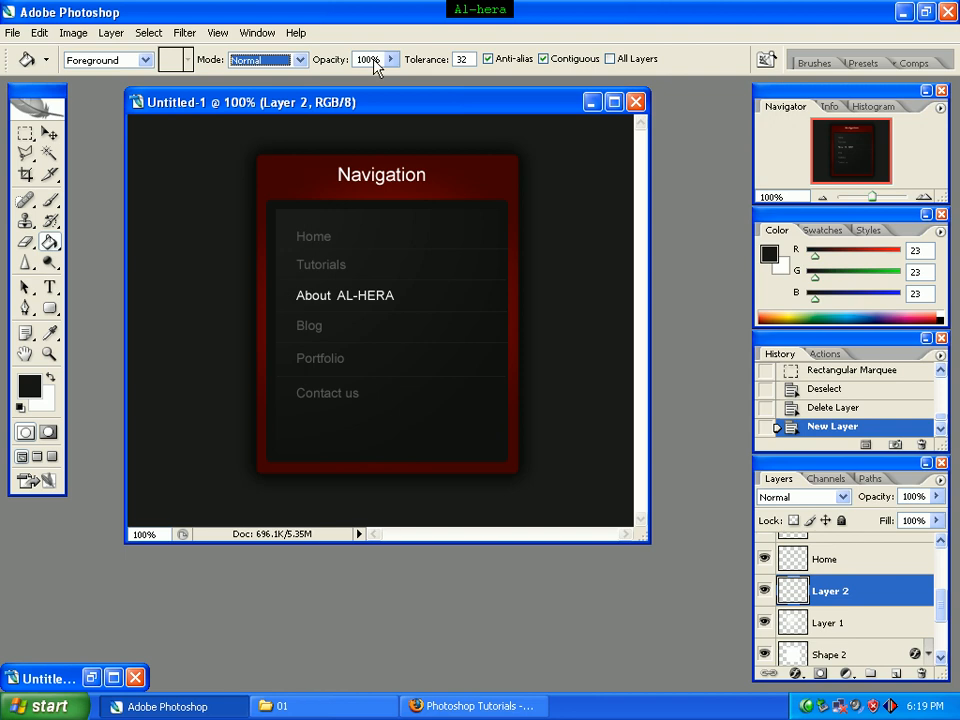
# Step: Using the Normal marquee style, select the full-width About AL-HERA row between its two divider lines
pyautogui.click(28, 131)
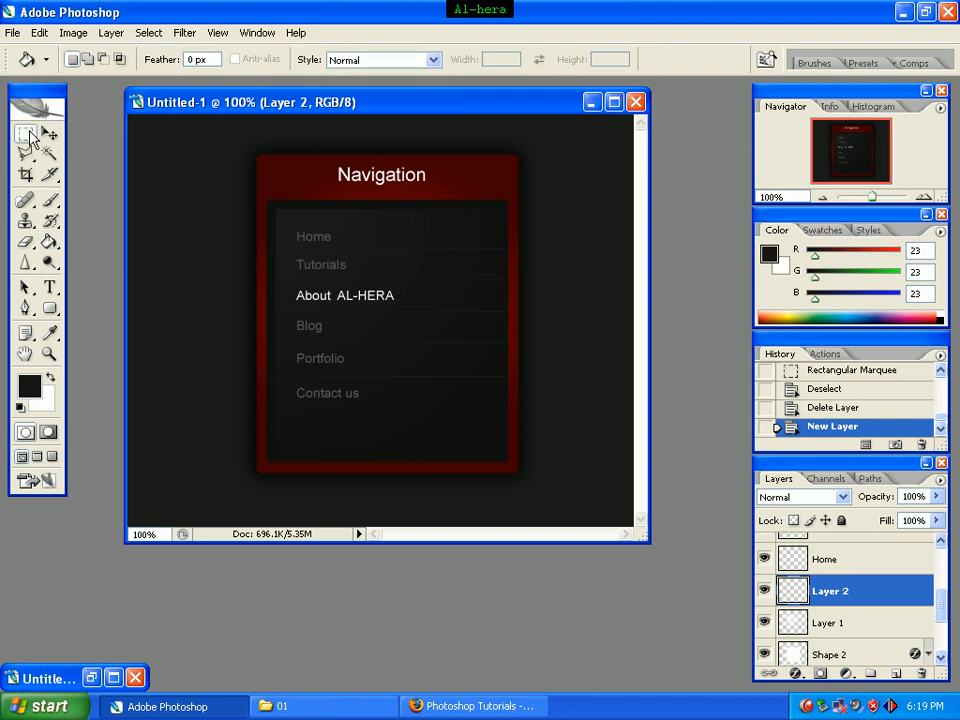
pyautogui.click(433, 60)
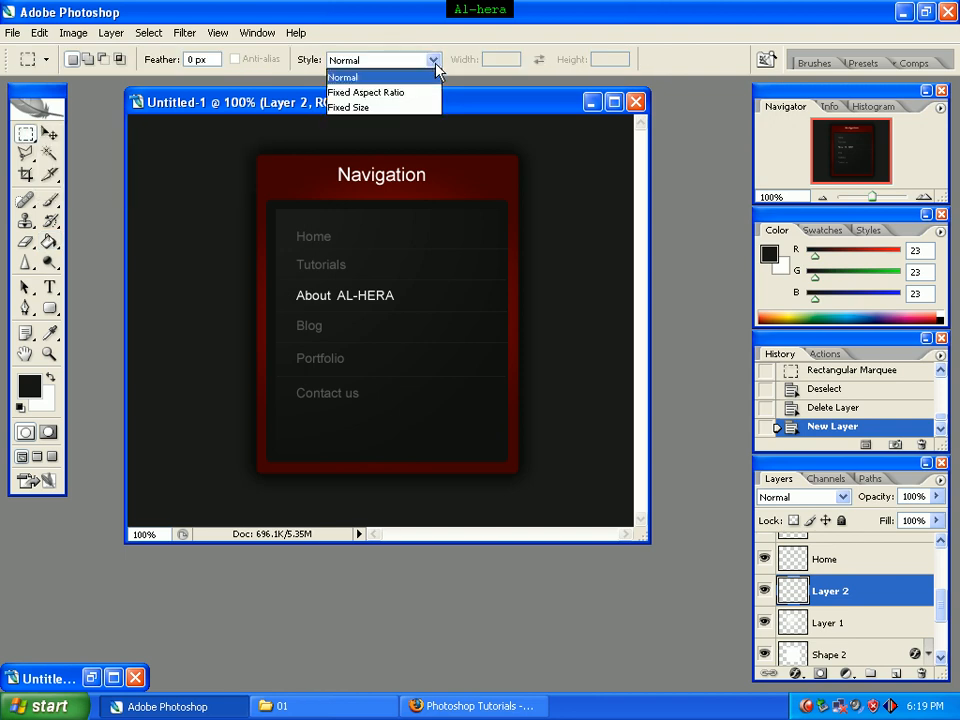
pyautogui.click(408, 93)
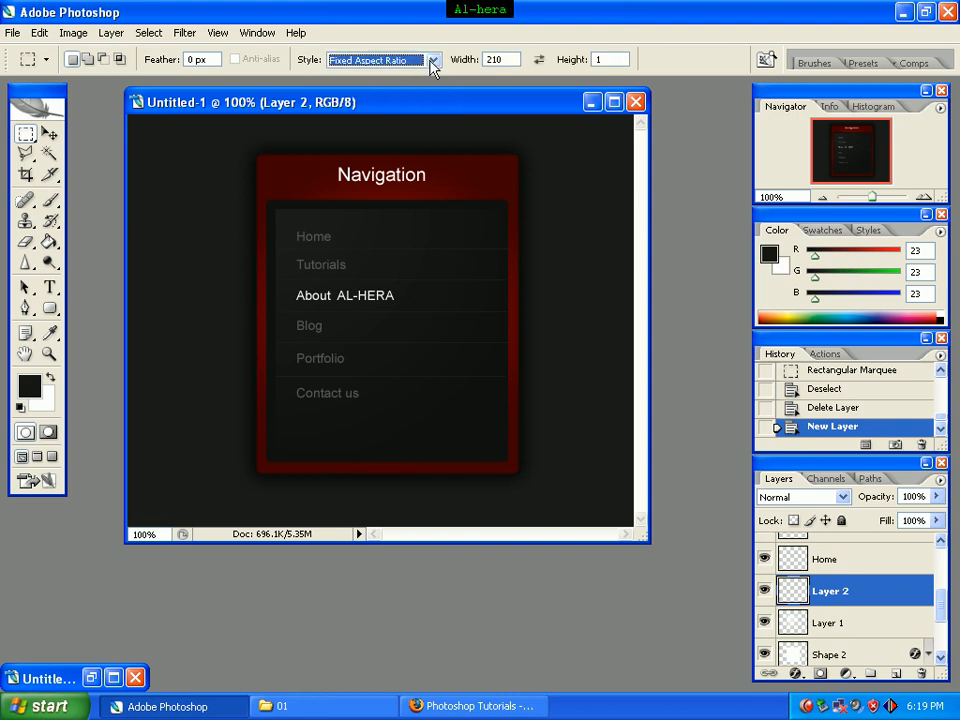
pyautogui.click(431, 61)
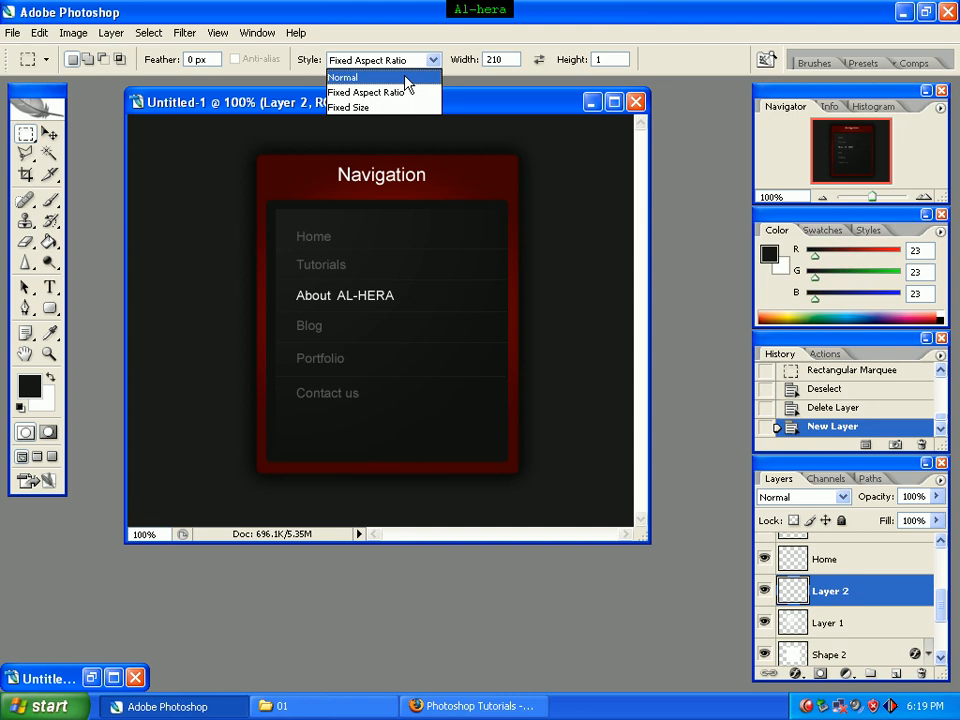
pyautogui.click(406, 78)
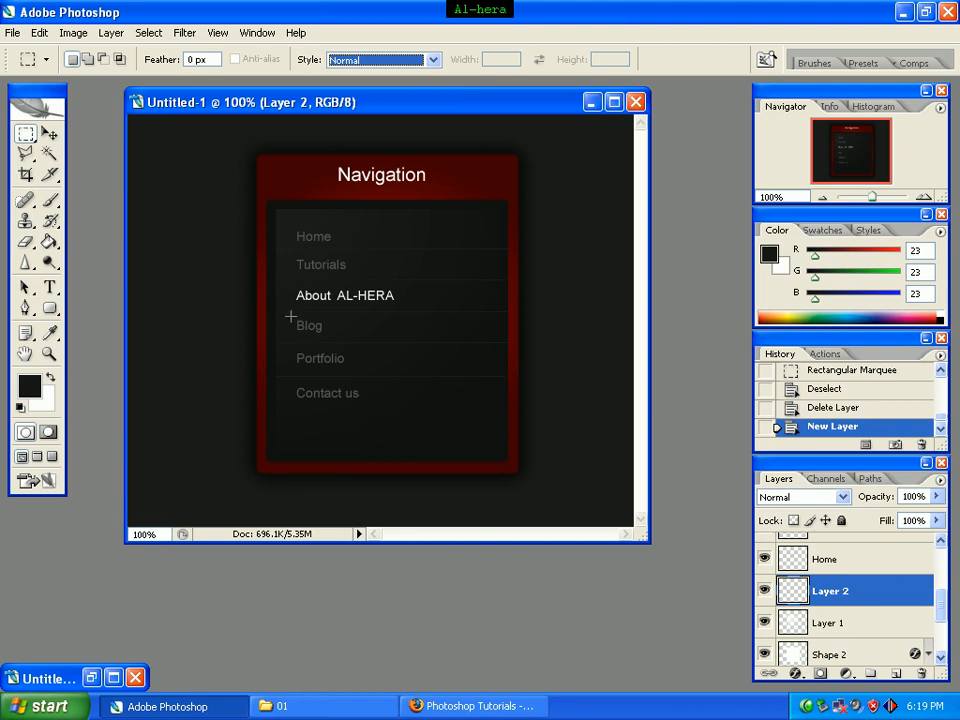
pyautogui.click(278, 280)
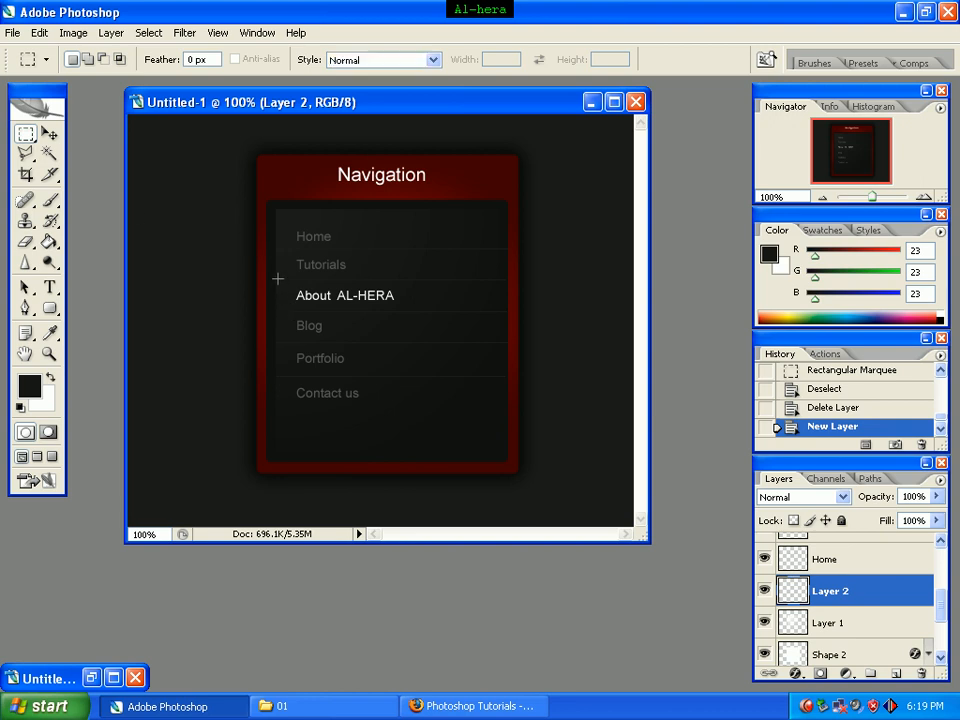
pyautogui.moveTo(279, 298); pyautogui.dragTo(507, 312)
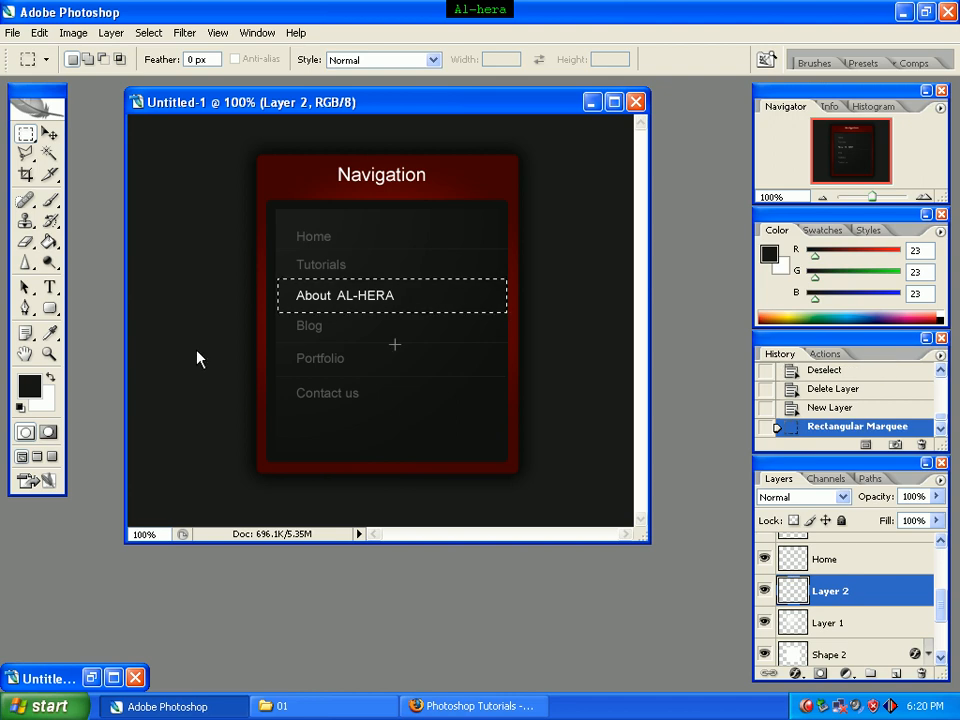
# Step: Set the foreground color to hex 171717
pyautogui.click(28, 388)
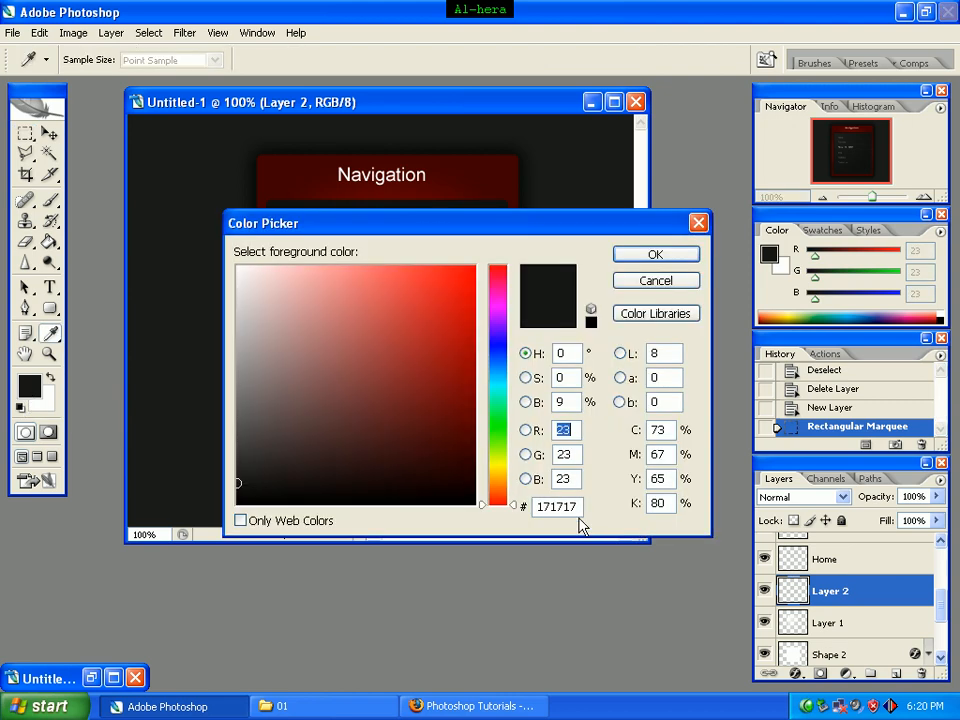
pyautogui.moveTo(575, 507); pyautogui.dragTo(480, 510)
pyautogui.write('1')
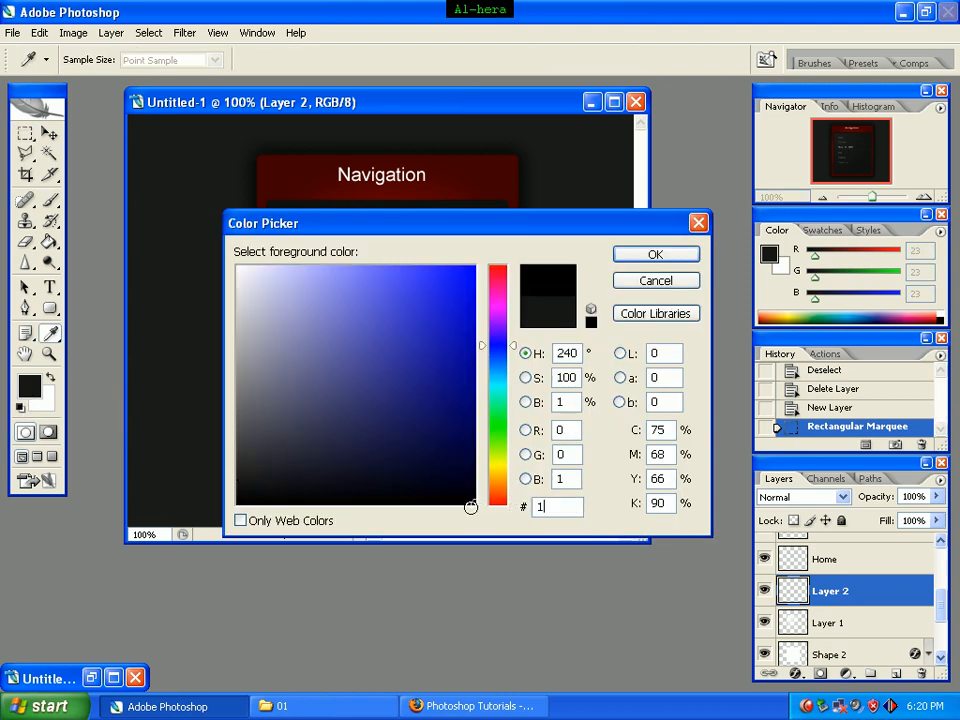
pyautogui.write('717')
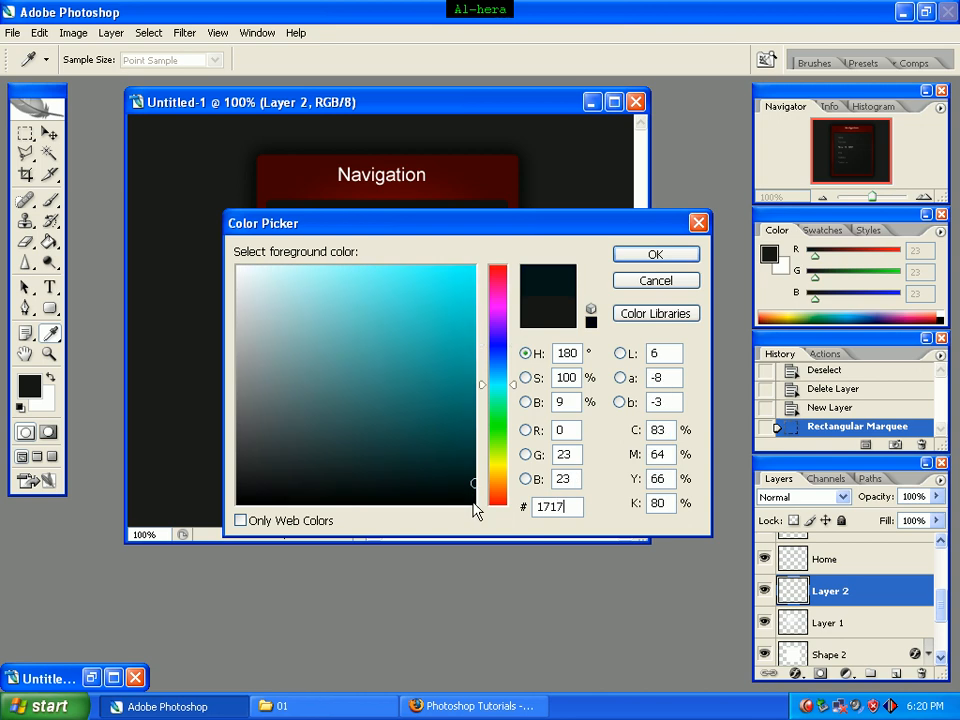
pyautogui.write('17')
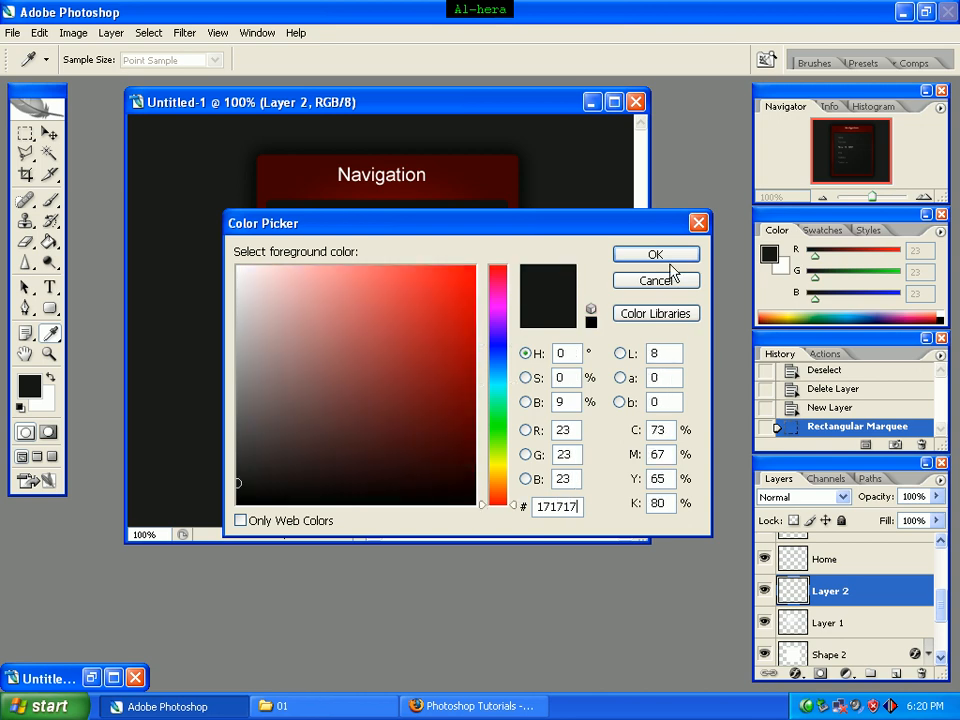
pyautogui.click(668, 262)
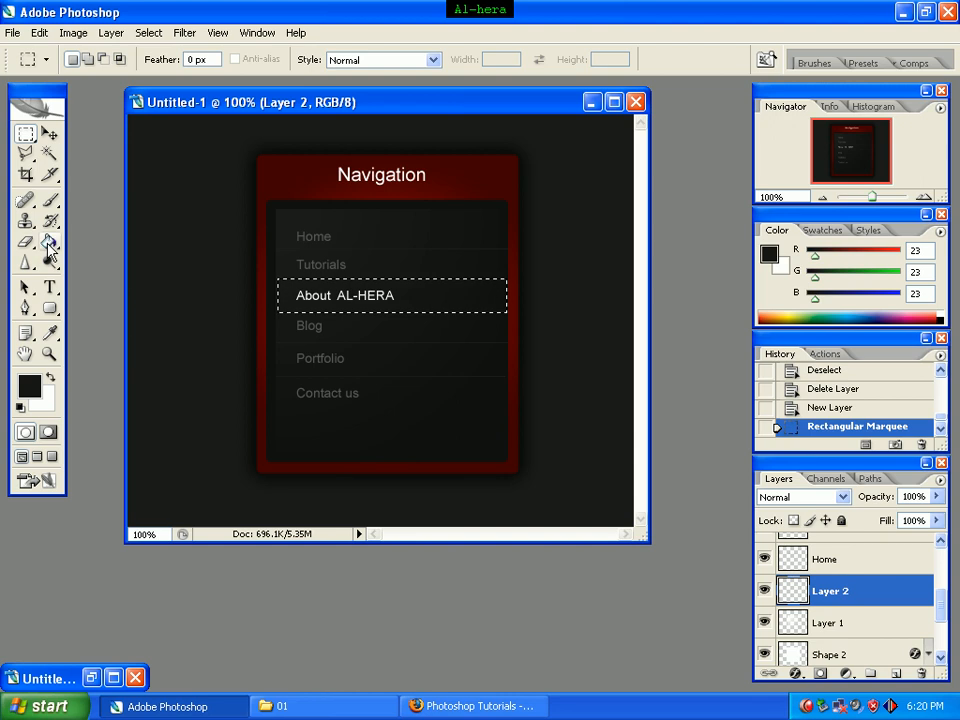
# Step: Fill the selected About AL-HERA row on Layer 2 with the foreground color using the Paint Bucket, and deselect
pyautogui.click(50, 247)
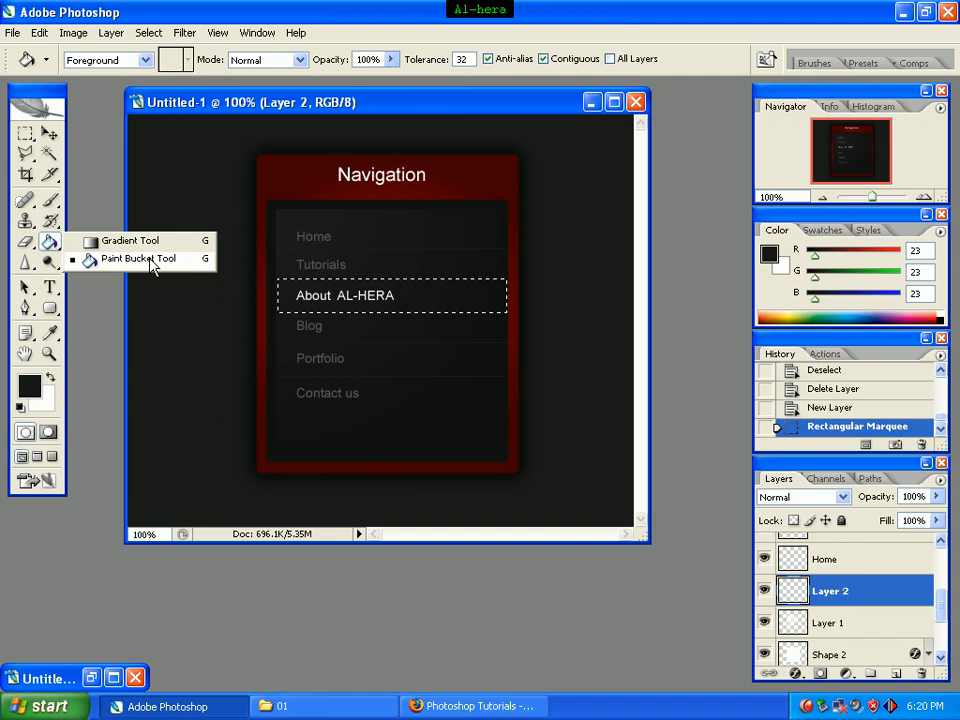
pyautogui.click(120, 260)
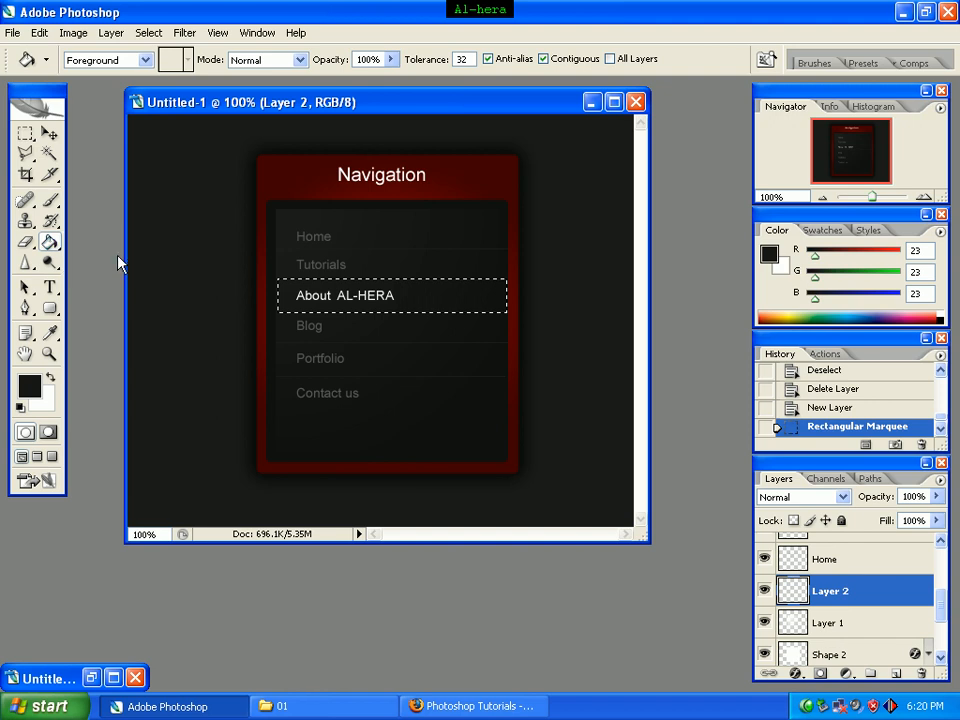
pyautogui.click(427, 293)
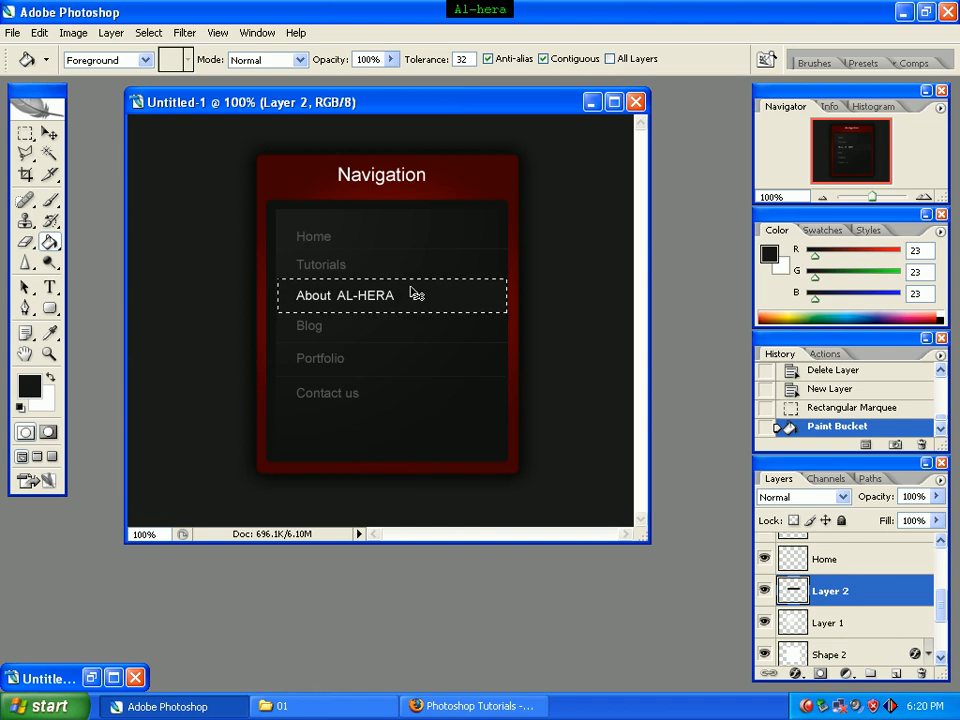
pyautogui.hotkey('ctrl', 'd')
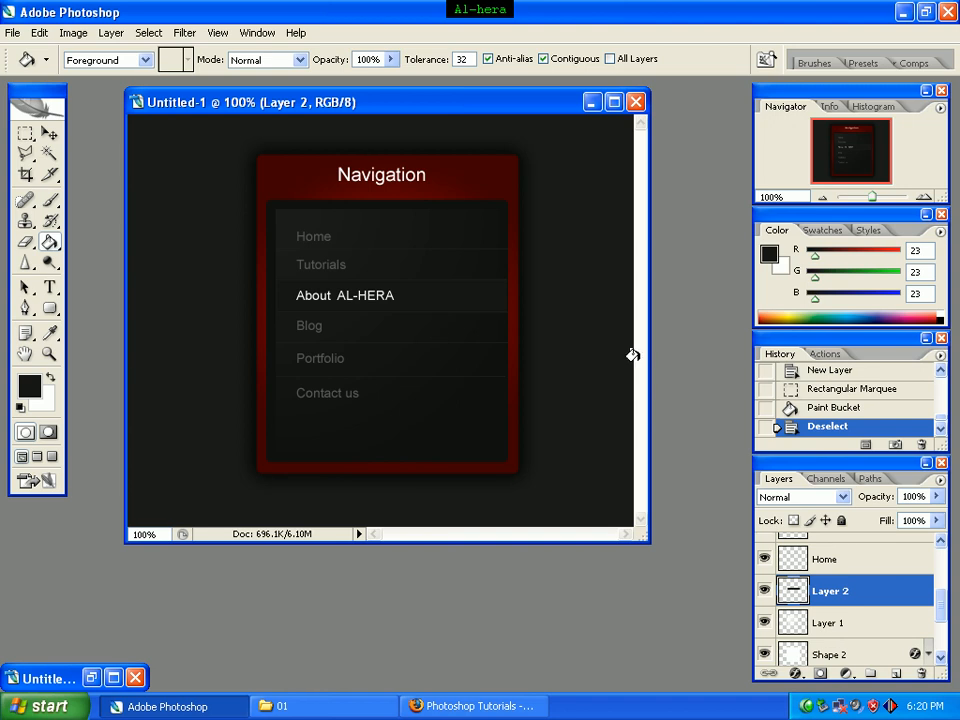